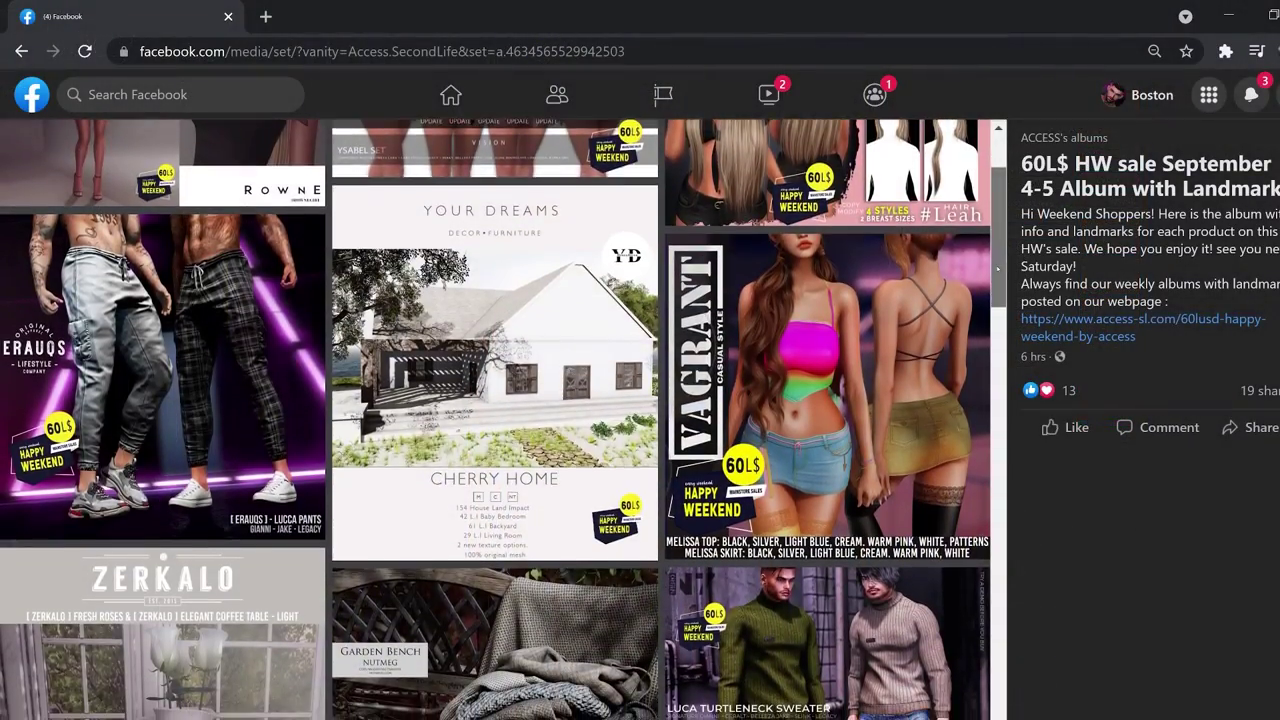
Step: Scroll through the shape's Torso sliders, such as Torso Muscles and Pectorals
scroll(996, 313, "down", 2)
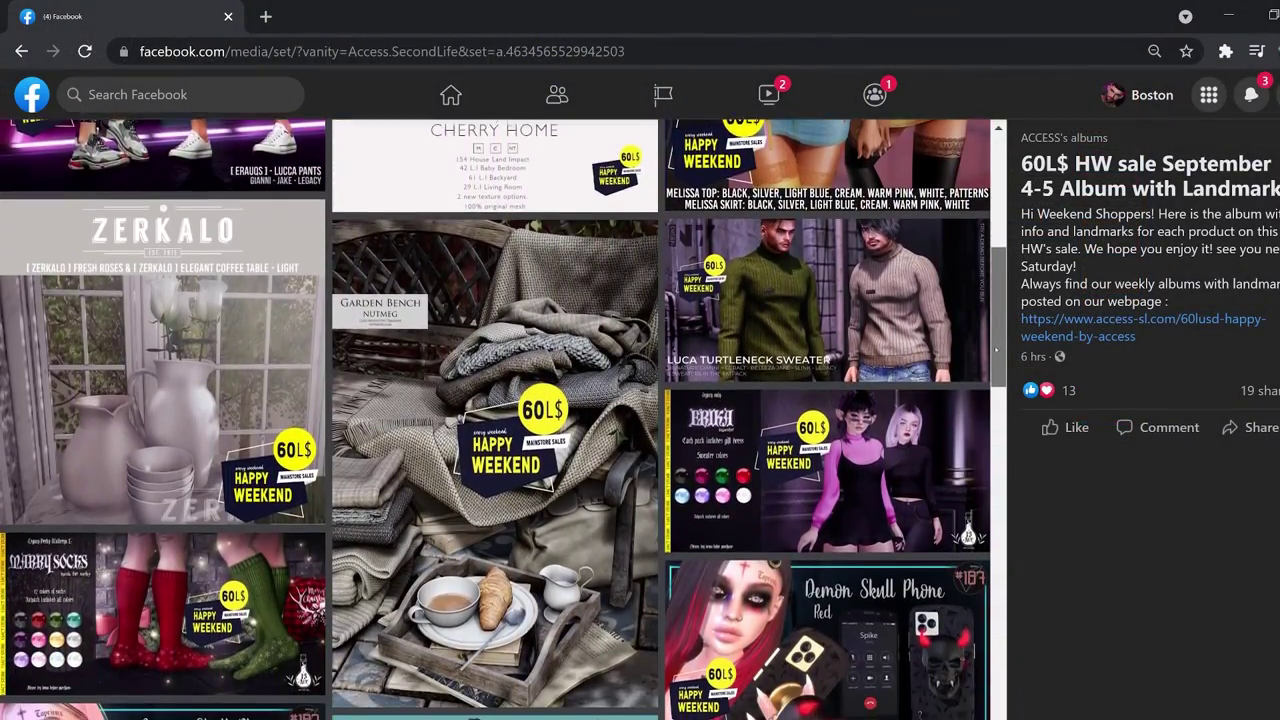
Step: Scroll down the 60L$ HW sale album past items like Cherry Home and Luca Turtleneck Sweater
scroll(996, 350, "down", 2)
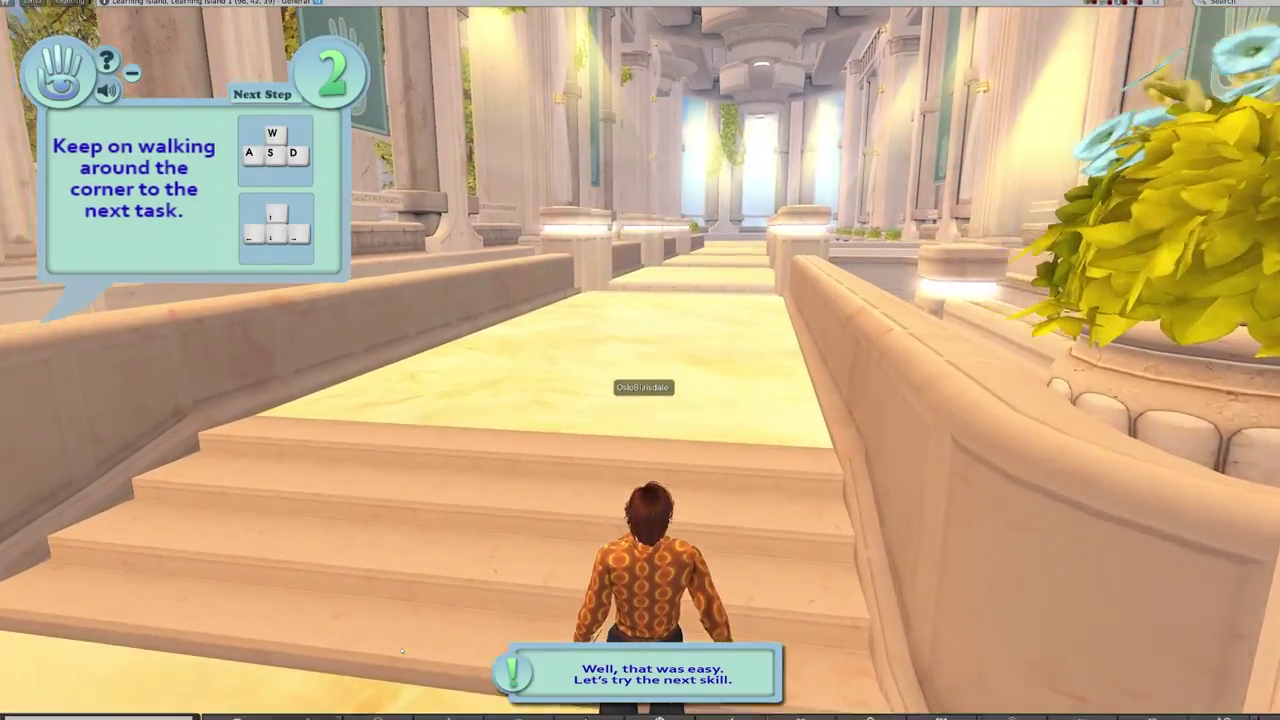
Step: Walk forward along the Learning Island colonnade walkway and jump over the gap
key("Up")
key("Up")
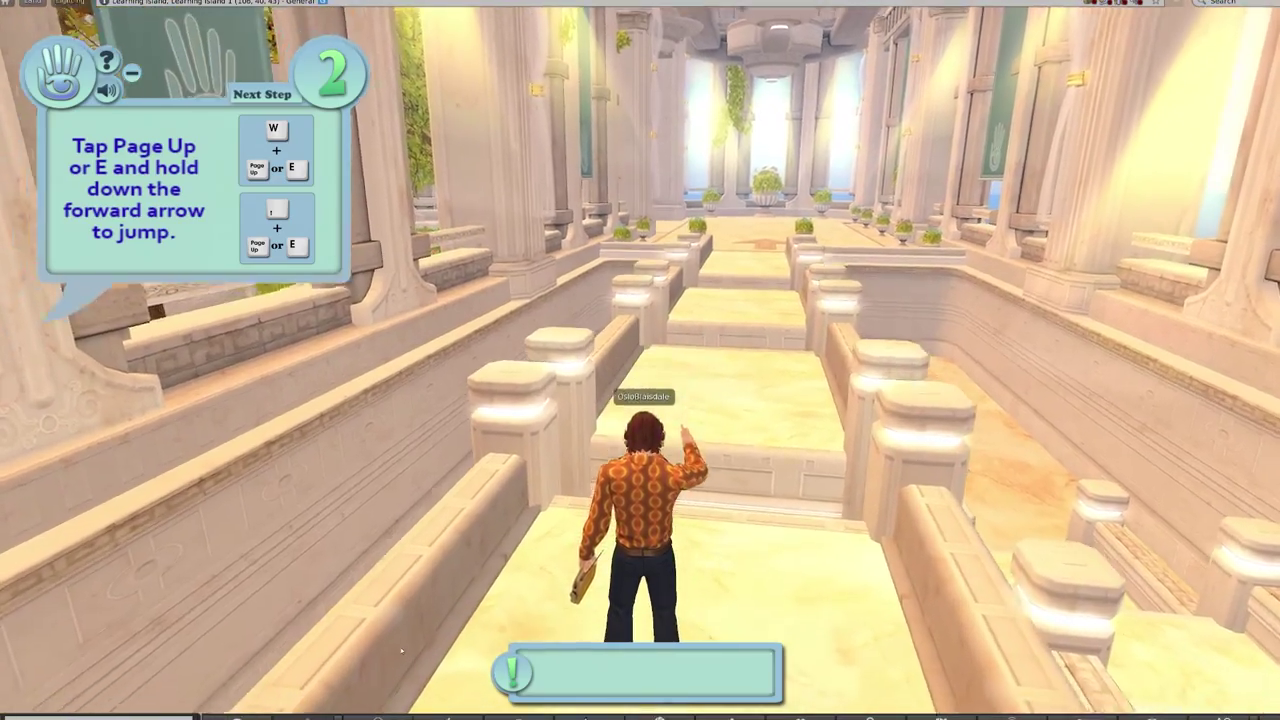
key("Up")
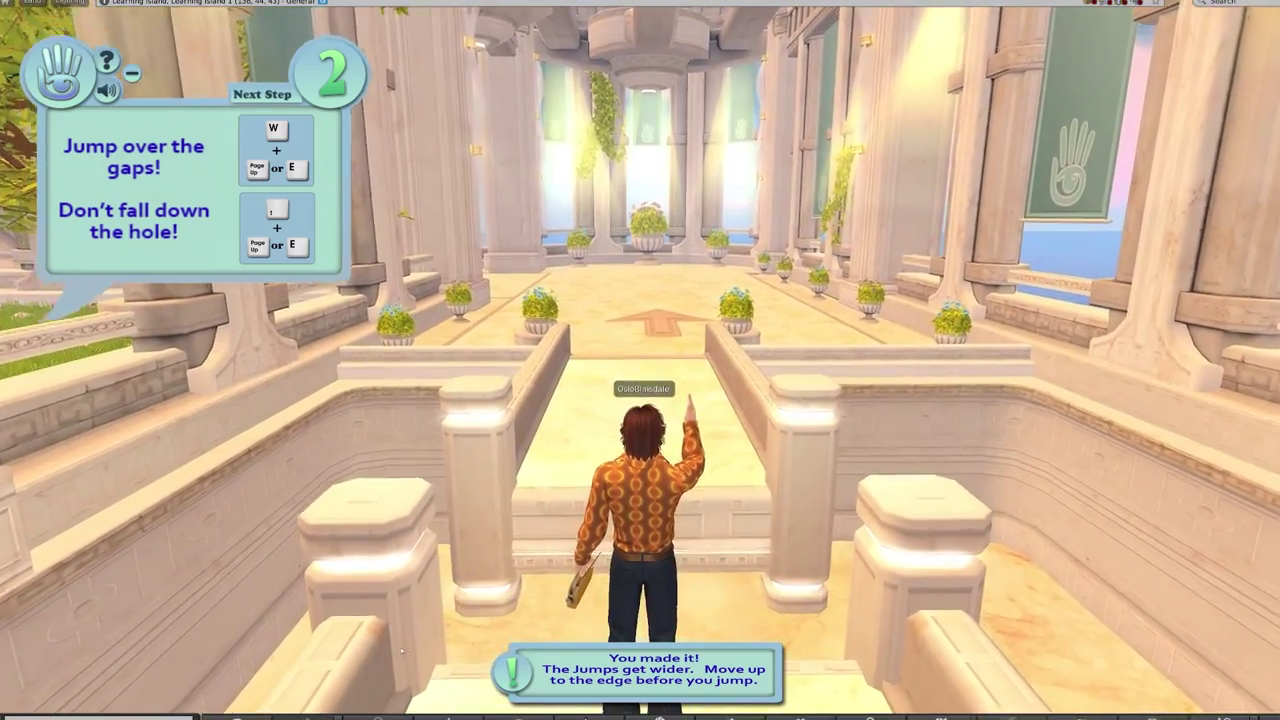
key("Up")
key("Page_Up")
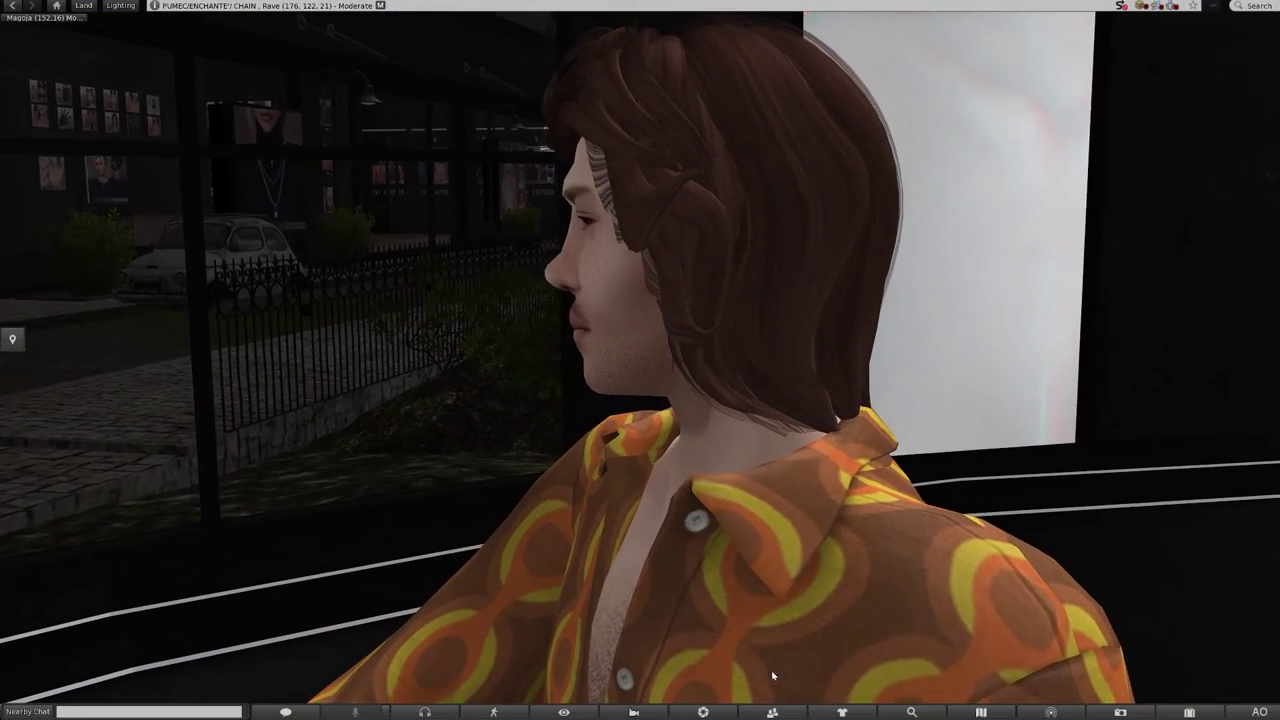
Step: Drag the Personal Lighting sun to relight the avatar's face, then walk toward the posters
left_click(703, 712)
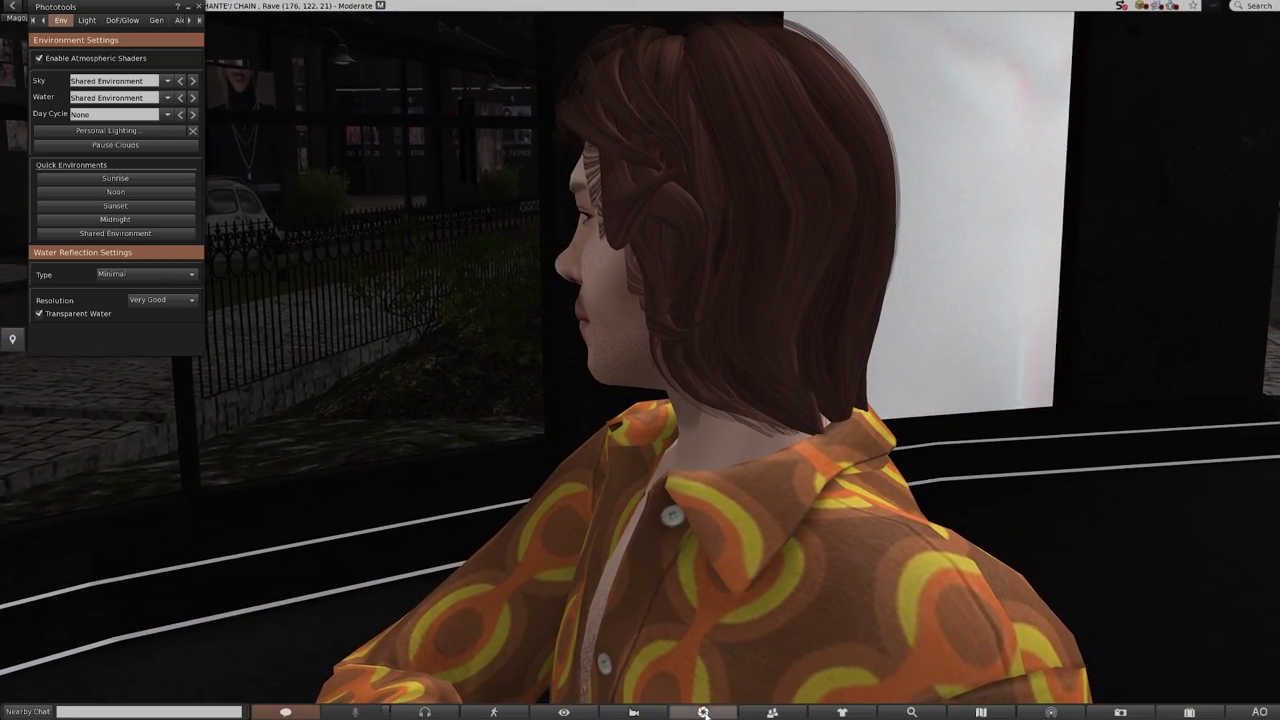
left_click(98, 131)
mouse_move(311, 95)
left_mouse_down()
mouse_move(321, 77)
mouse_move(307, 108)
mouse_move(329, 85)
left_mouse_up()
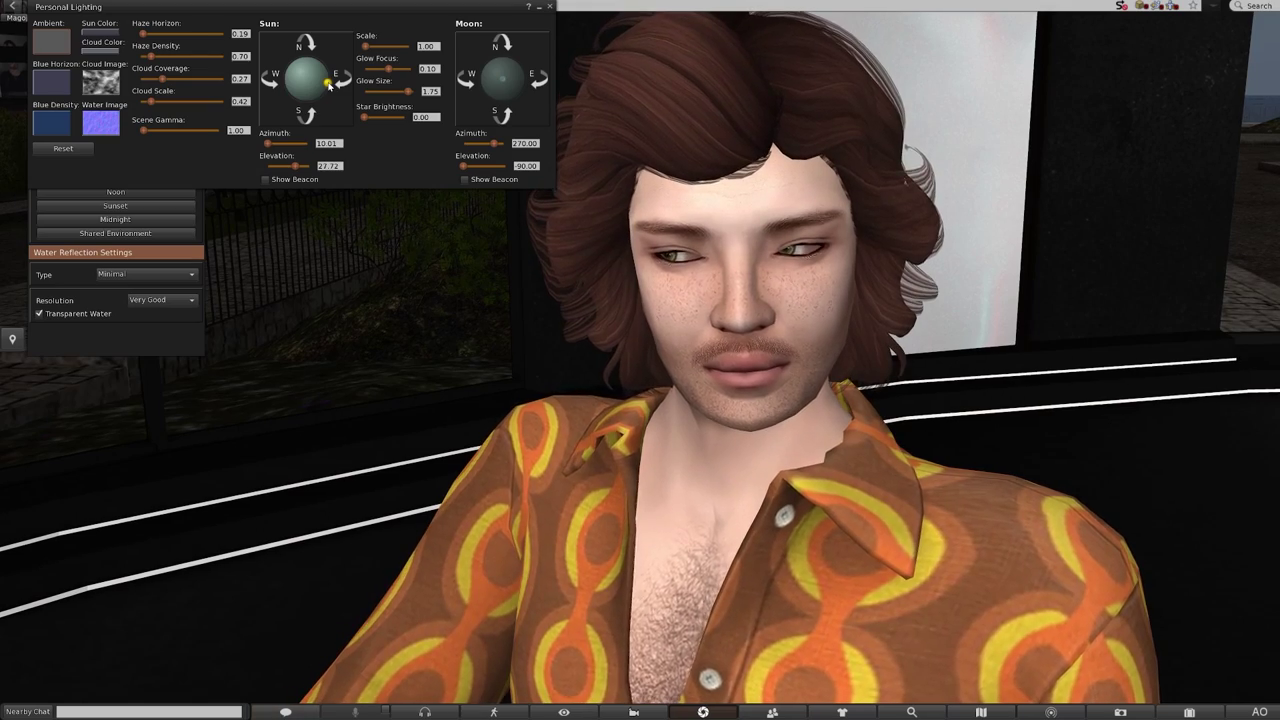
key("ctrl+w")
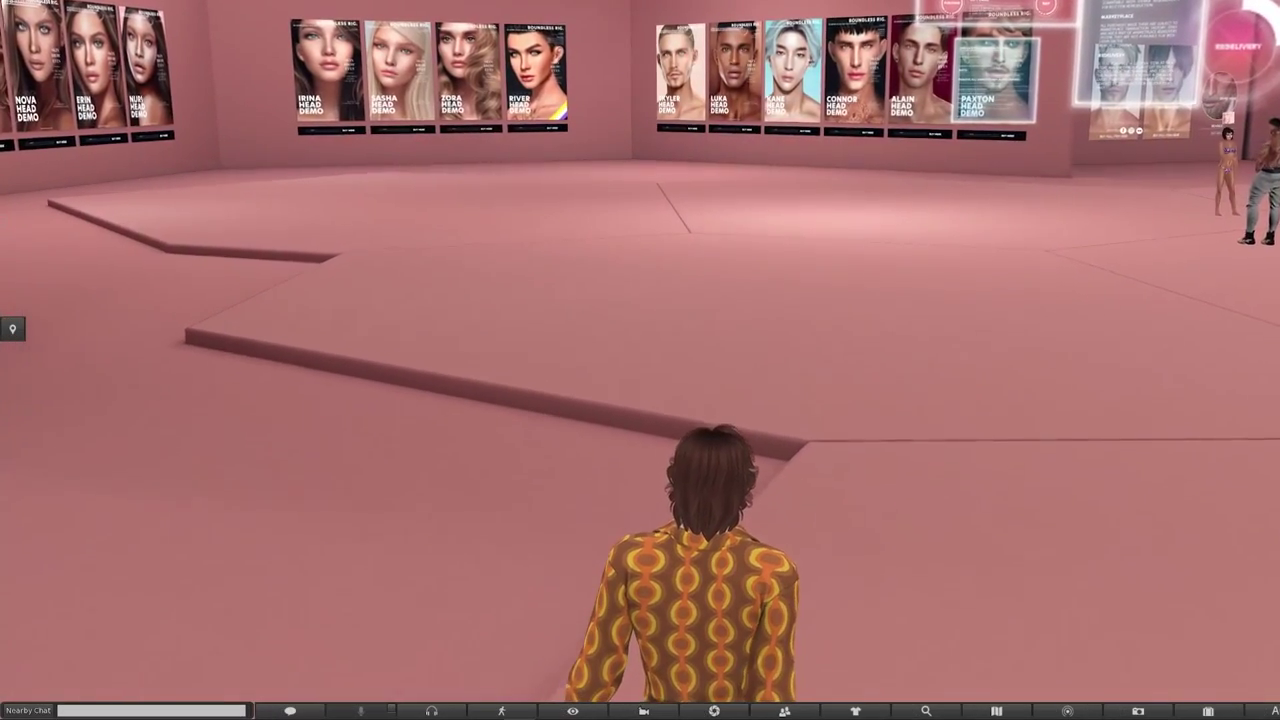
key("Up")
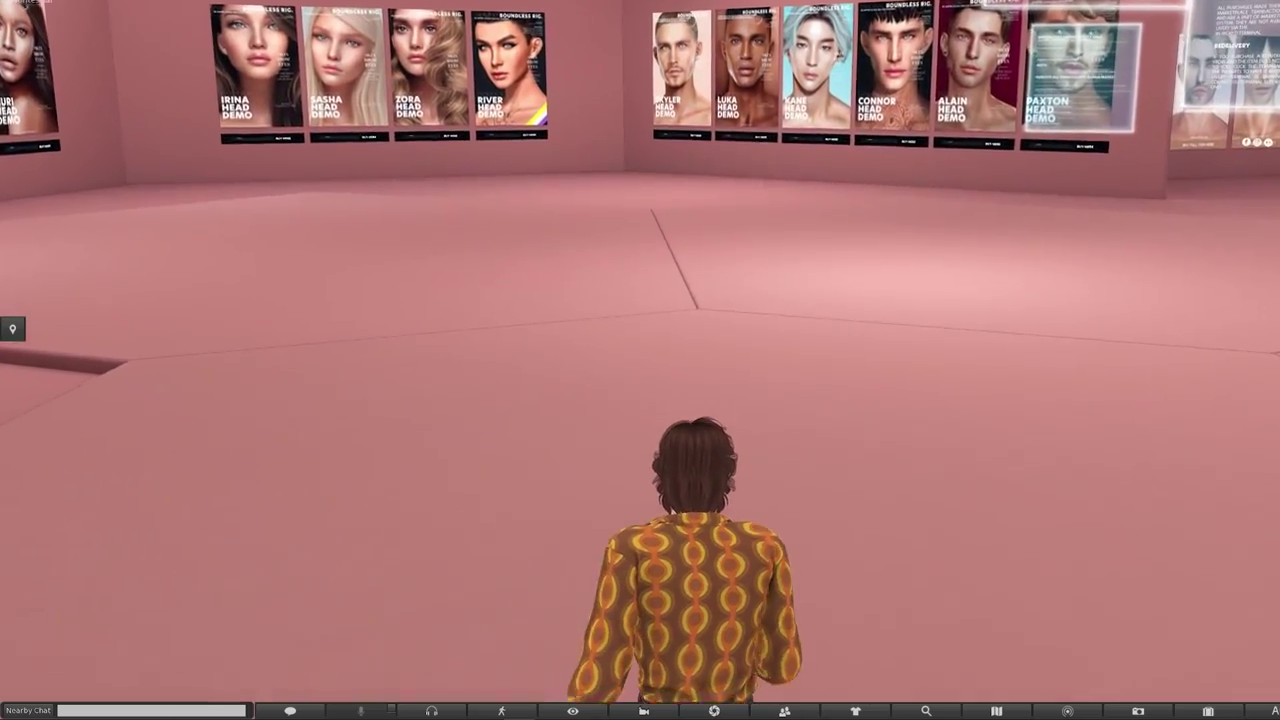
Step: Turn left to face the LeLutka head demo poster wall and walk up to it
key("Left")
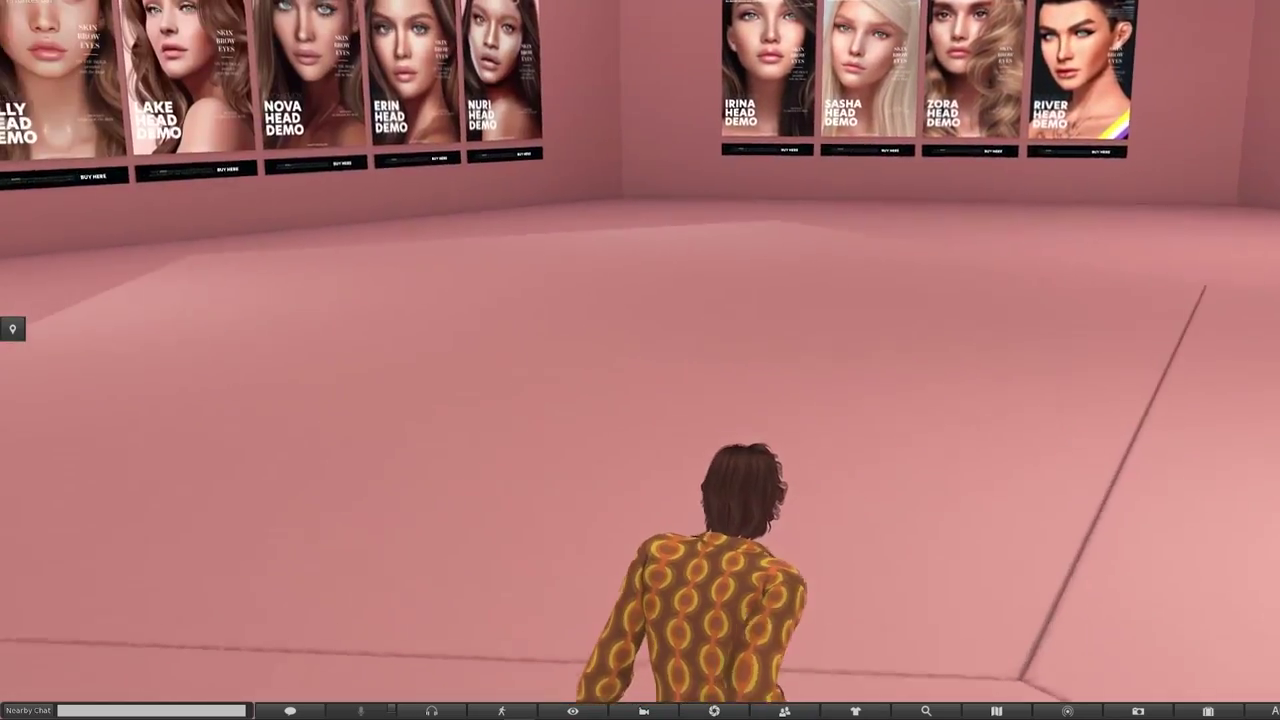
key("Left")
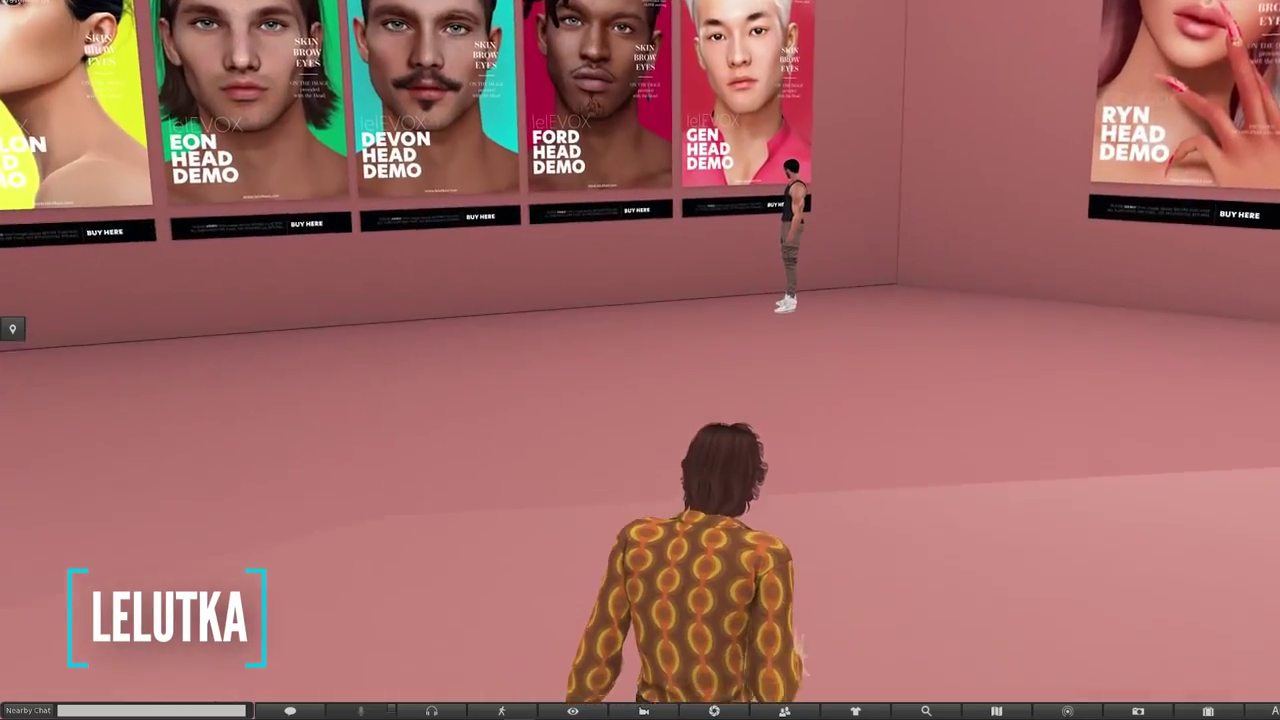
key("Left")
key("Up")
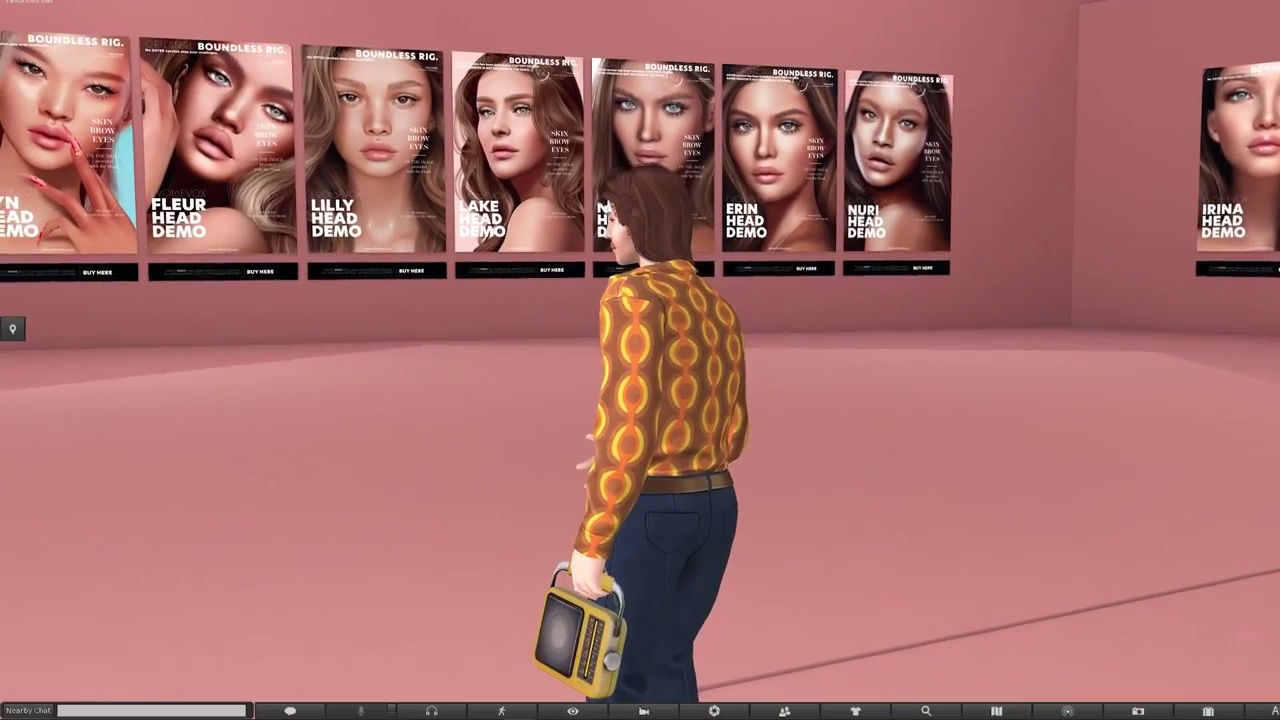
Step: Orbit the camera around the avatar, reset it behind, and turn toward the BUY posters
key("Left")
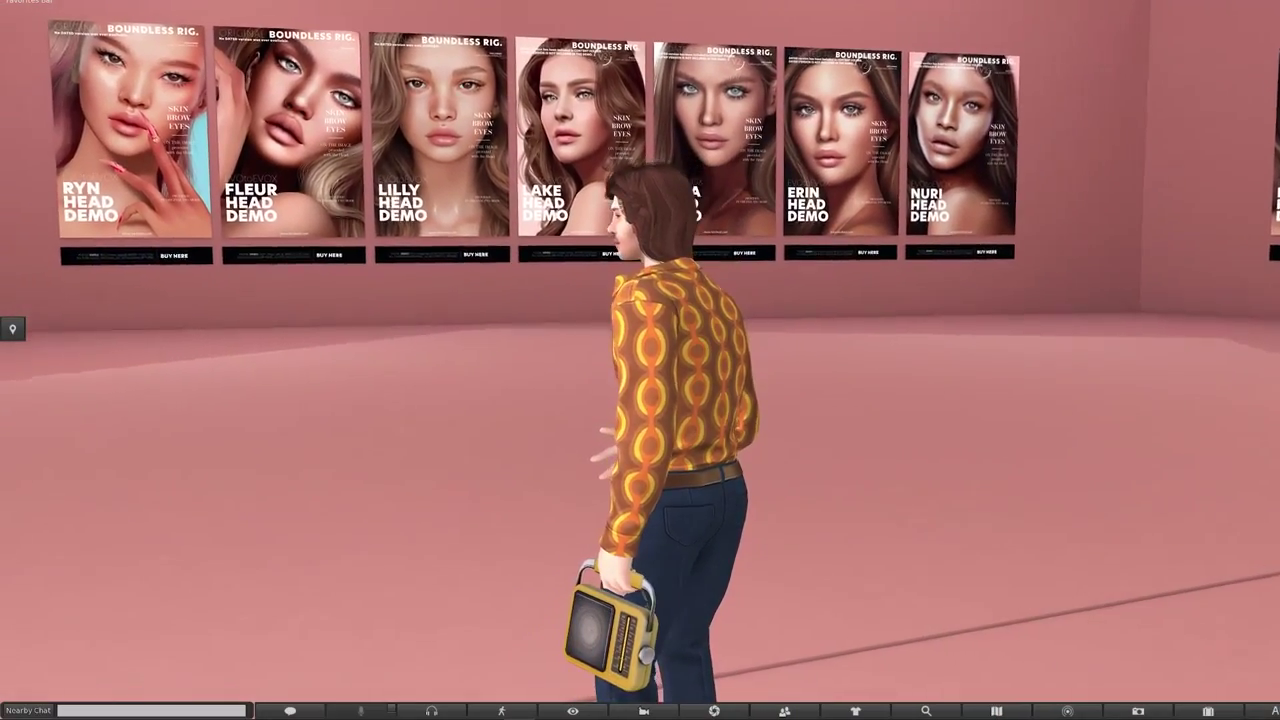
key("Left")
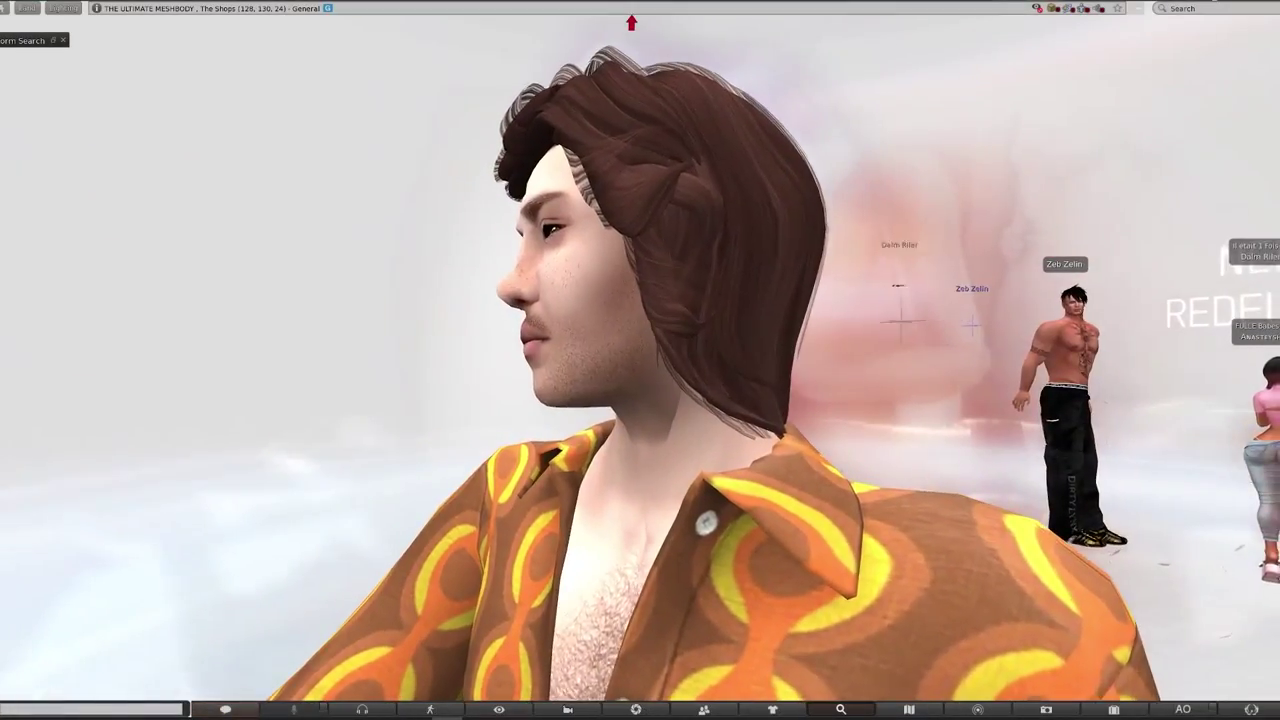
key("Escape")
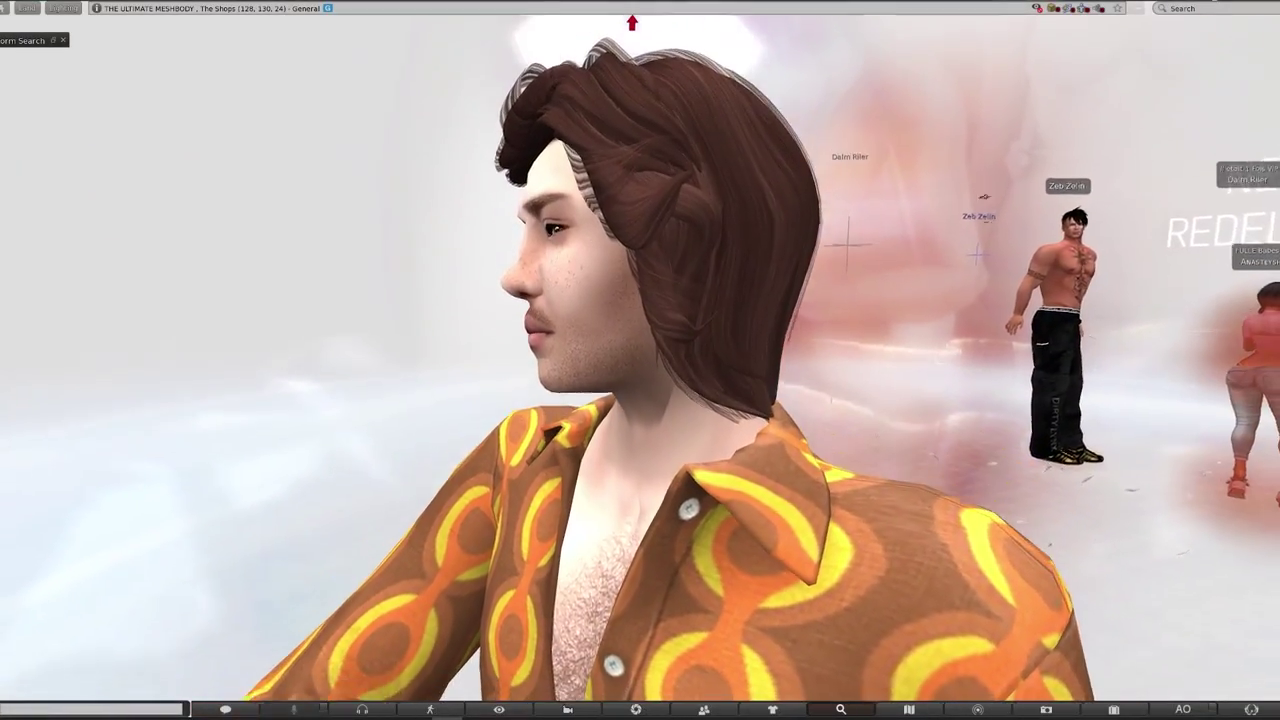
key("Left")
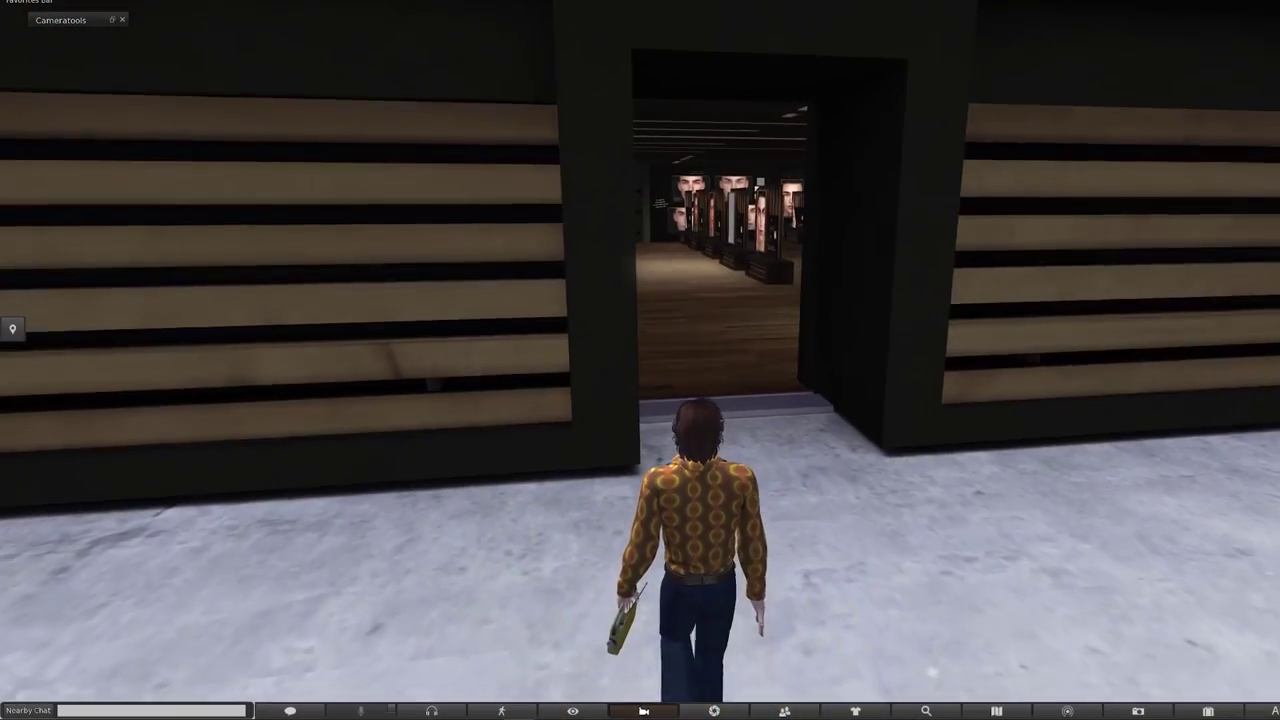
Step: Walk through the doorway and down the aisle to the Legacy TONE 01–10 demo board
key("Up")
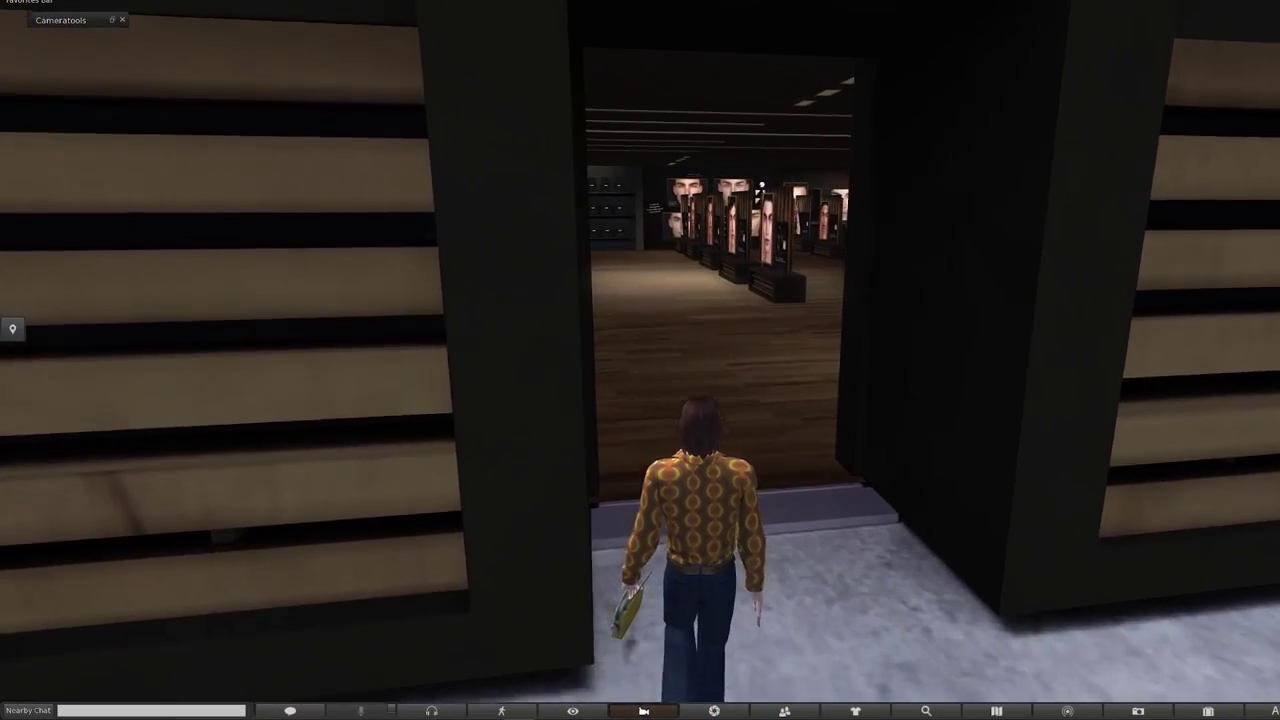
key("Up")
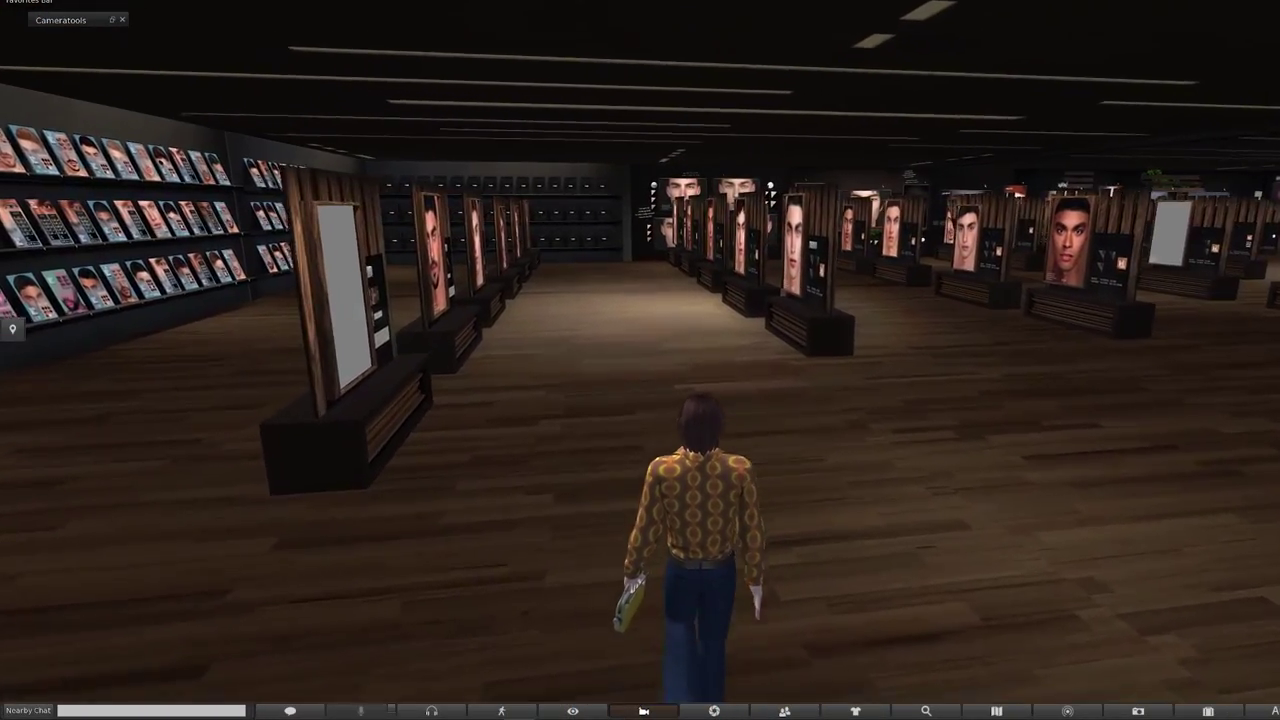
key("Up")
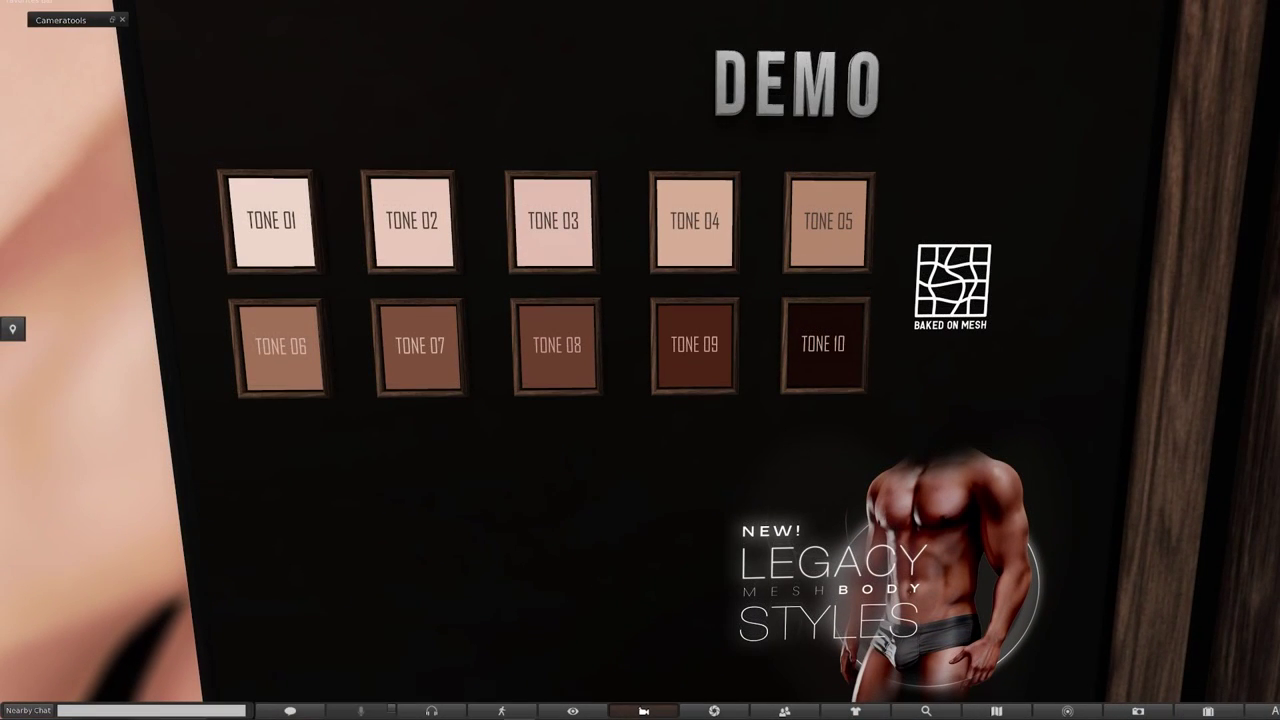
Step: Pay for the TONE 06 skin demo and bring the hidden viewer interface back
left_click(245, 388)
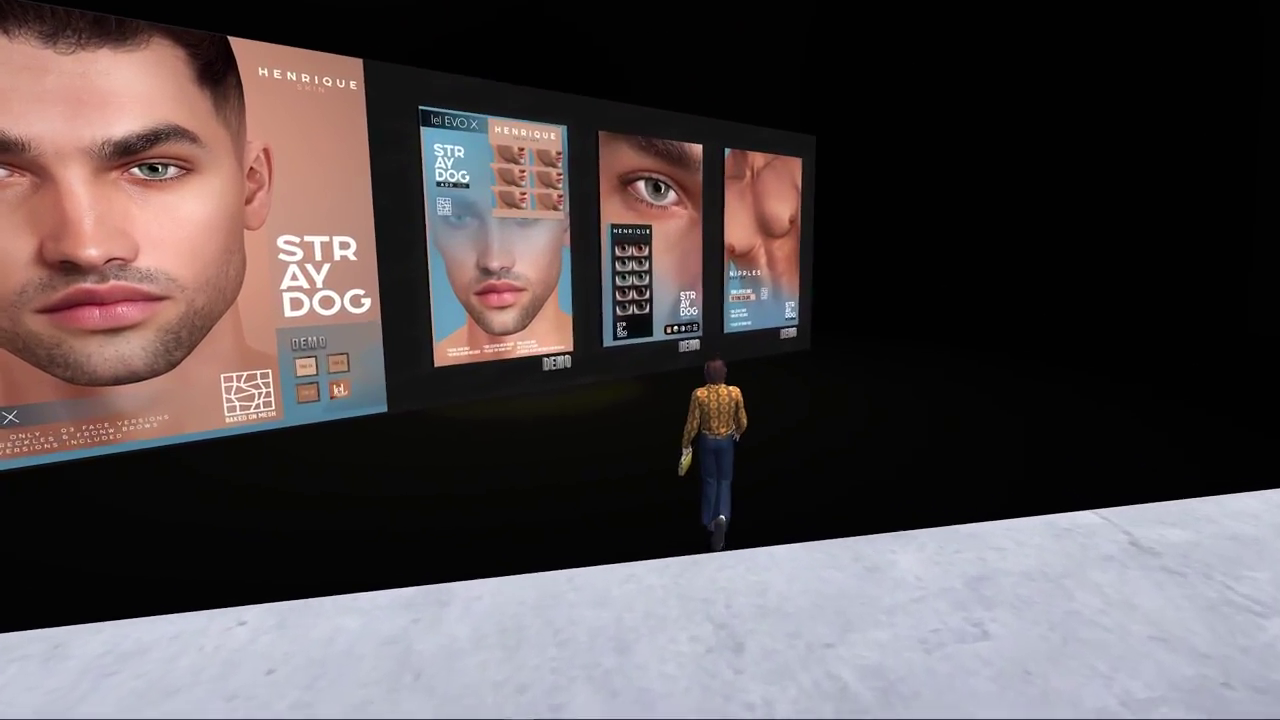
key("ctrl+alt+F1")
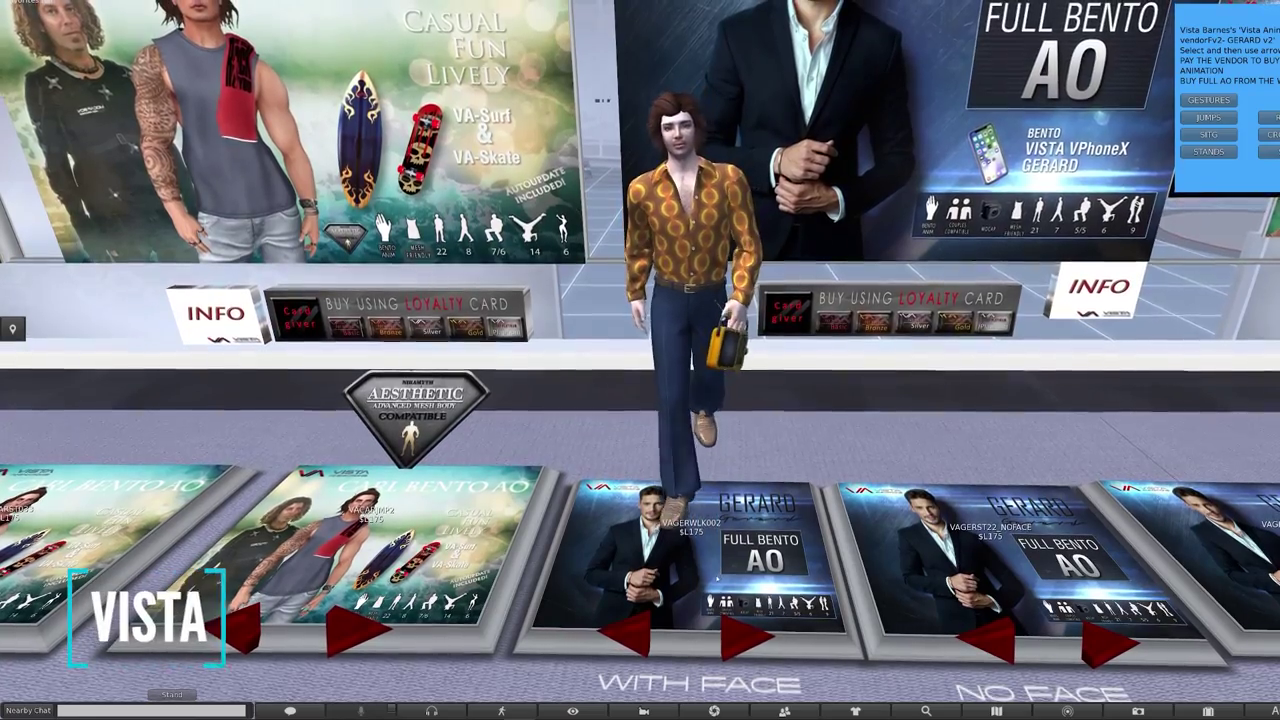
right_click(715, 577)
left_click(688, 603)
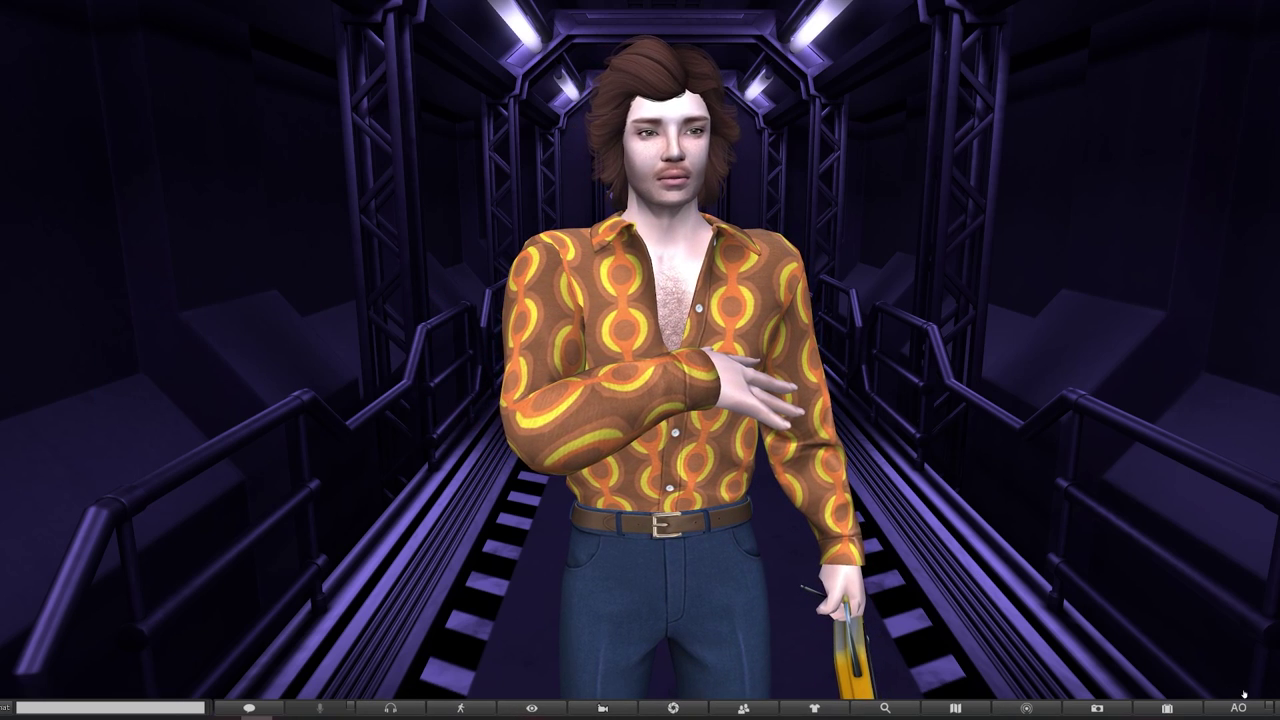
Step: Open the inventory from the bottom toolbar to look for the Legacy body
left_click(1167, 710)
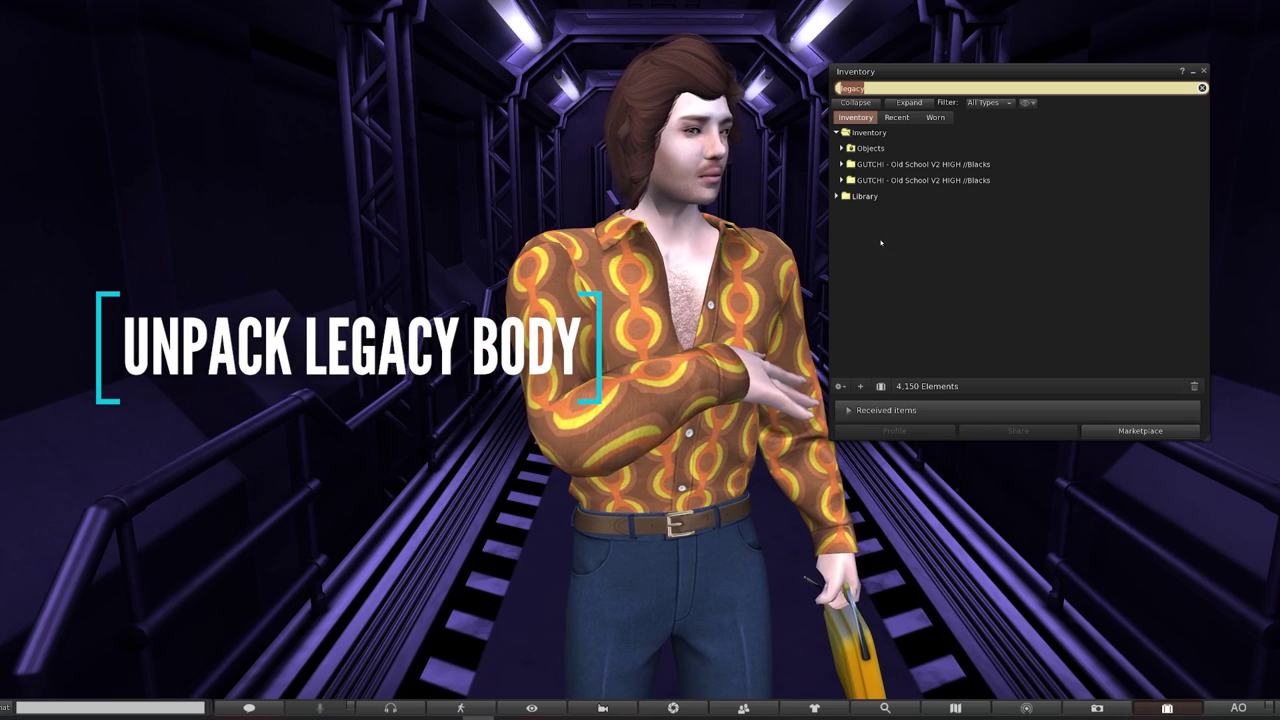
Step: Add the Legacy Meshbody from the Objects folder to the avatar and accept its unpacked folder
left_click(842, 148)
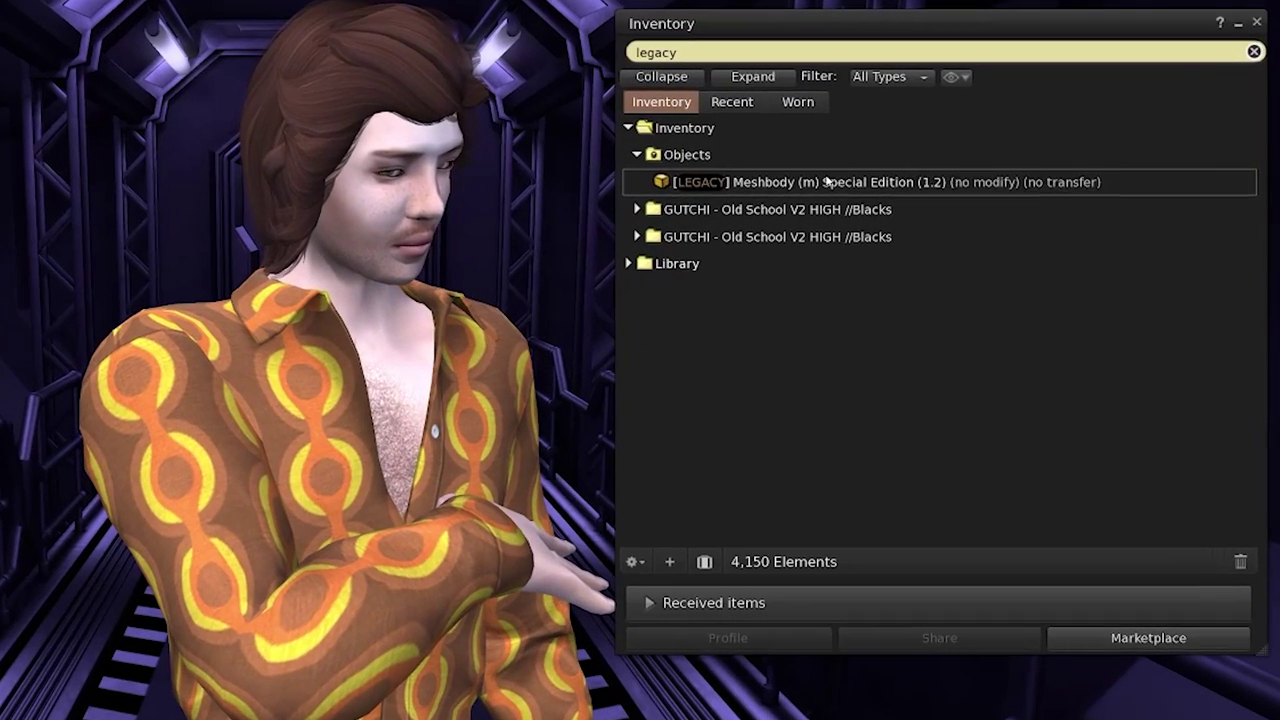
right_click(952, 164)
left_click(870, 485)
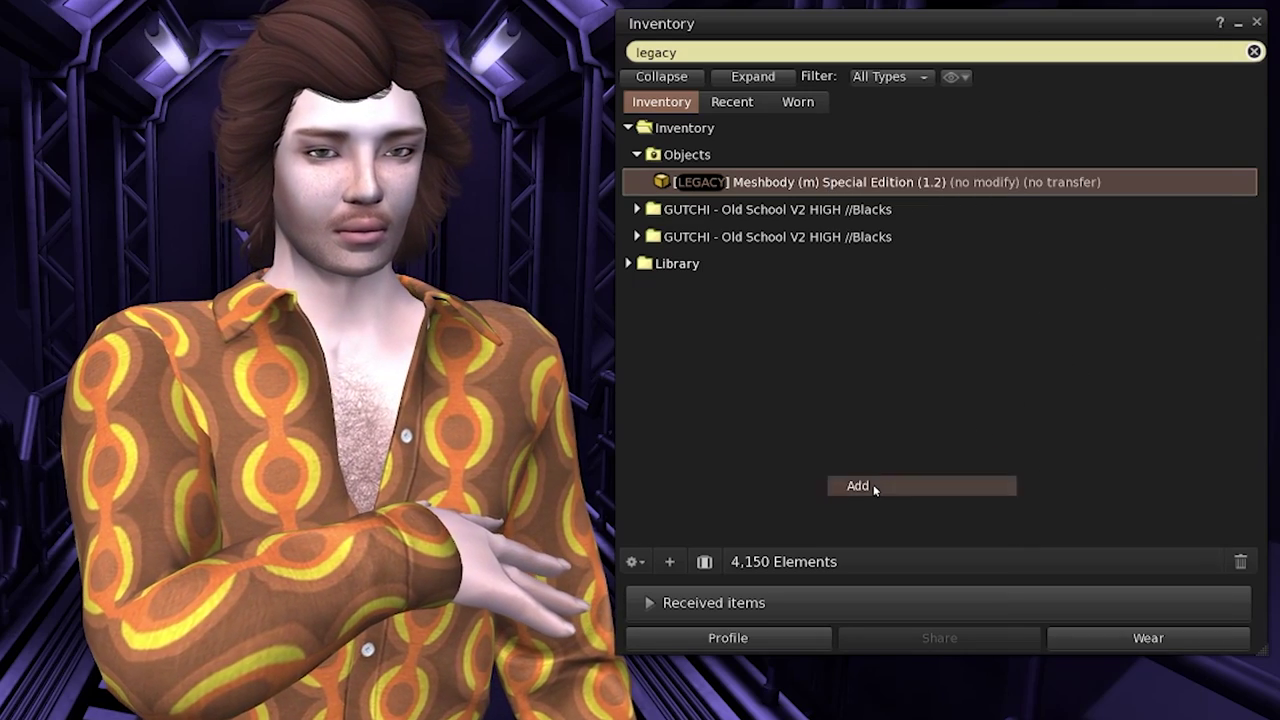
left_click(1240, 27)
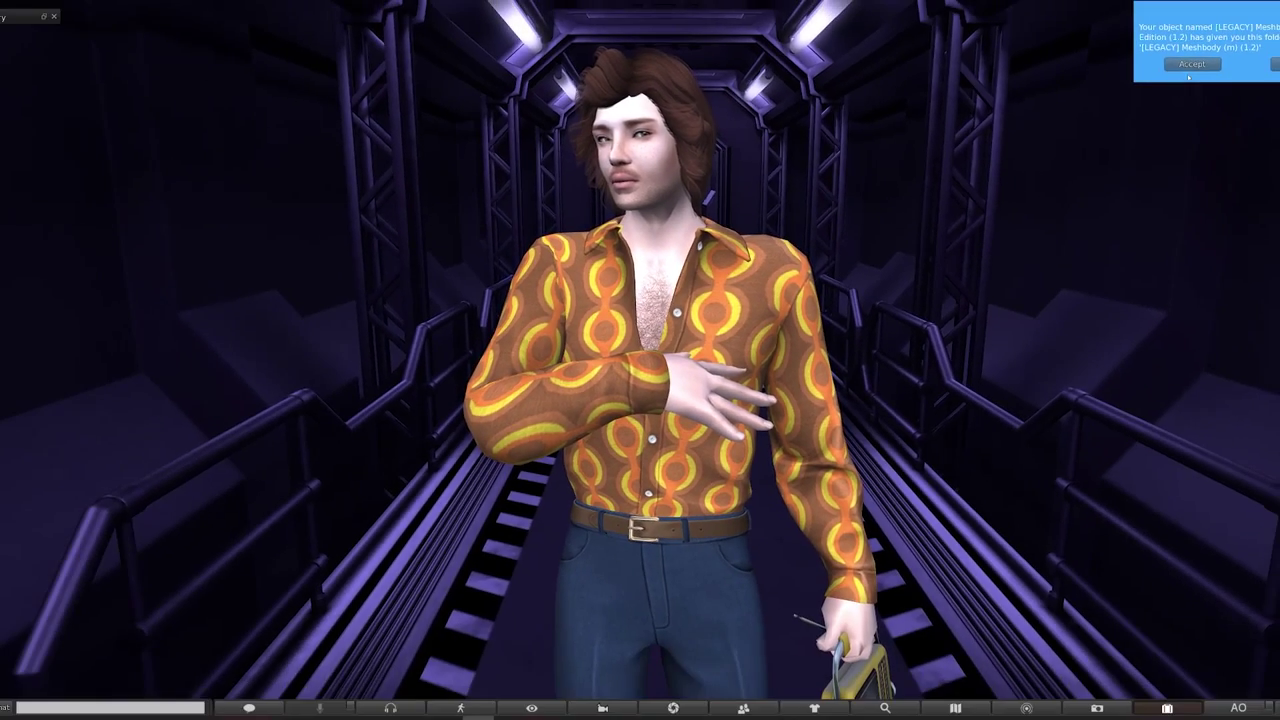
left_click(1192, 64)
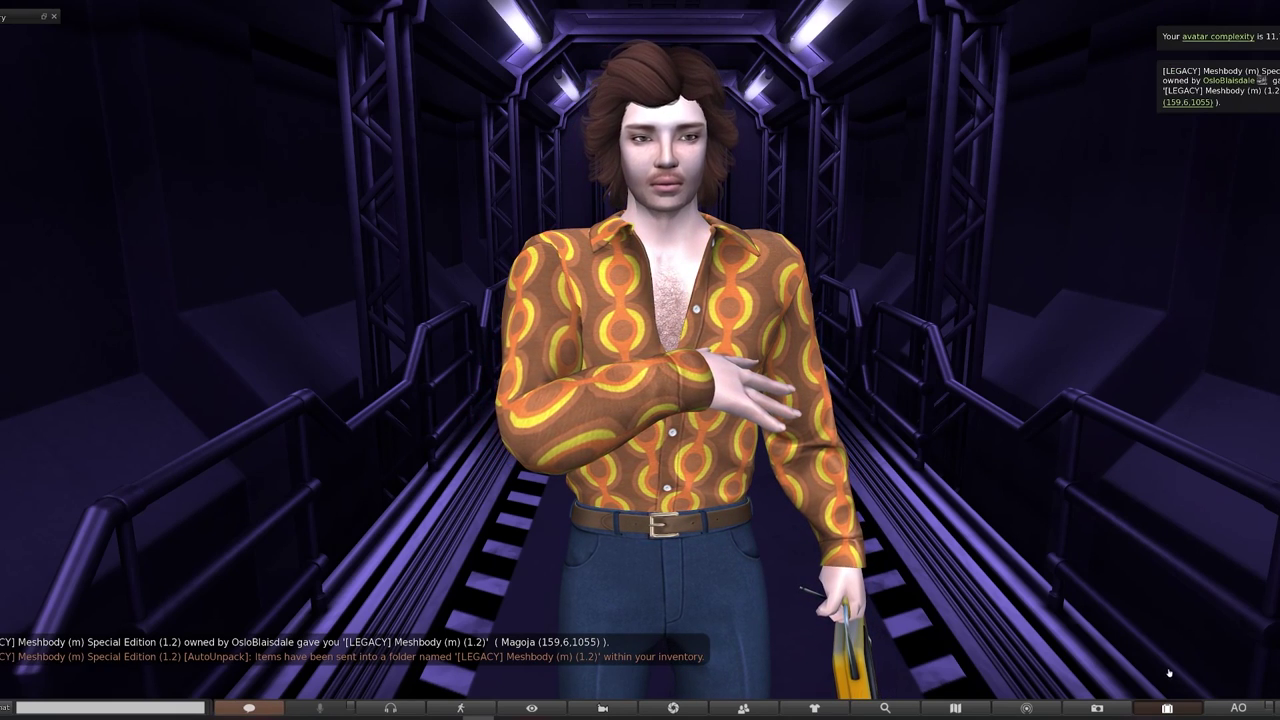
Step: Collapse Objects, expand [LEGACY] Meshbody (m) (1.2), and clear the 'legacy' search filter
left_click(1166, 707)
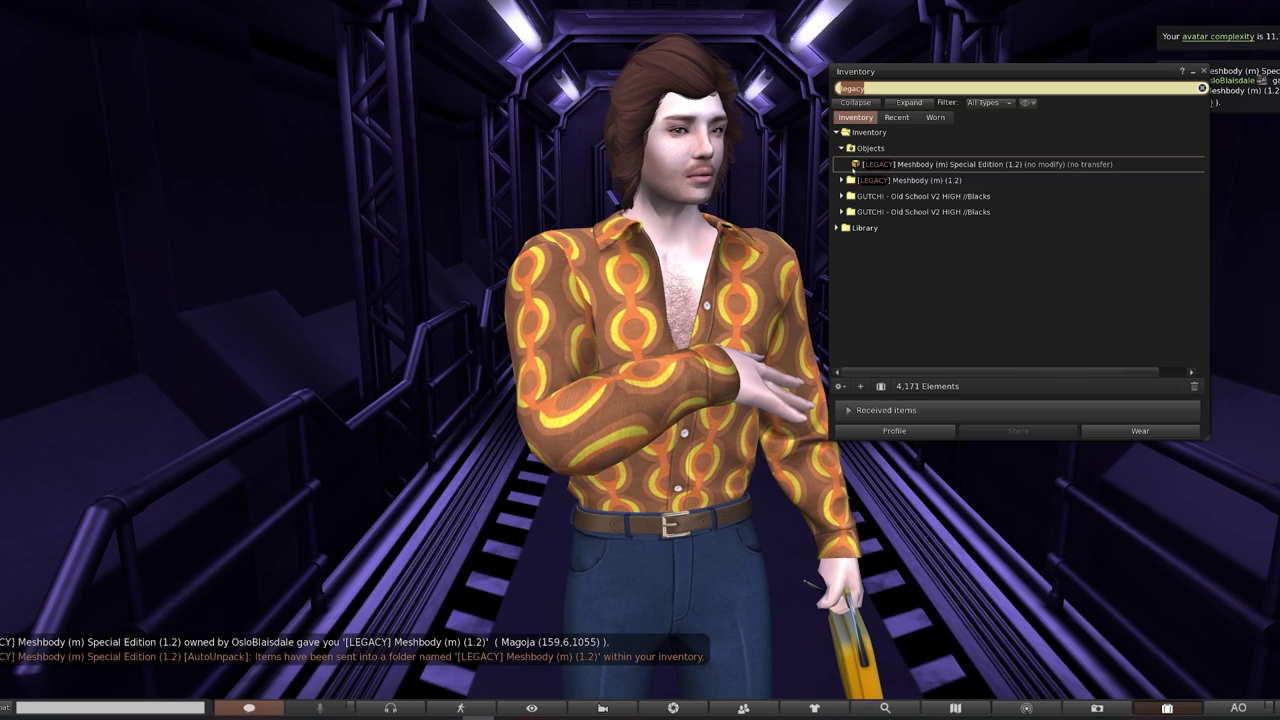
left_click(841, 148)
left_click(842, 164)
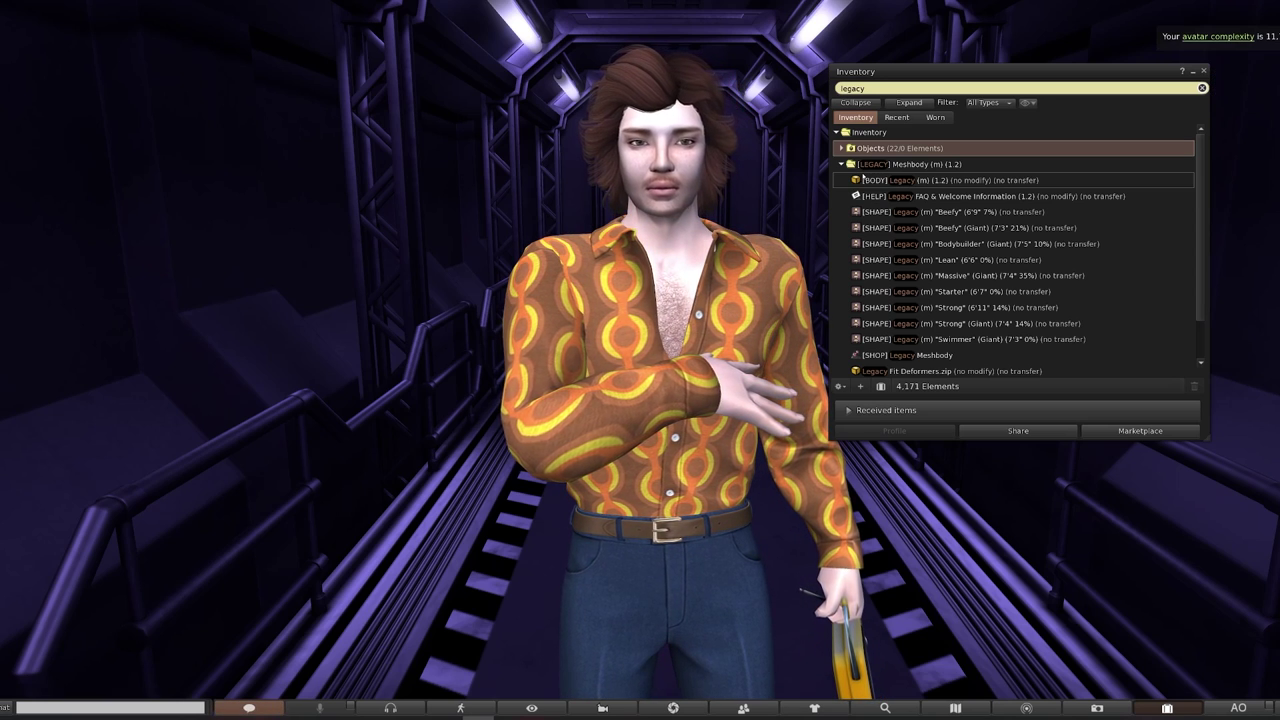
key("BackSpace")
key("BackSpace")
key("BackSpace")
key("BackSpace")
key("BackSpace")
key("BackSpace")
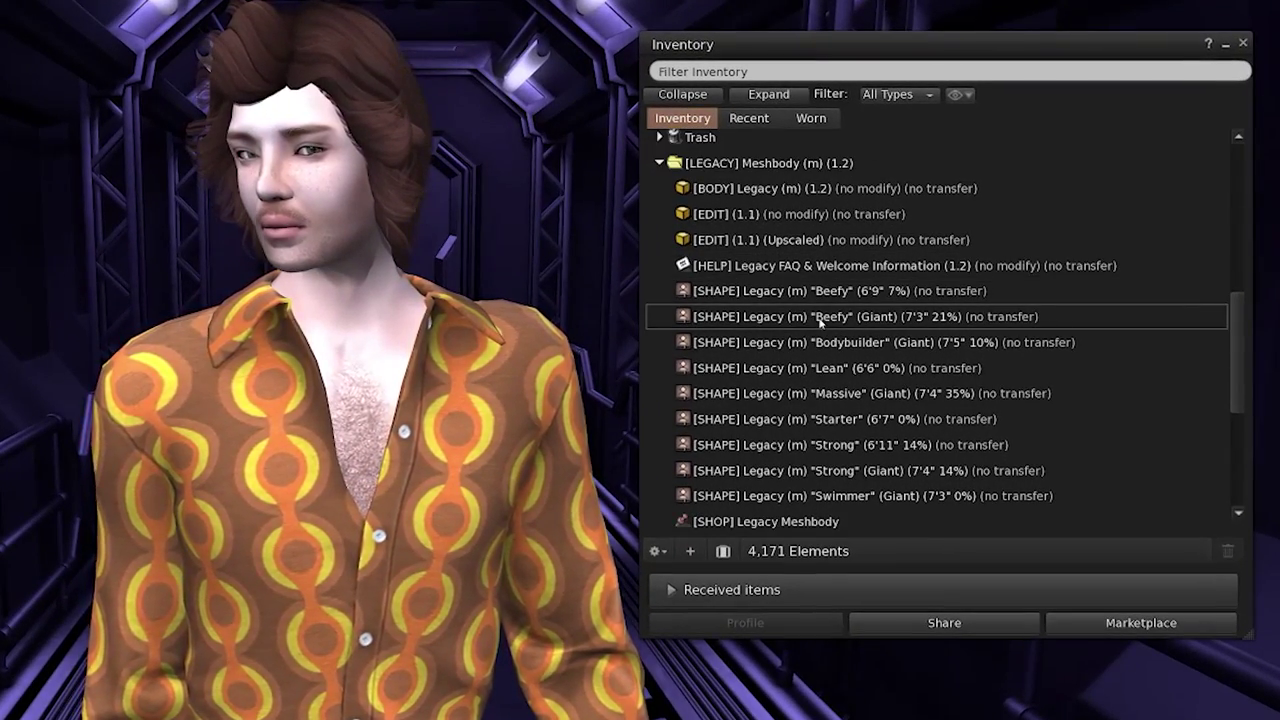
Step: Add the Default Avatar Eraser to the outfit, then switch the inventory to the Worn tab
scroll(820, 320, "down", 5)
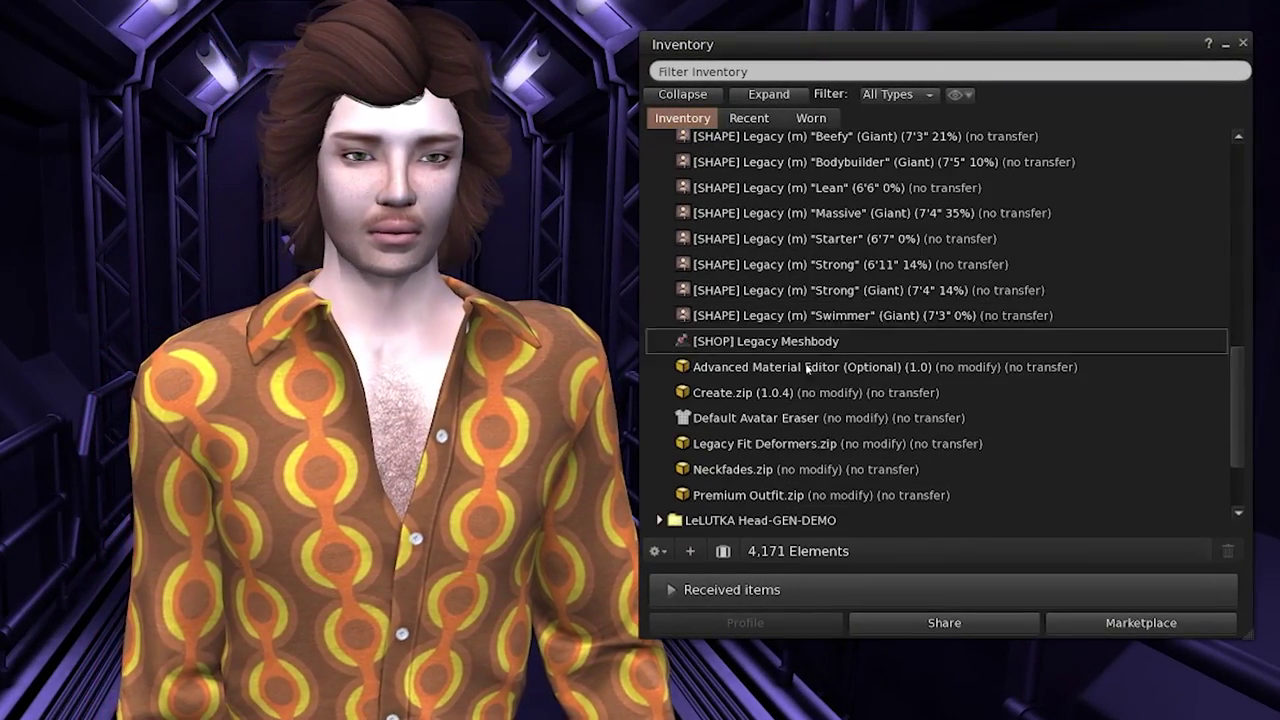
right_click(794, 418)
left_click(838, 689)
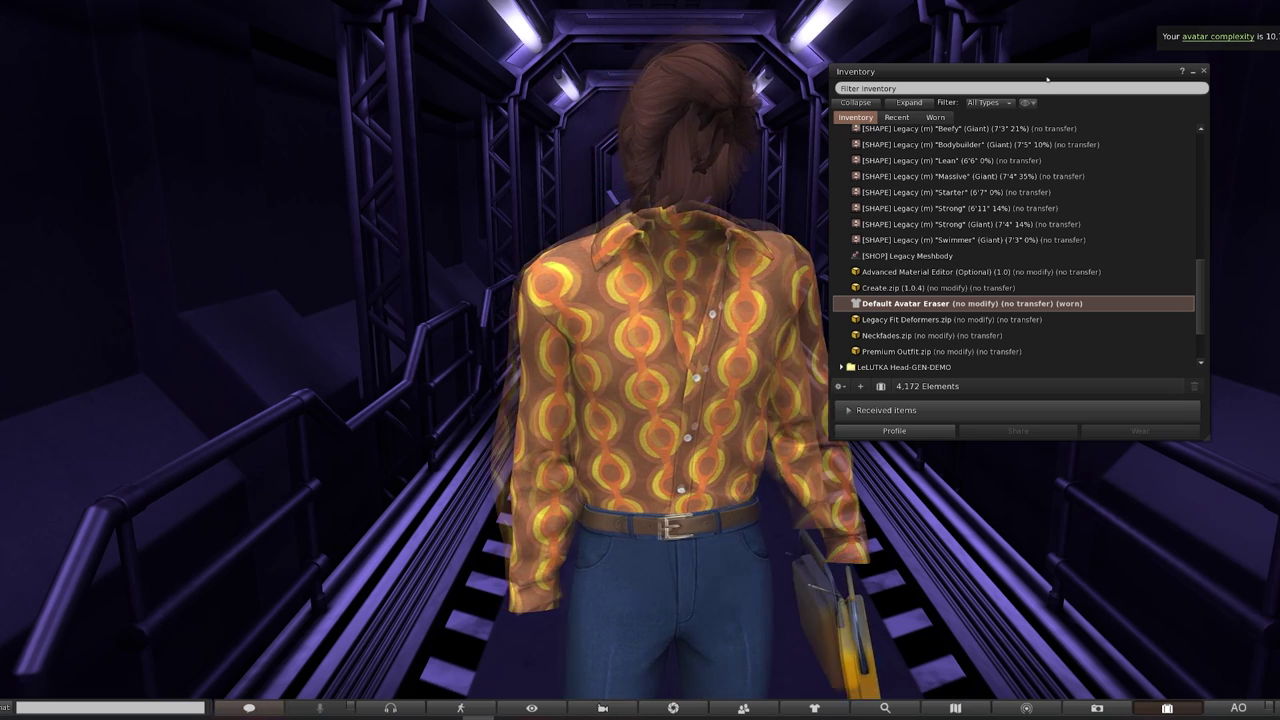
left_click(935, 117)
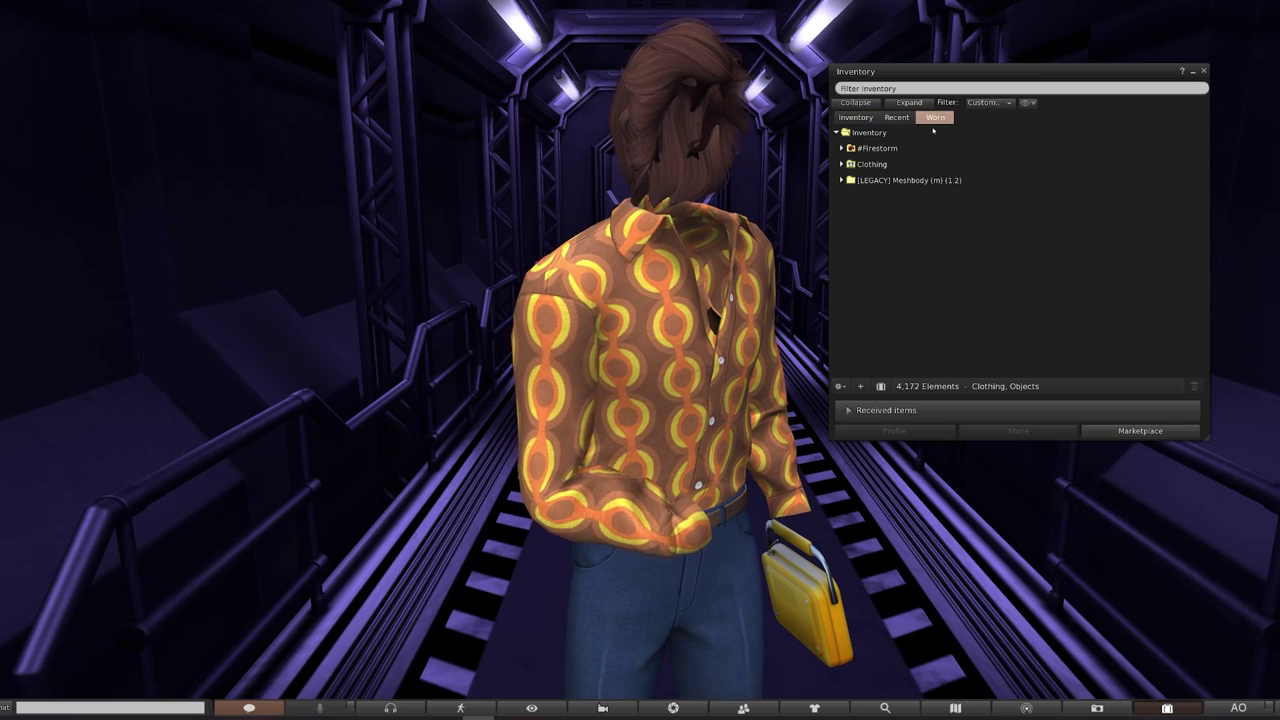
Step: Expand Clothing > Greg among worn items and remove the Greg outfit from the avatar
left_click(841, 164)
left_click(847, 181)
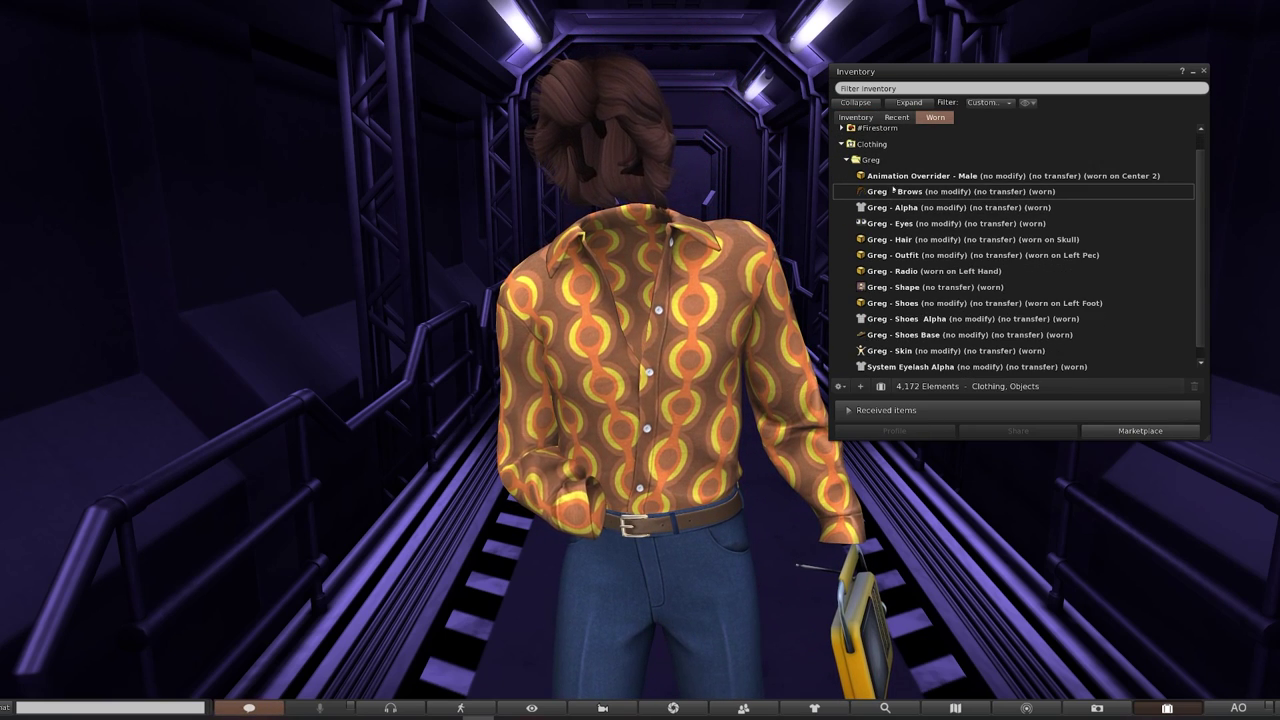
right_click(897, 161)
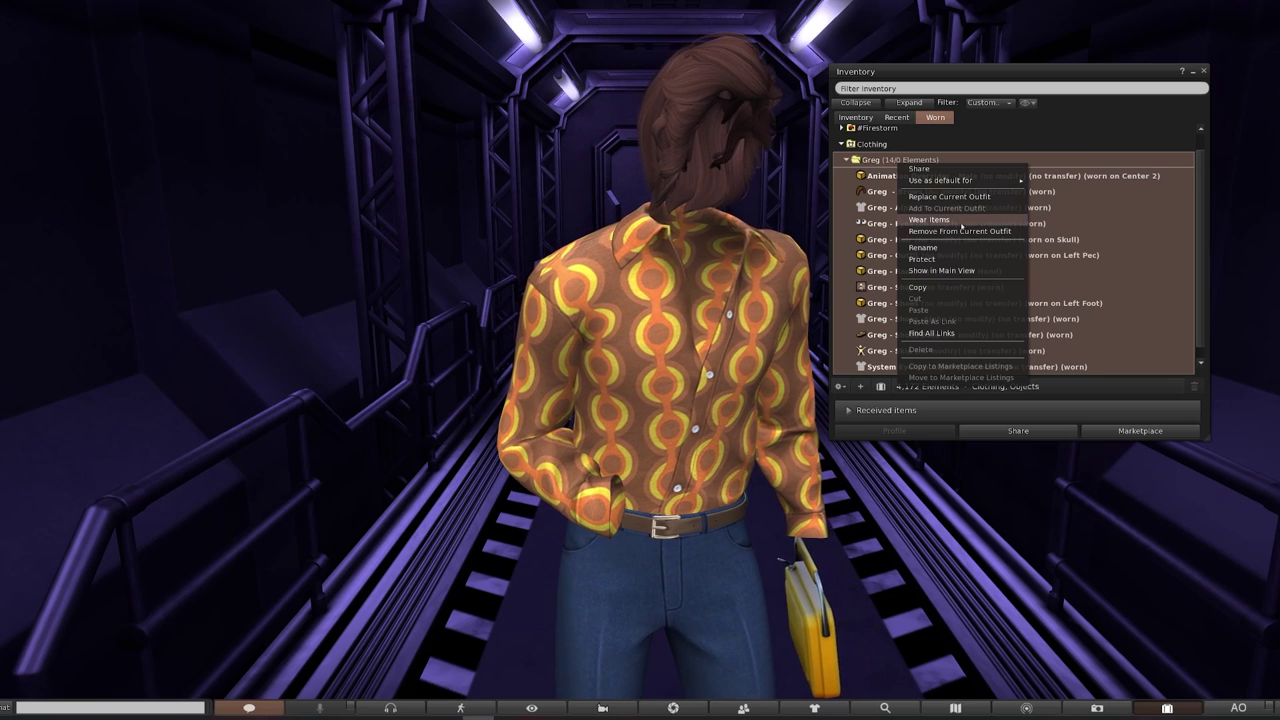
left_click(968, 234)
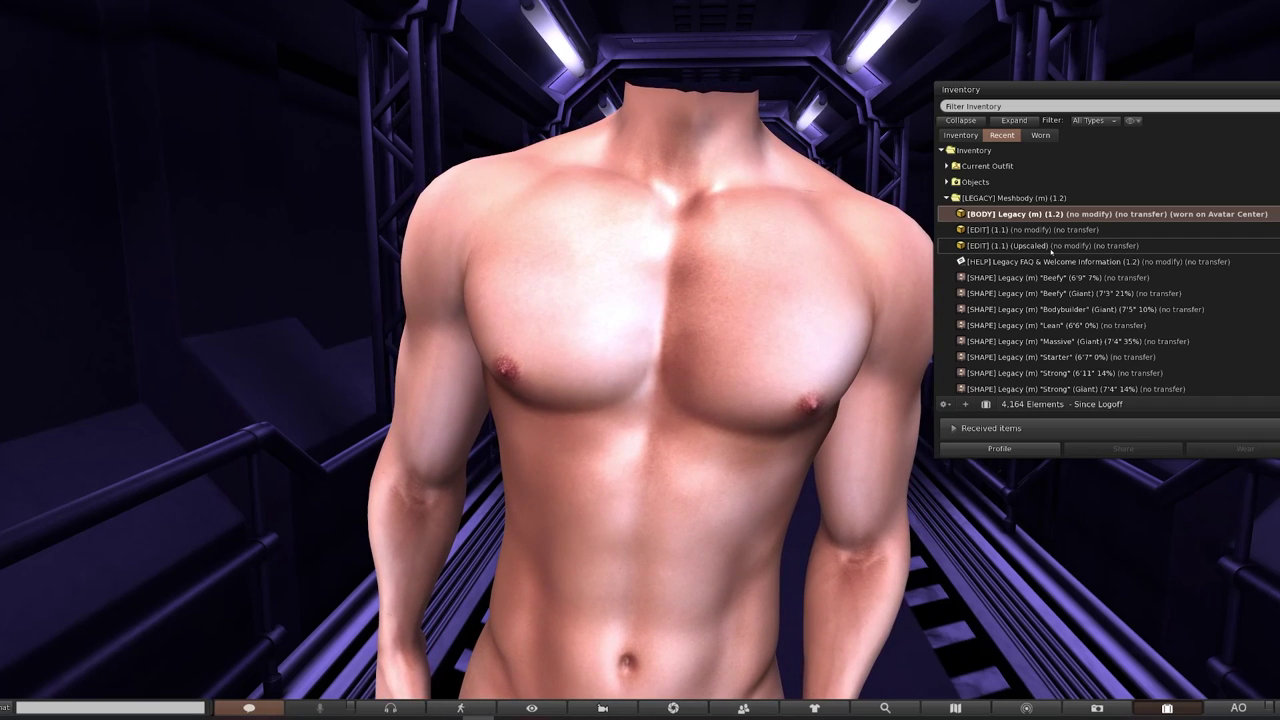
Step: Add the [EDIT] (1.1) (Upscaled) body HUD from the Legacy folder
right_click(1052, 246)
left_click(1072, 441)
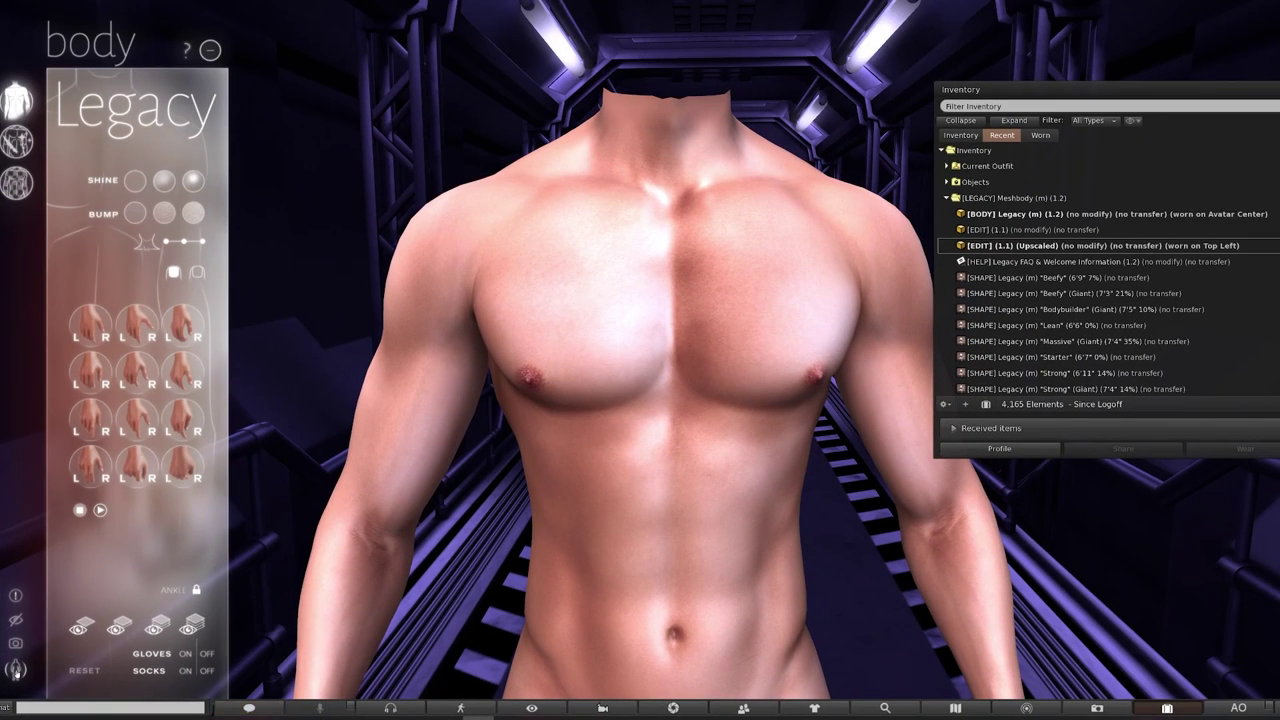
Step: Add Premium Outfit.zip to the avatar to unpack its clothes
scroll(997, 262, "down", 4)
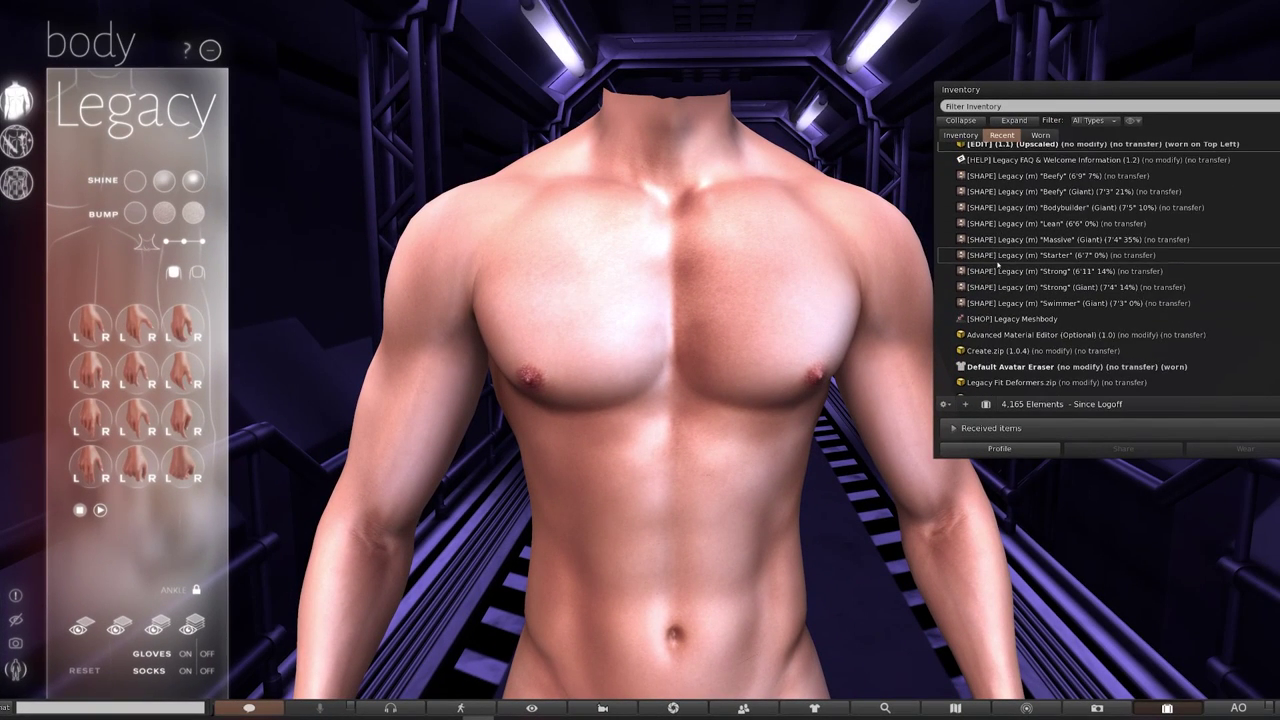
left_click(1040, 374)
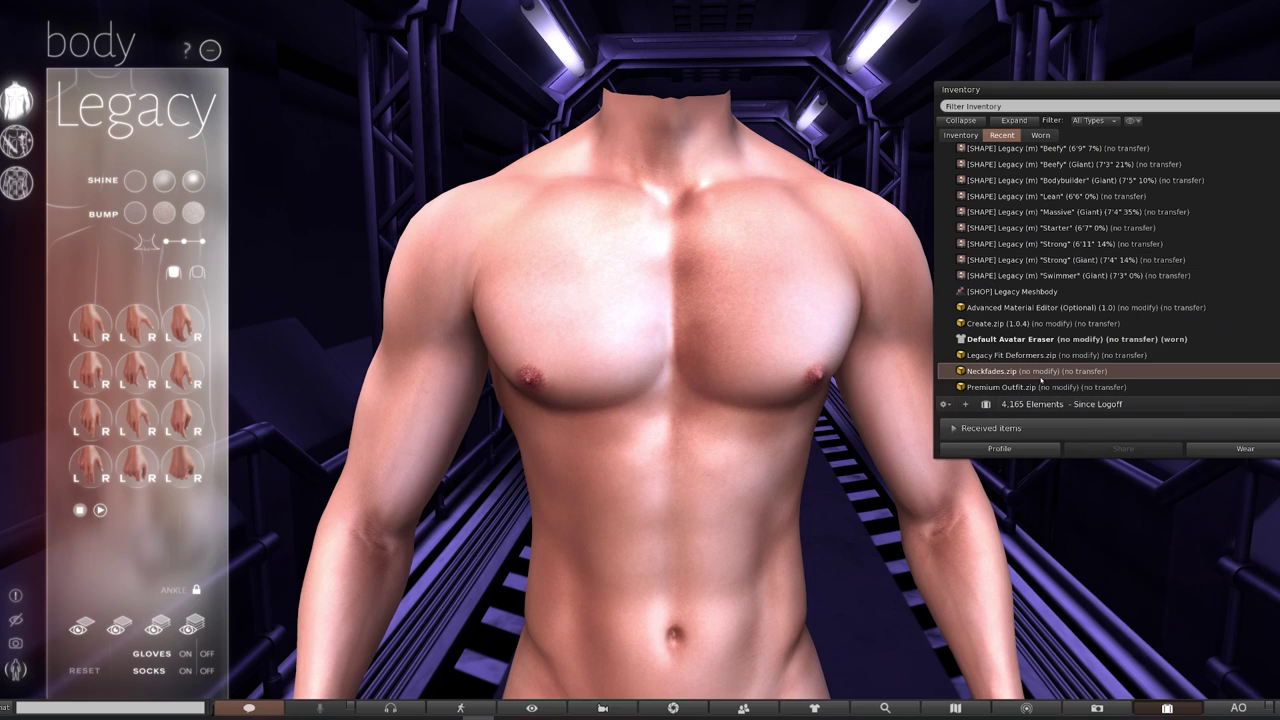
right_click(1041, 389)
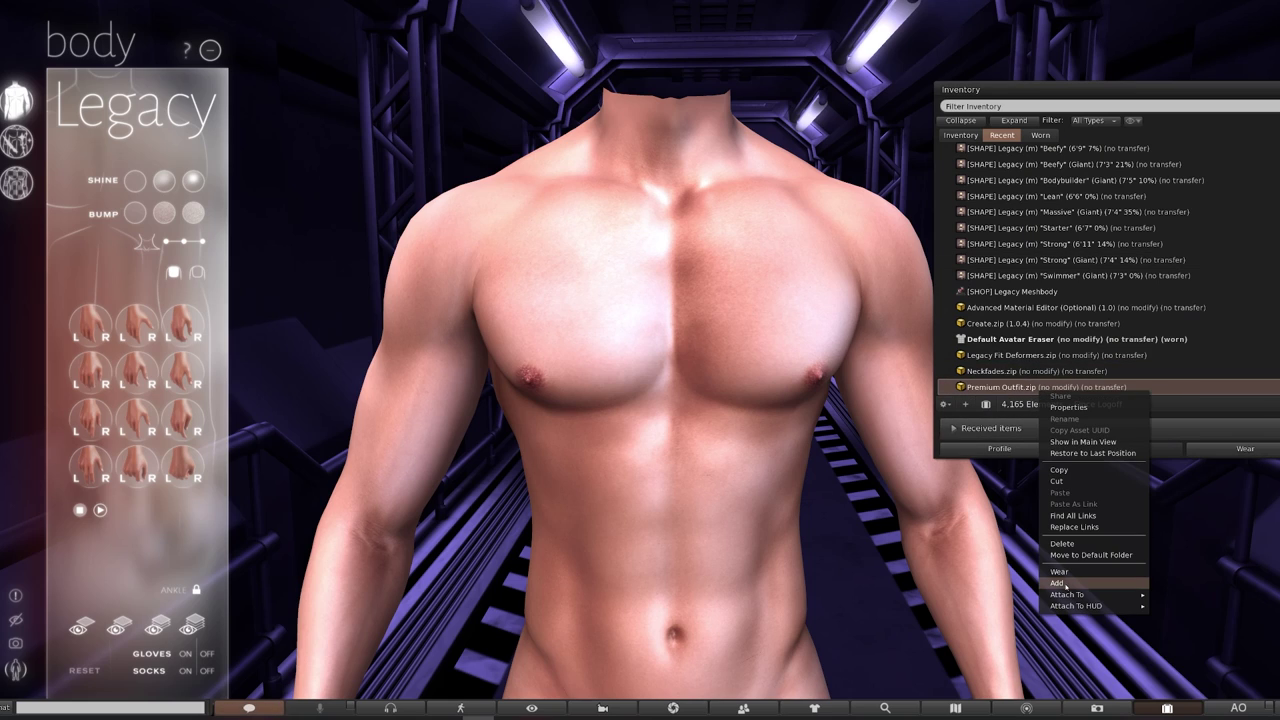
left_click(1057, 583)
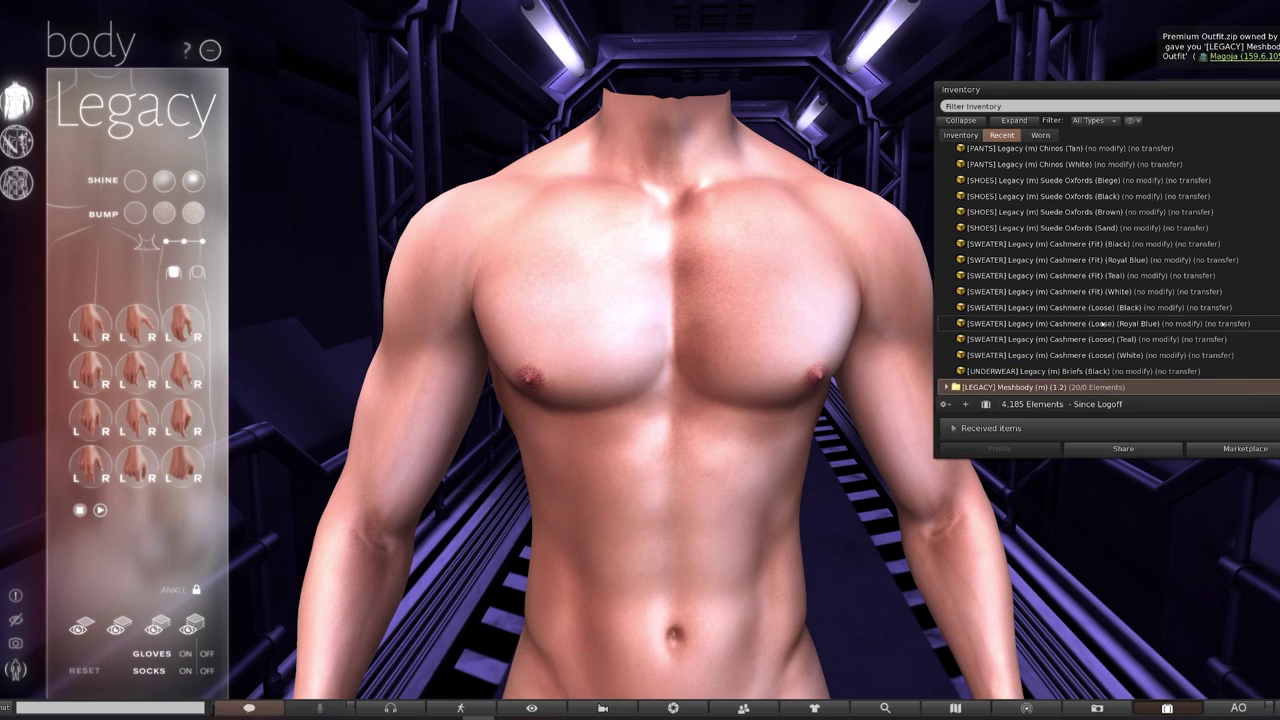
Step: Wear the [UNDERWEAR] Briefs (Black) and show the body HUD's Style page of skin tones
left_click(1088, 371)
right_click(1088, 371)
left_click(1100, 566)
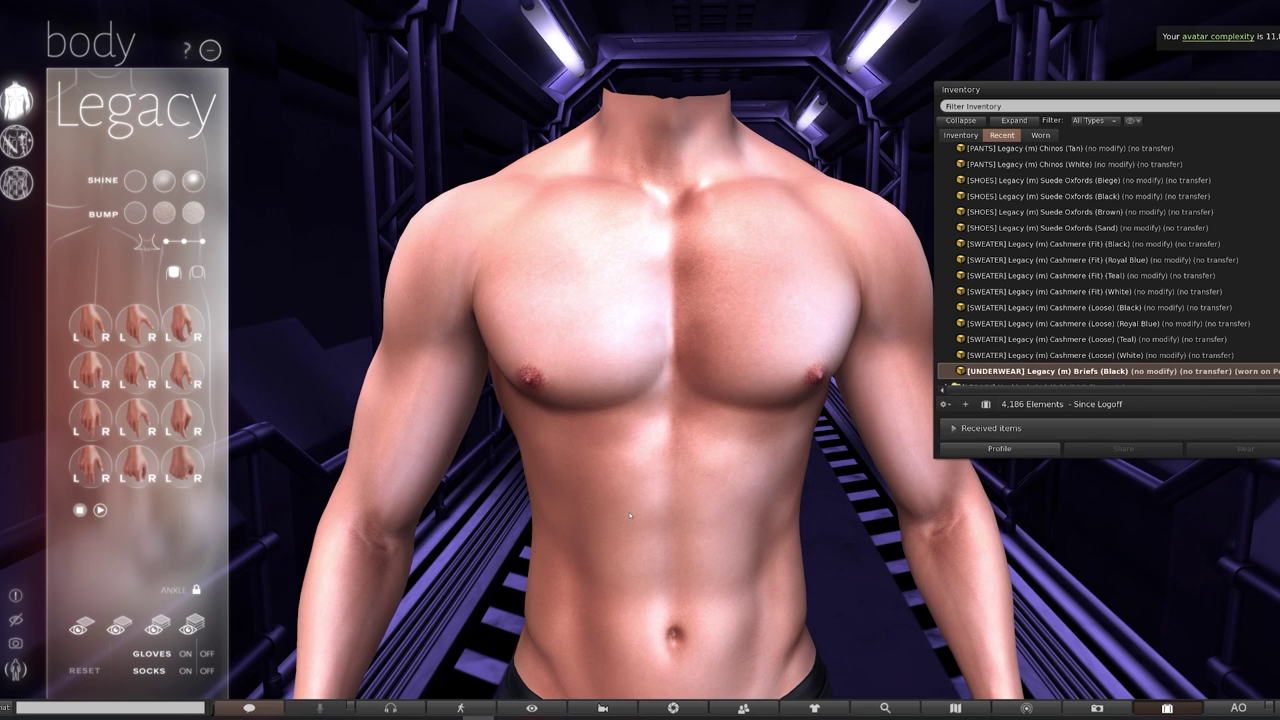
scroll(630, 516, "down", 5)
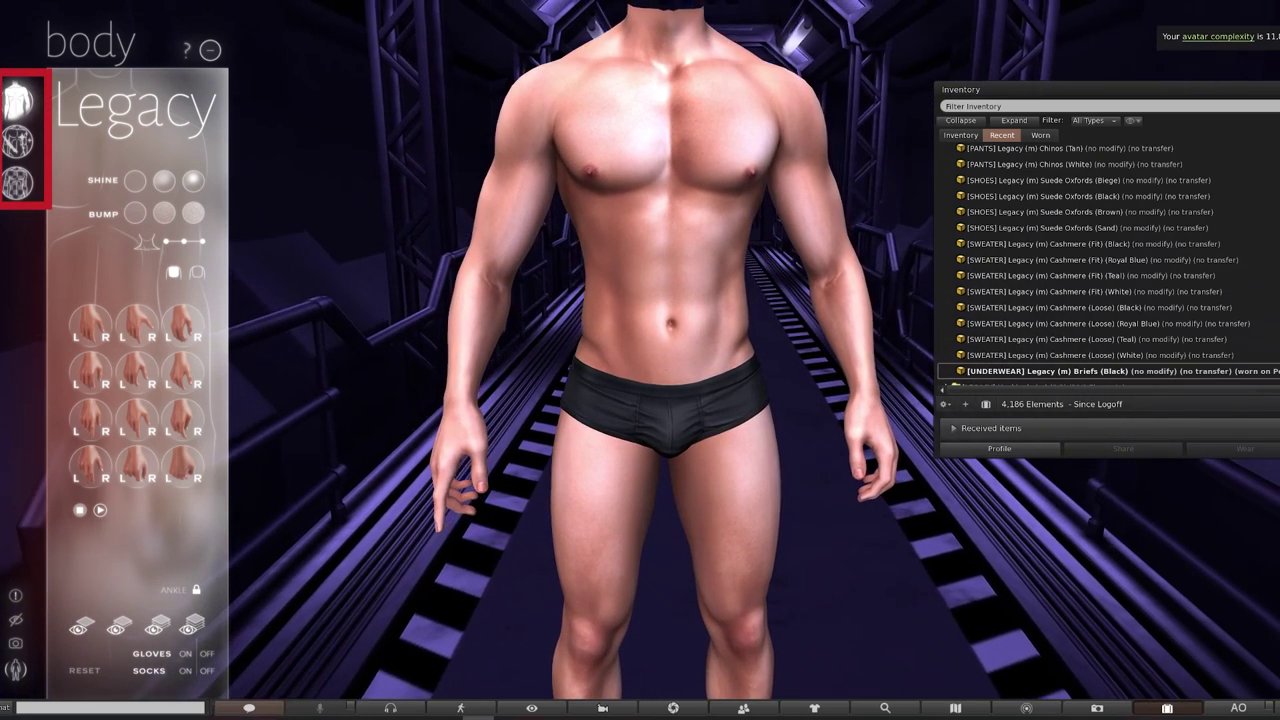
left_click(17, 141)
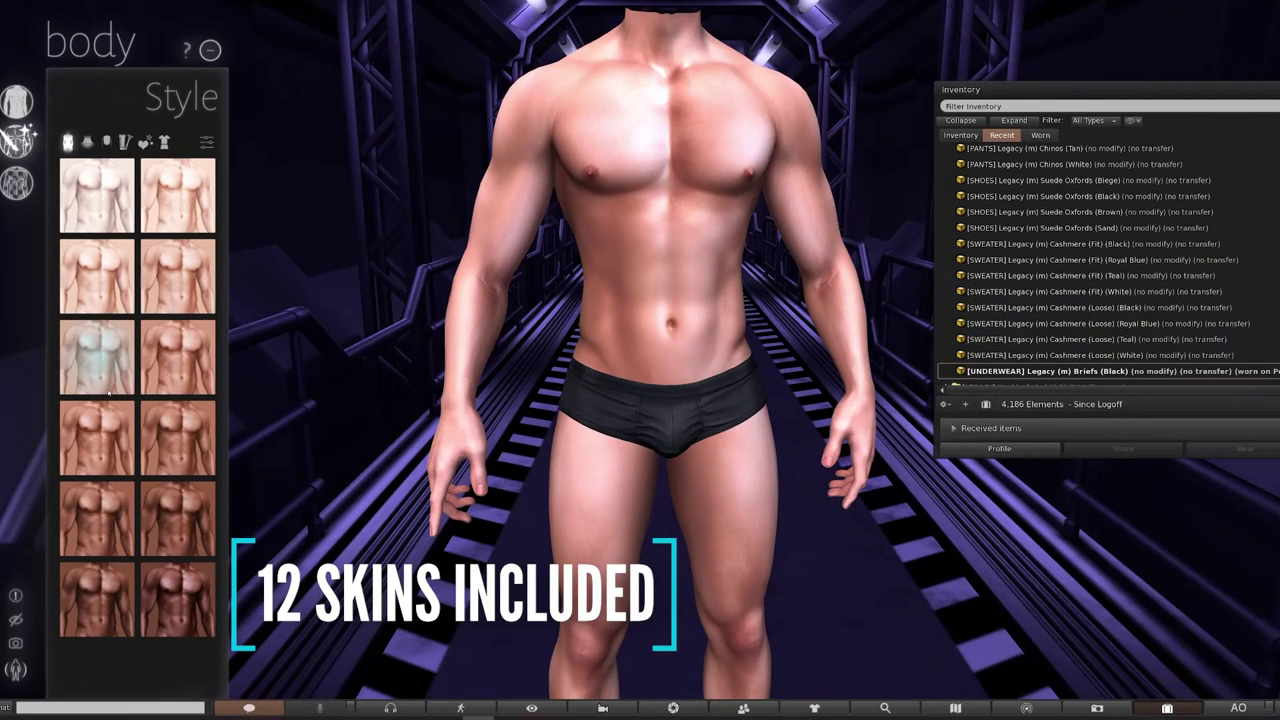
Step: Try five skin swatches on the body HUD Style page, ending on a deeper tan
left_click(108, 393)
left_click(178, 357)
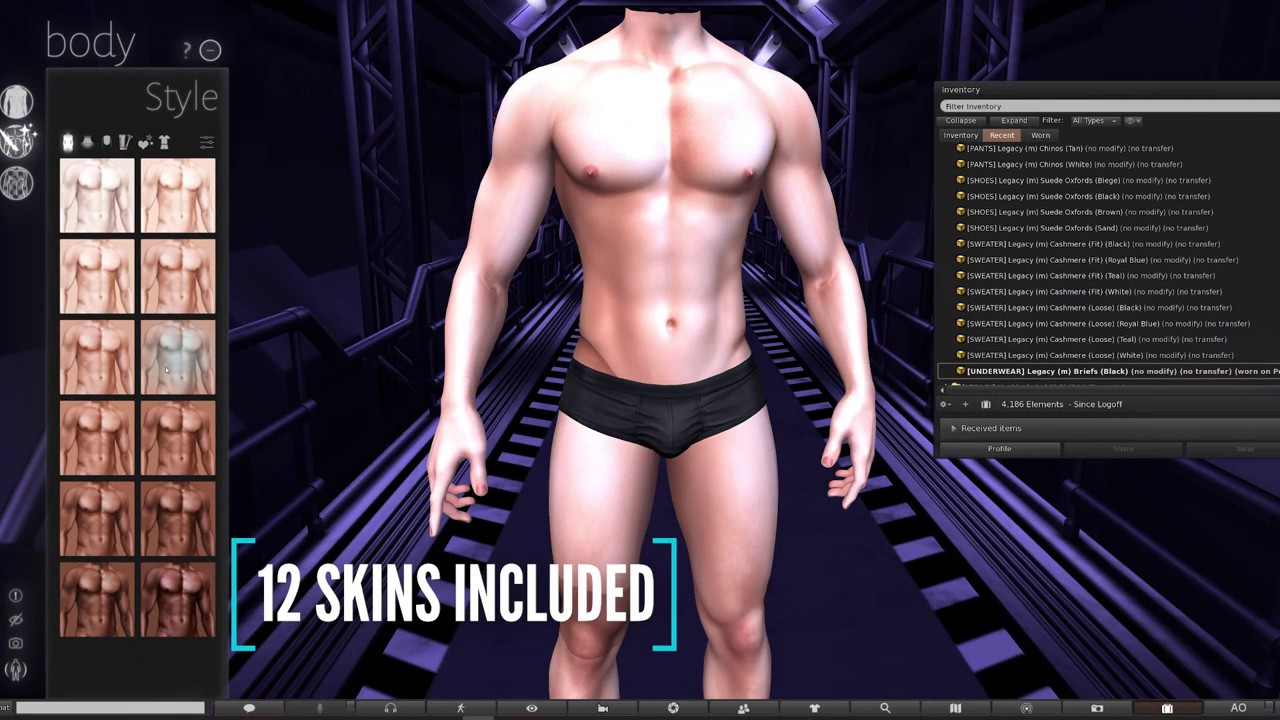
left_click(178, 445)
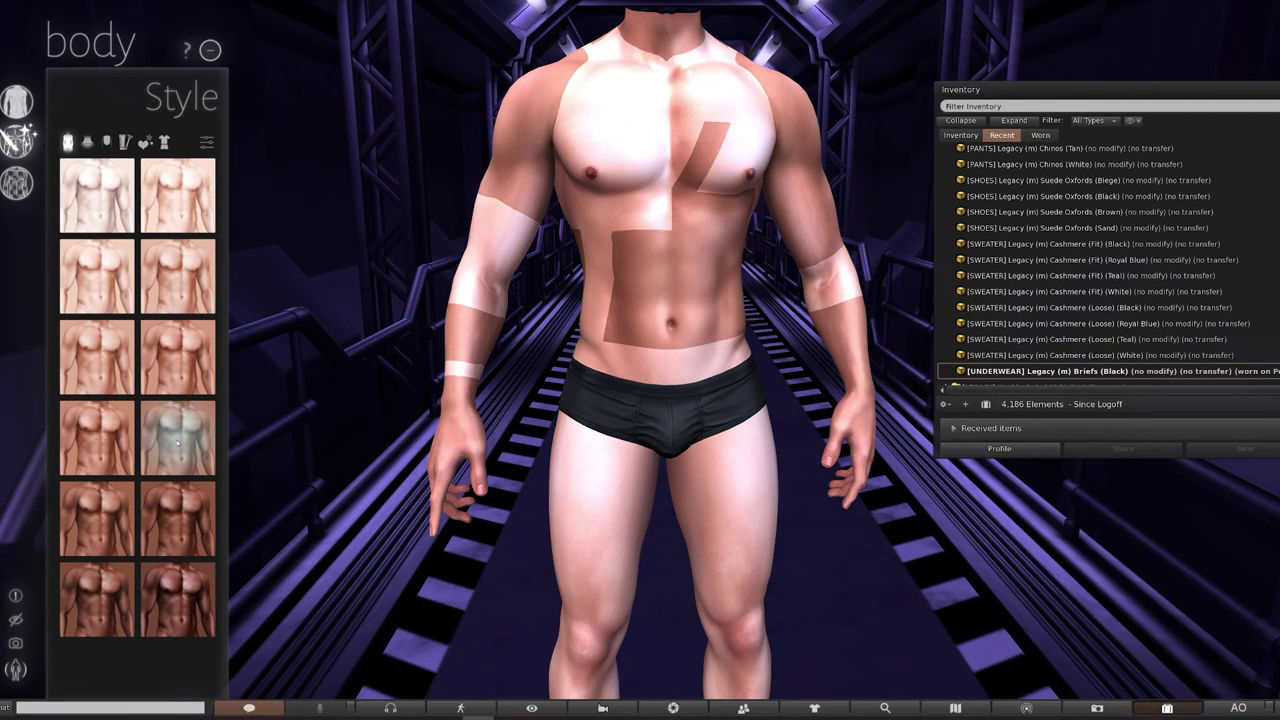
left_click(106, 540)
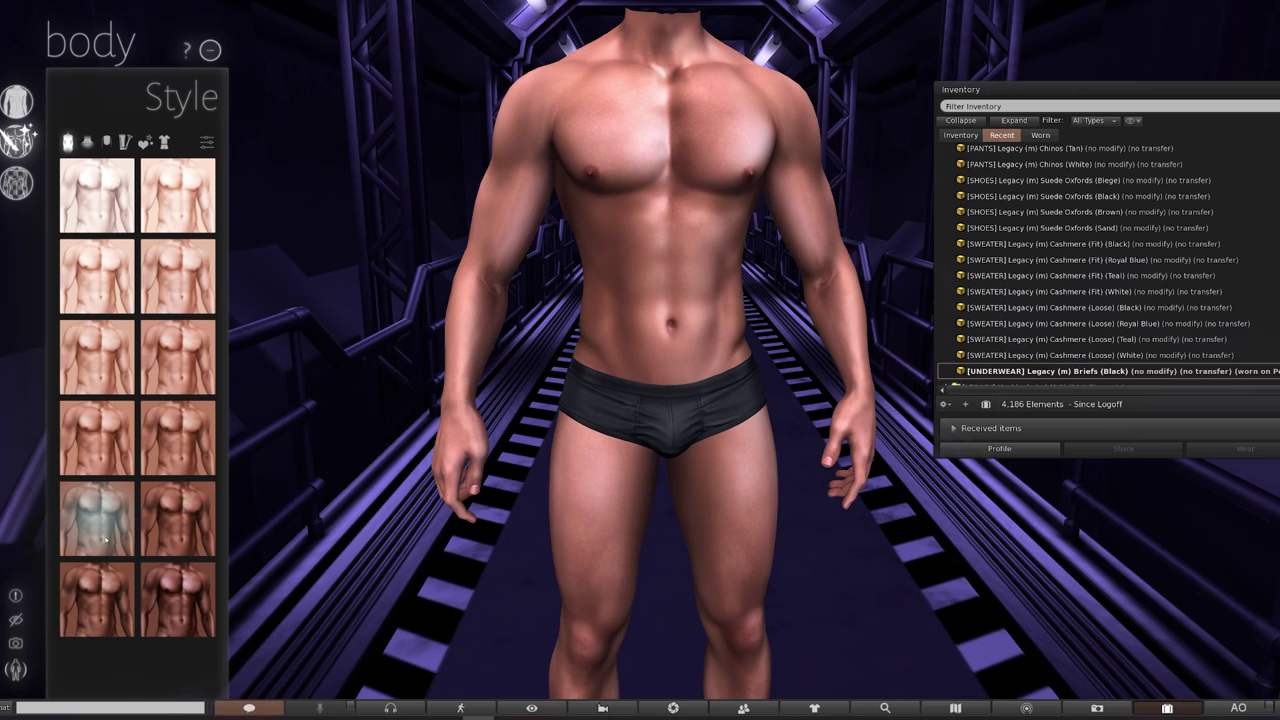
left_click(164, 603)
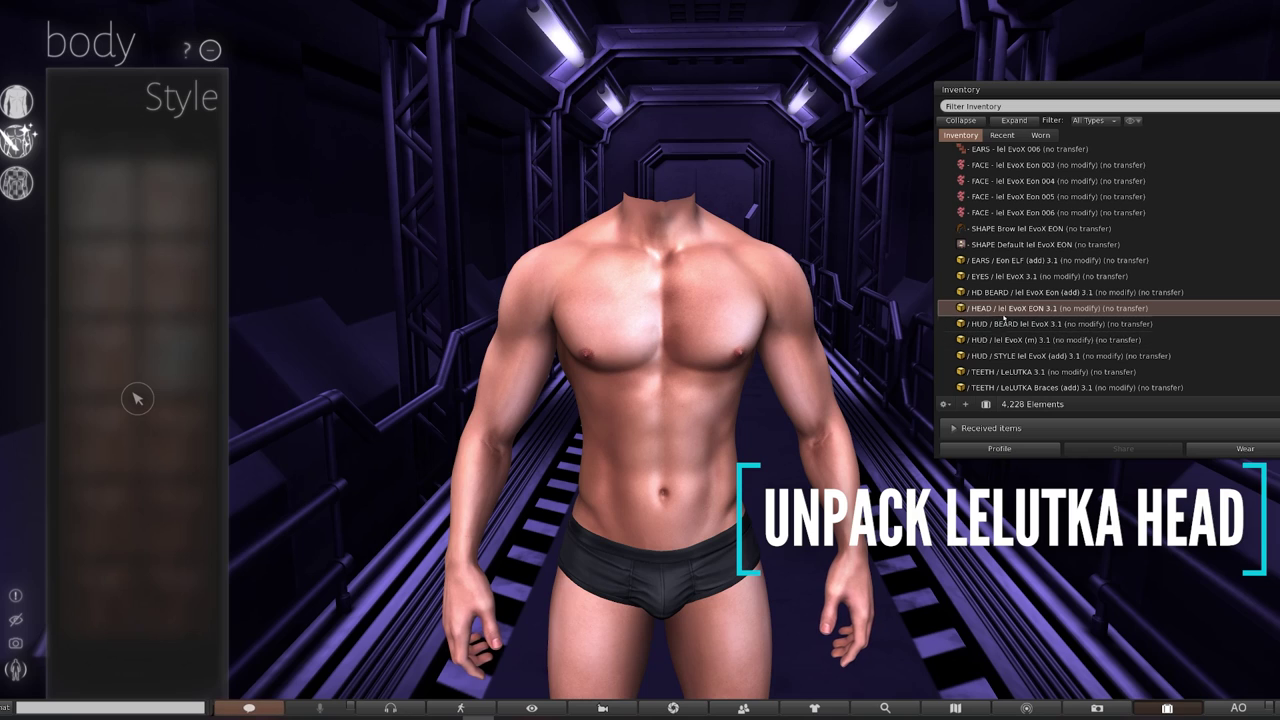
Step: Wear the lel EvoX EON 3.1 head, then add the EvoX 3.1 eyes and LeLUTKA 3.1 teeth
right_click(1017, 309)
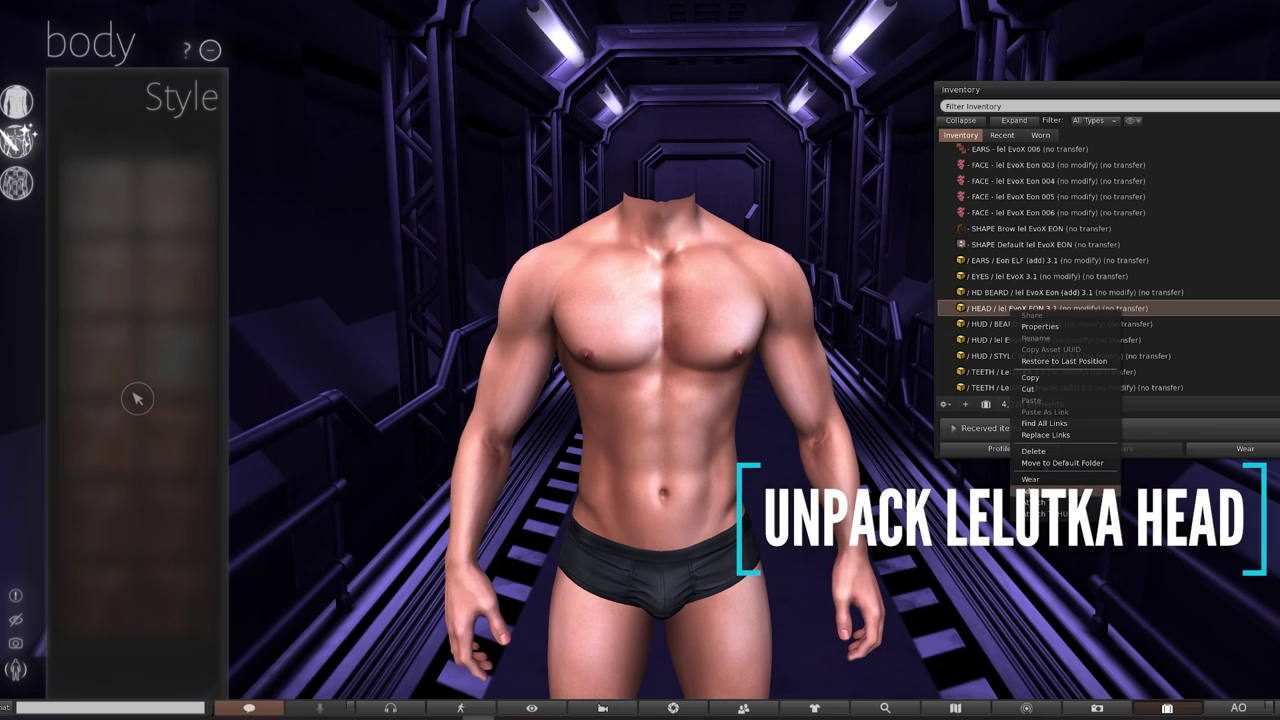
left_click(1031, 480)
right_click(1008, 280)
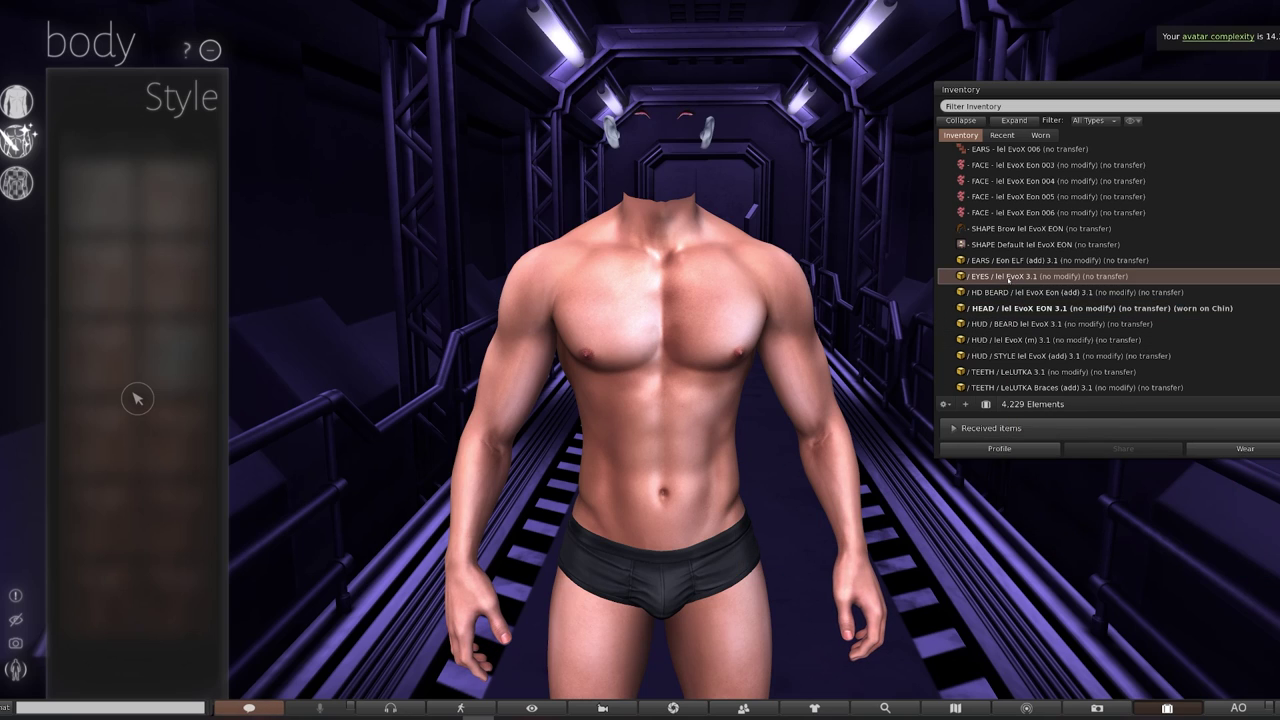
left_click(1044, 461)
scroll(1050, 354, "down", 3)
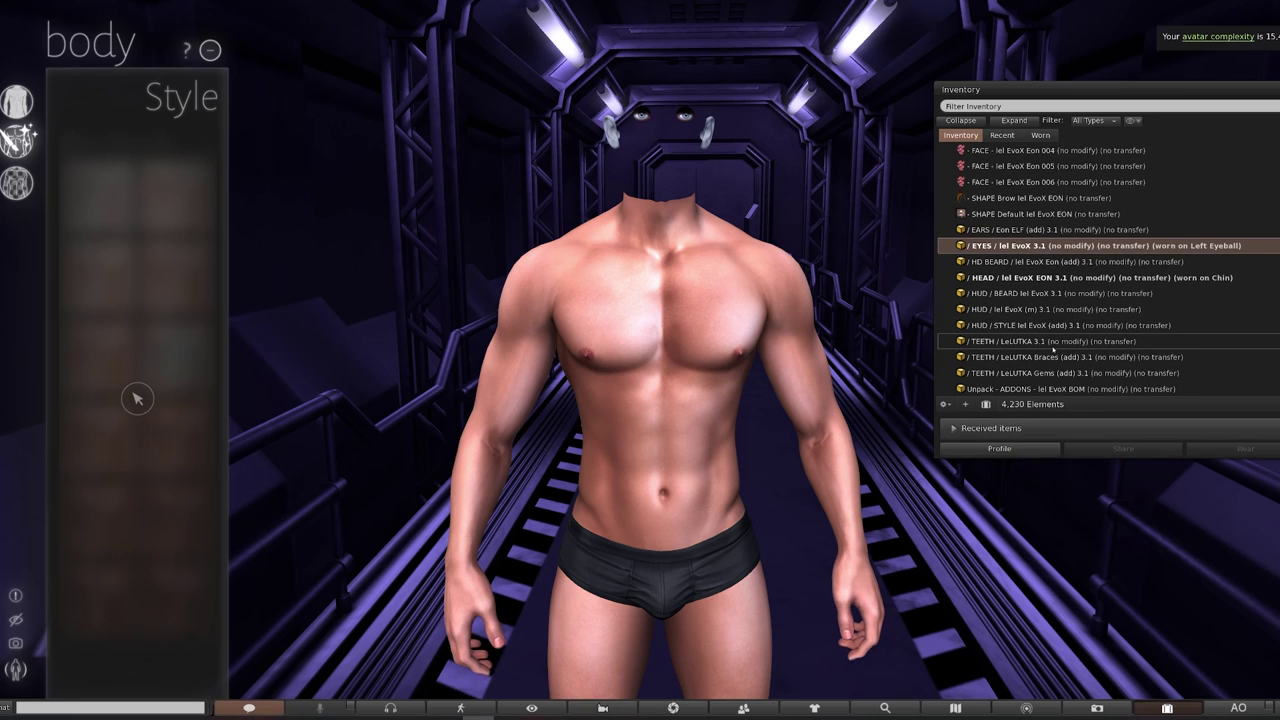
scroll(1050, 354, "down", 1)
left_click(1061, 300)
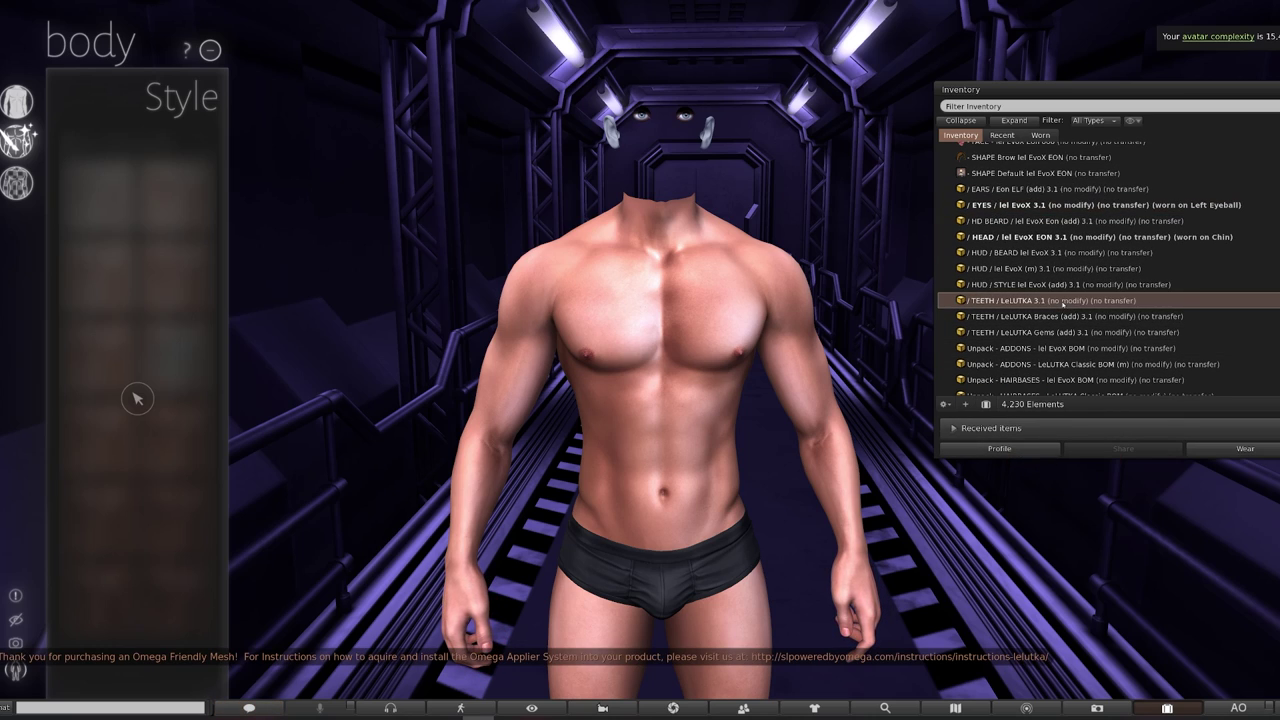
right_click(1061, 300)
left_click(1084, 484)
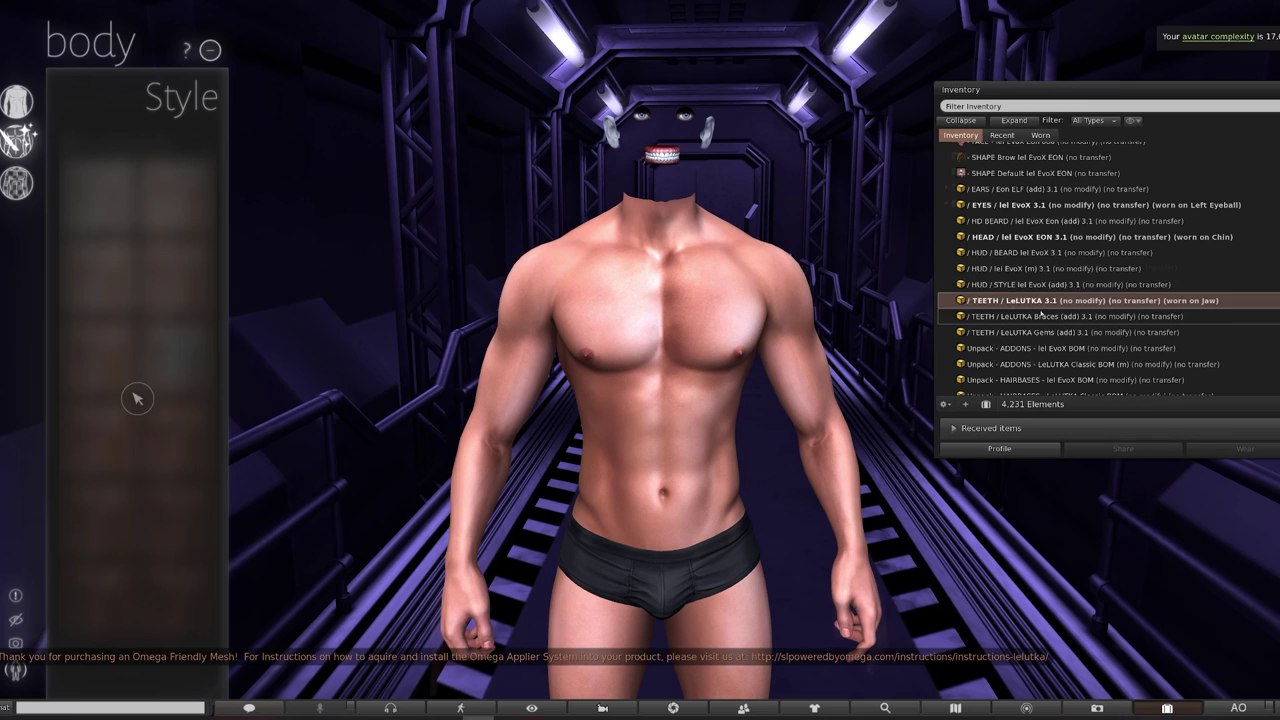
scroll(1041, 314, "up", 10)
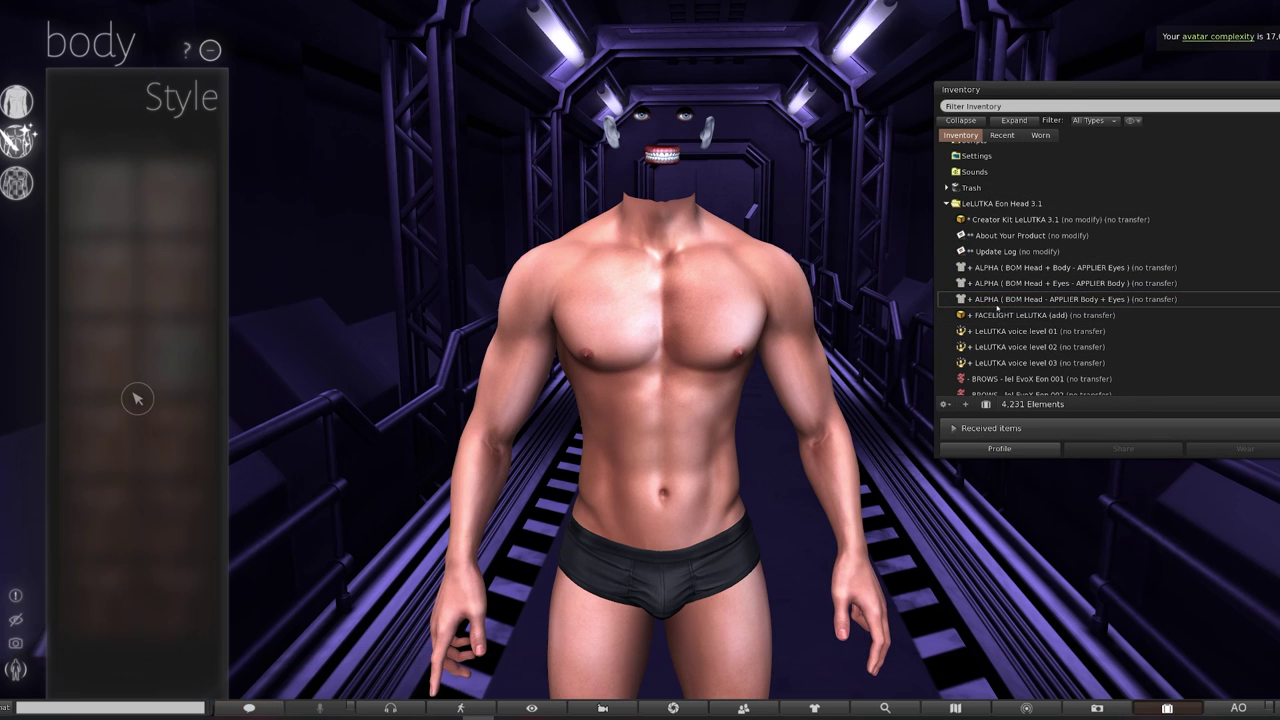
Step: Add the LeLutka BOM head and body alpha to the avatar
left_click(1026, 270)
right_click(1027, 270)
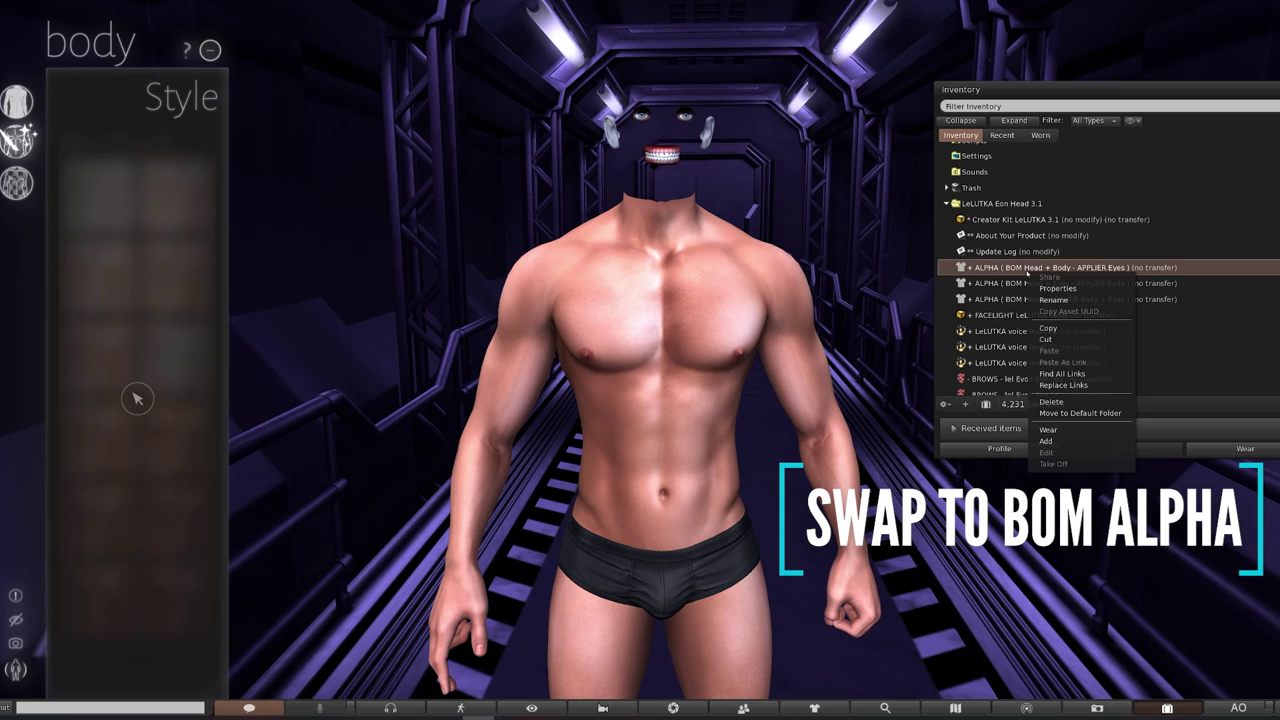
left_click(1054, 442)
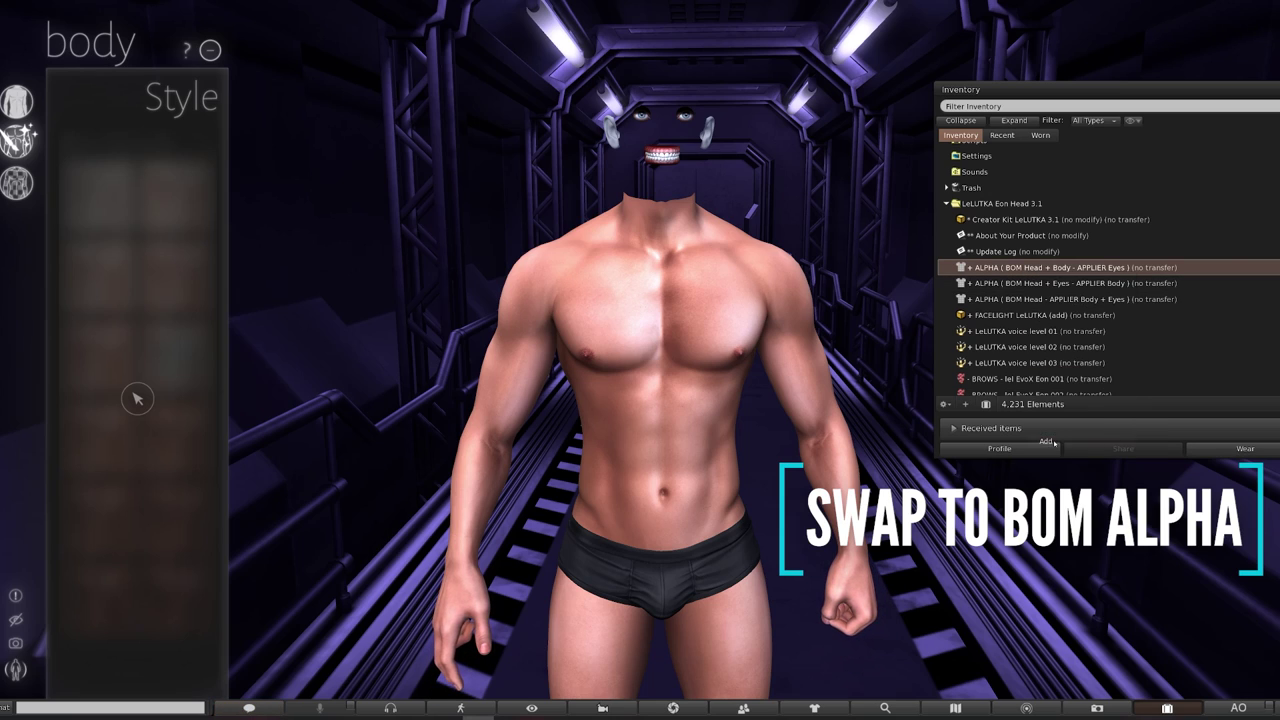
Step: Filter the Worn tab for 'eraser' and take off the Default Avatar Eraser
left_click(1040, 135)
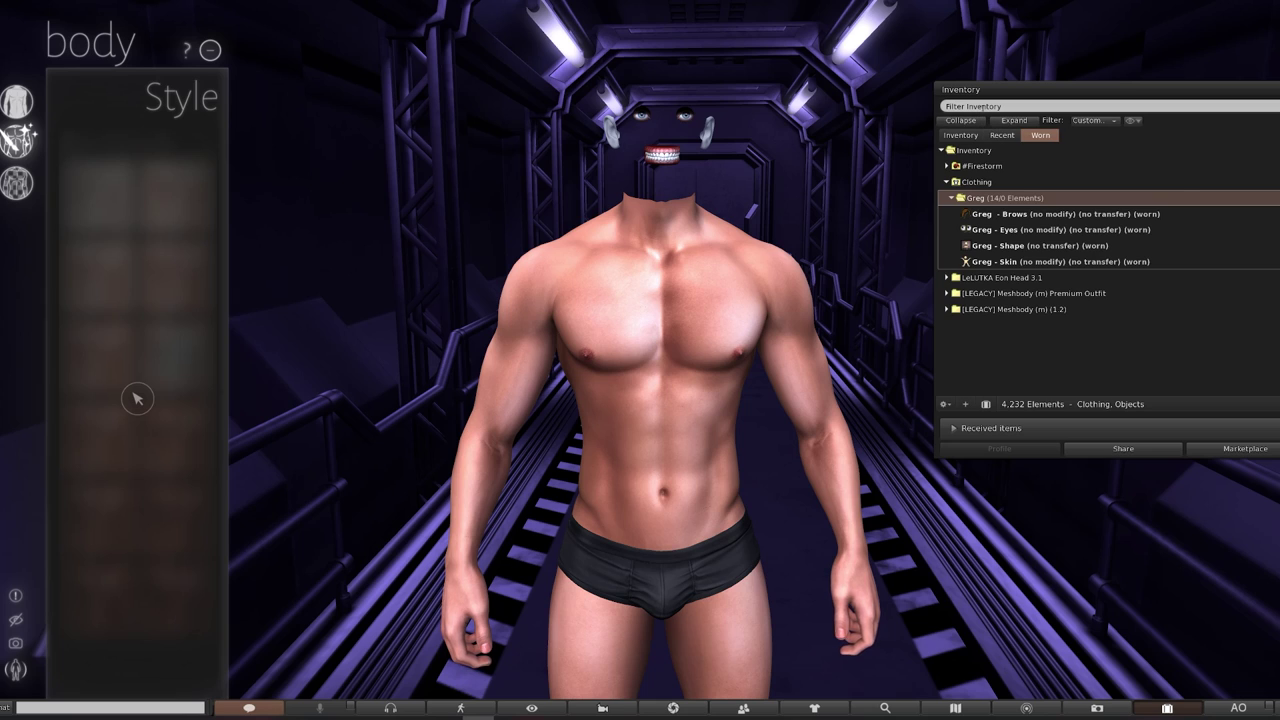
left_click(984, 106)
type("eraser")
left_click(1084, 182)
right_click(1084, 182)
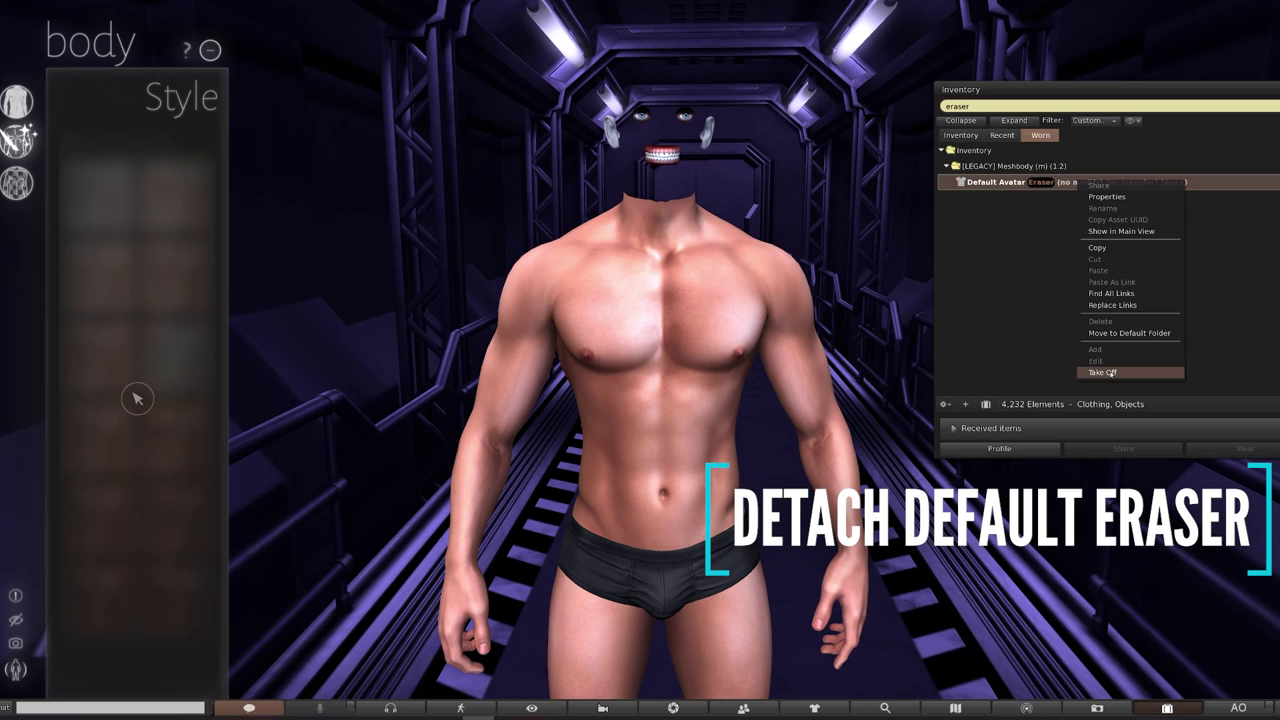
left_click(1110, 372)
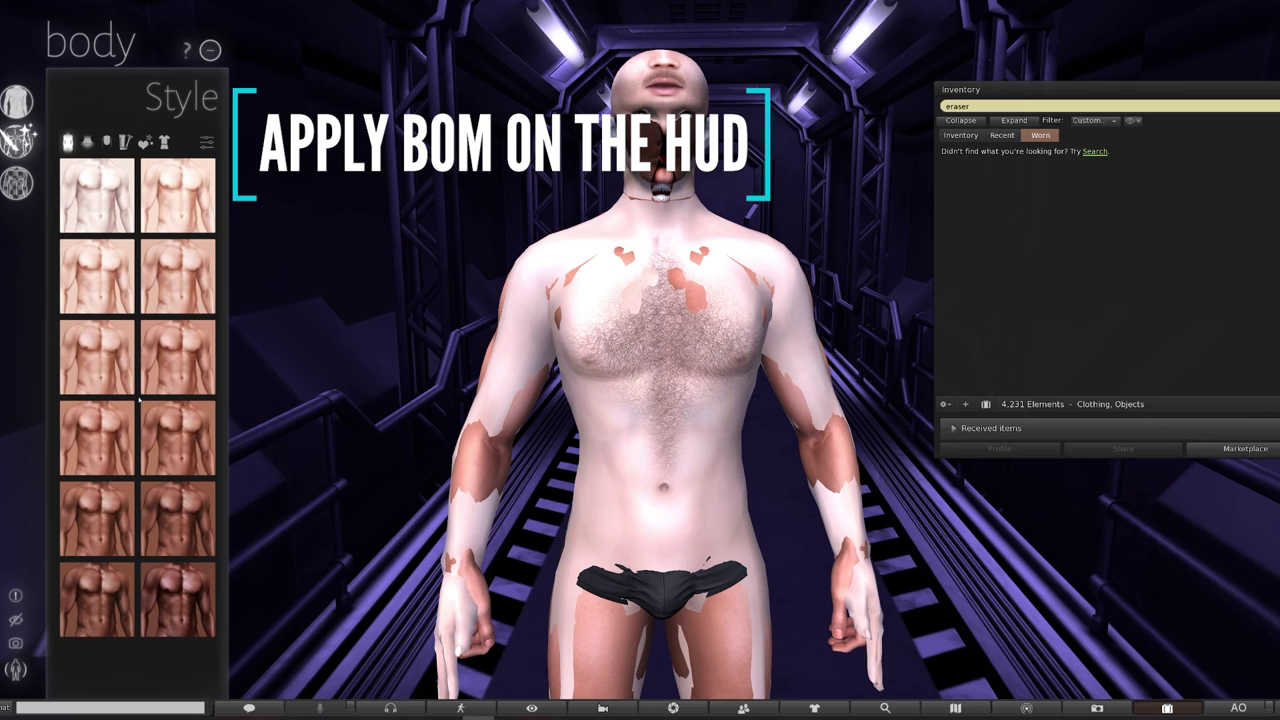
Step: Switch the Legacy body to Bakes on Mesh using the HUD's Apply BOM option
left_click(205, 143)
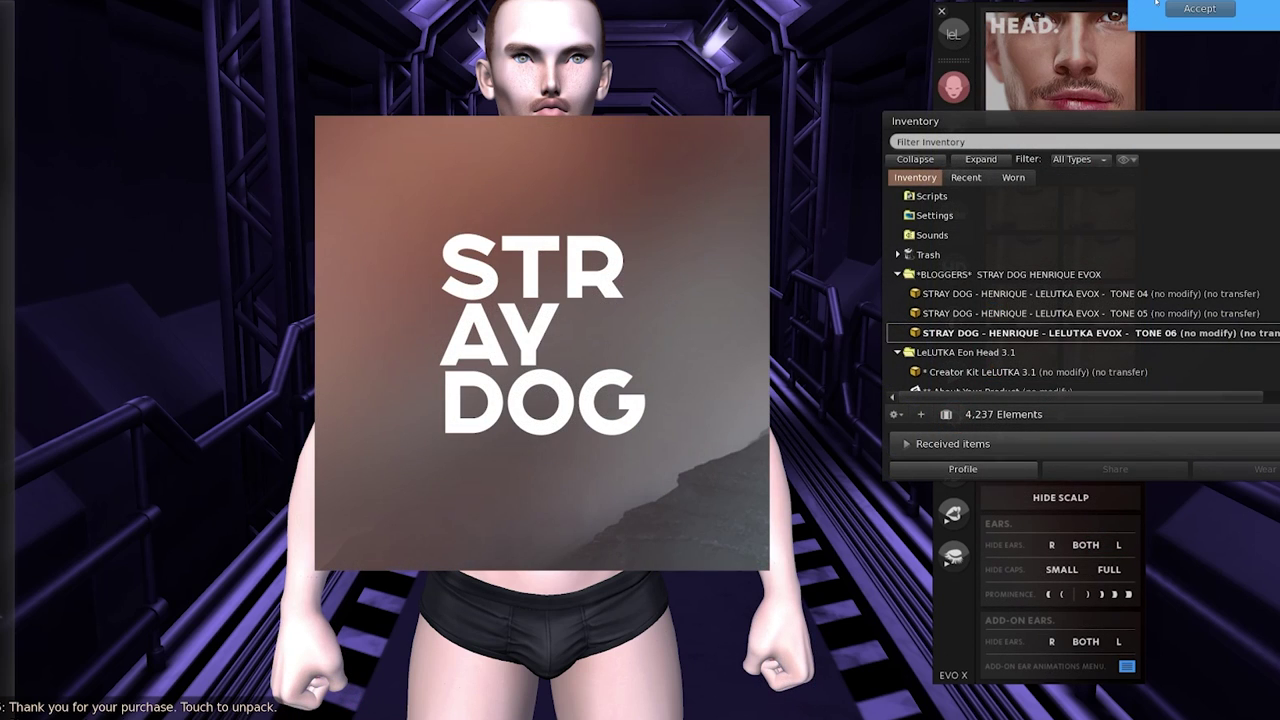
Step: Accept the Stray Dog Henrique delivery and wear the HENRI LELUTKA TONE 06 FRECKLES skin
left_click(1185, 8)
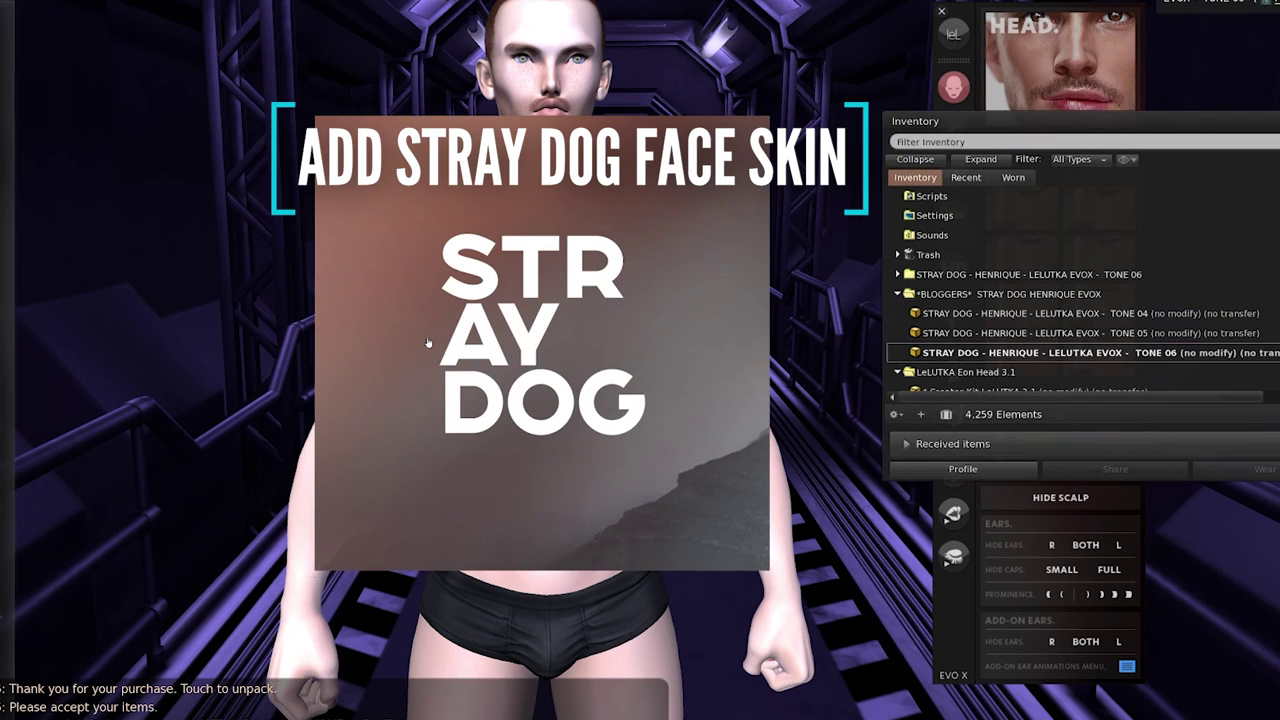
double_click(1020, 274)
scroll(1022, 305, "down", 2)
scroll(1020, 318, "down", 7)
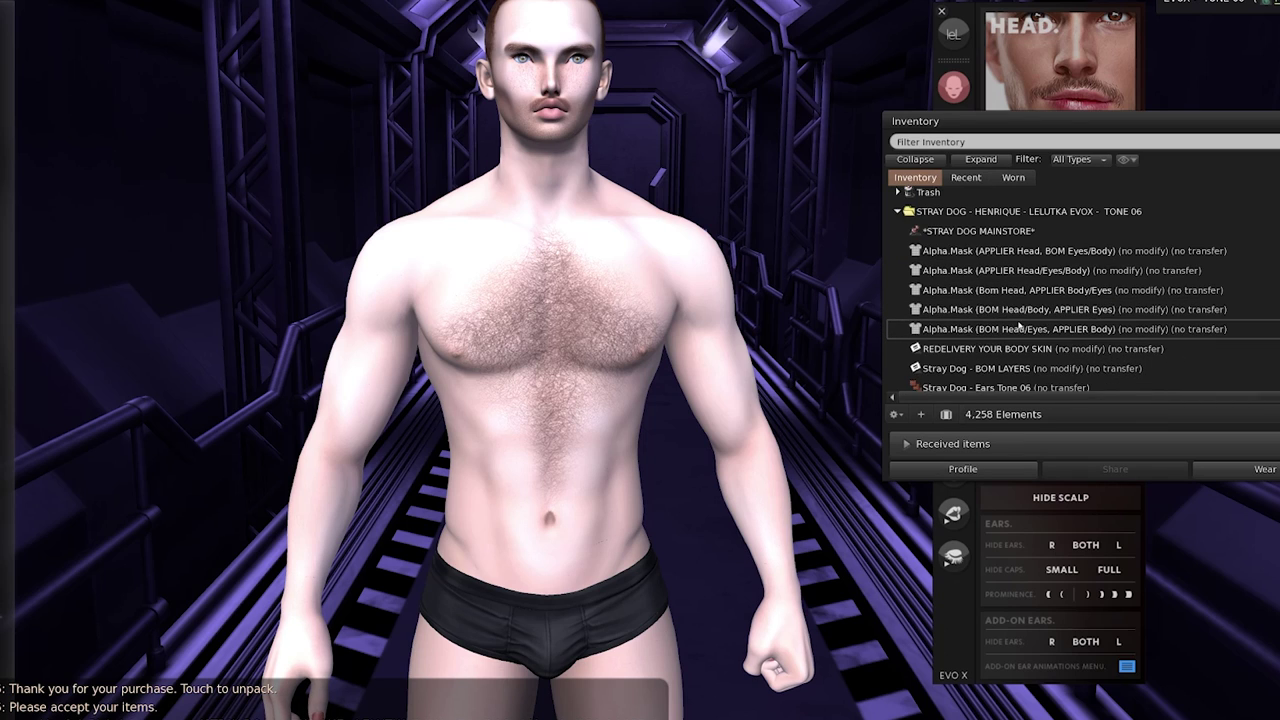
scroll(1018, 322, "down", 6)
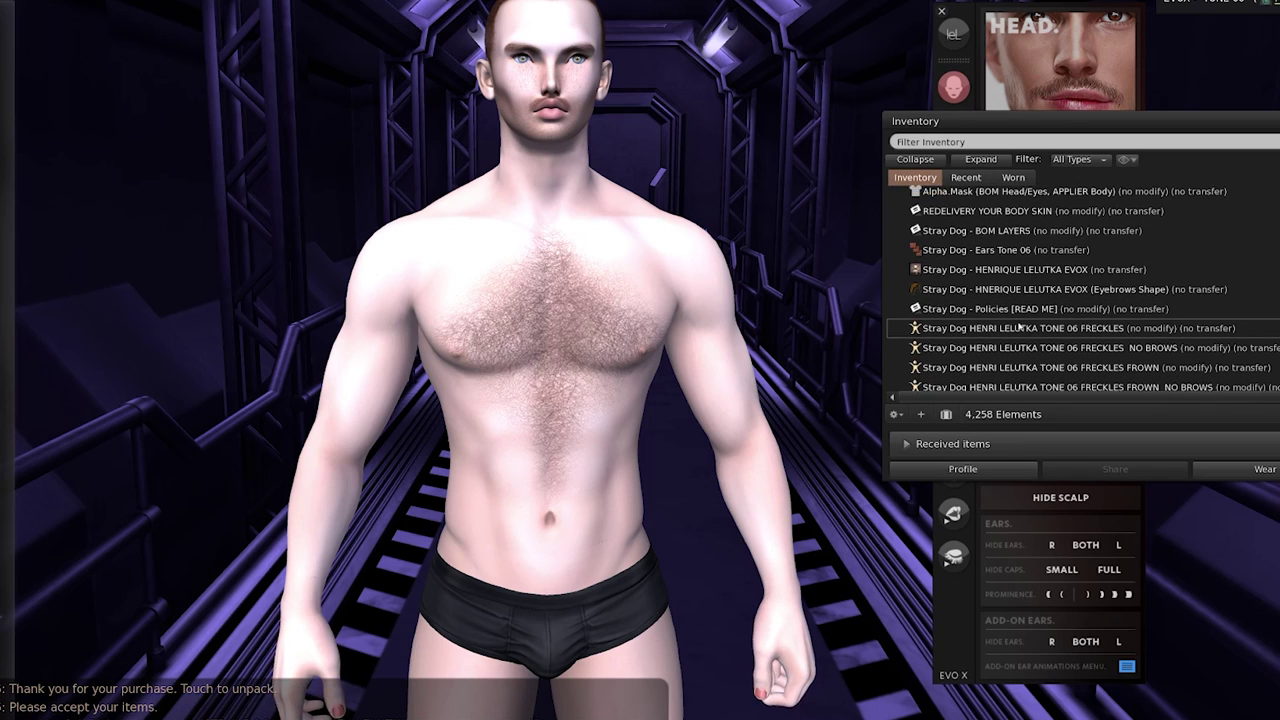
scroll(1018, 328, "down", 1)
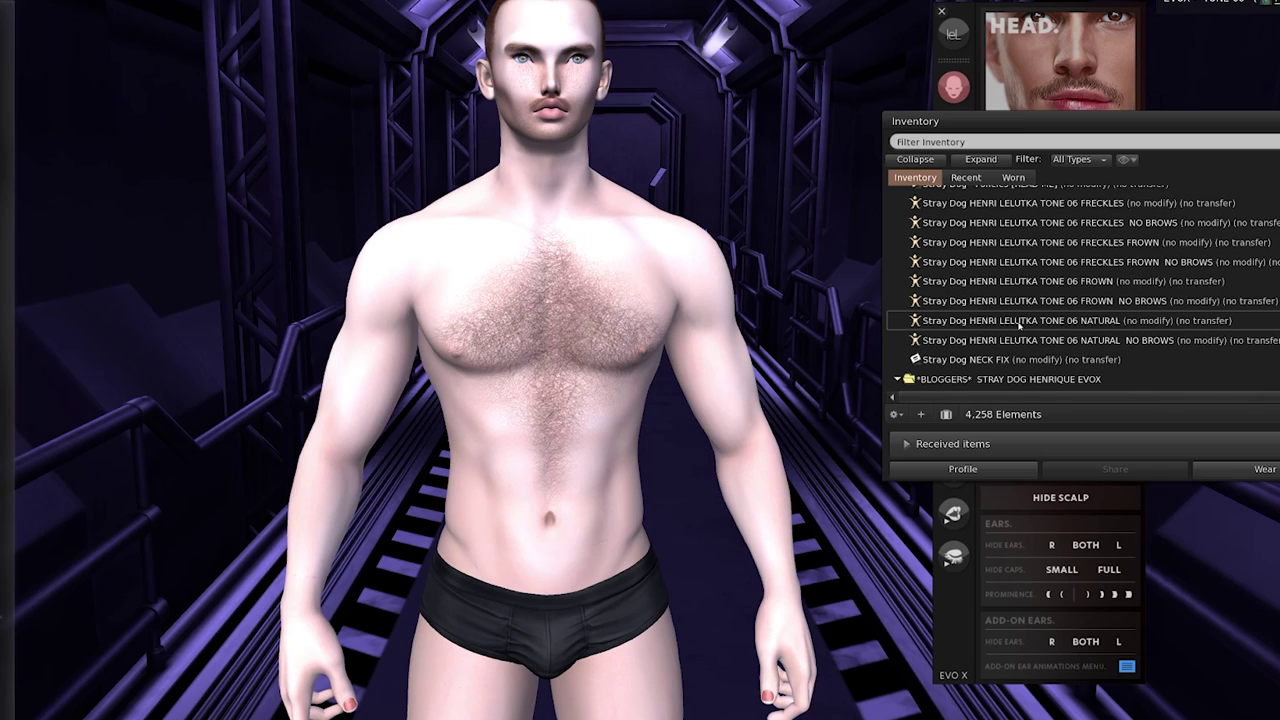
right_click(1048, 206)
left_click(1073, 403)
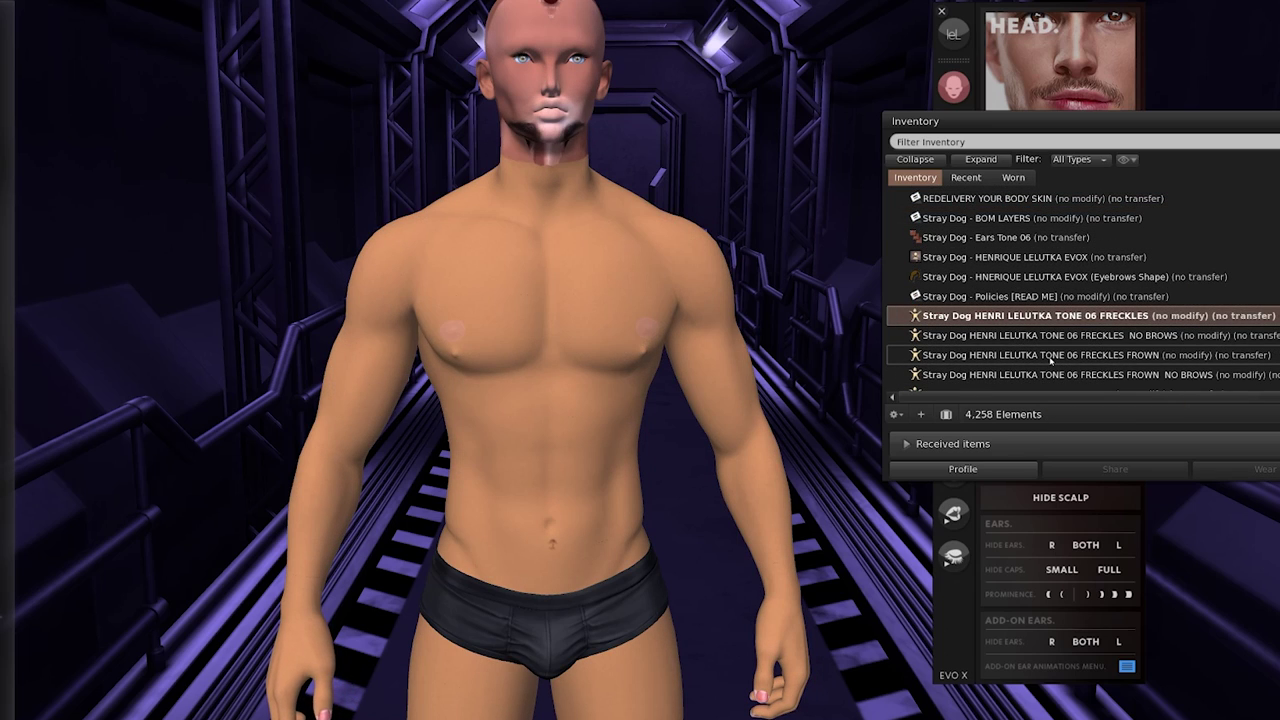
Step: Add the Stray Dog Ears Tone 06 and switch the LeLutka head HUD to EVO X
left_click(1028, 240)
right_click(1028, 240)
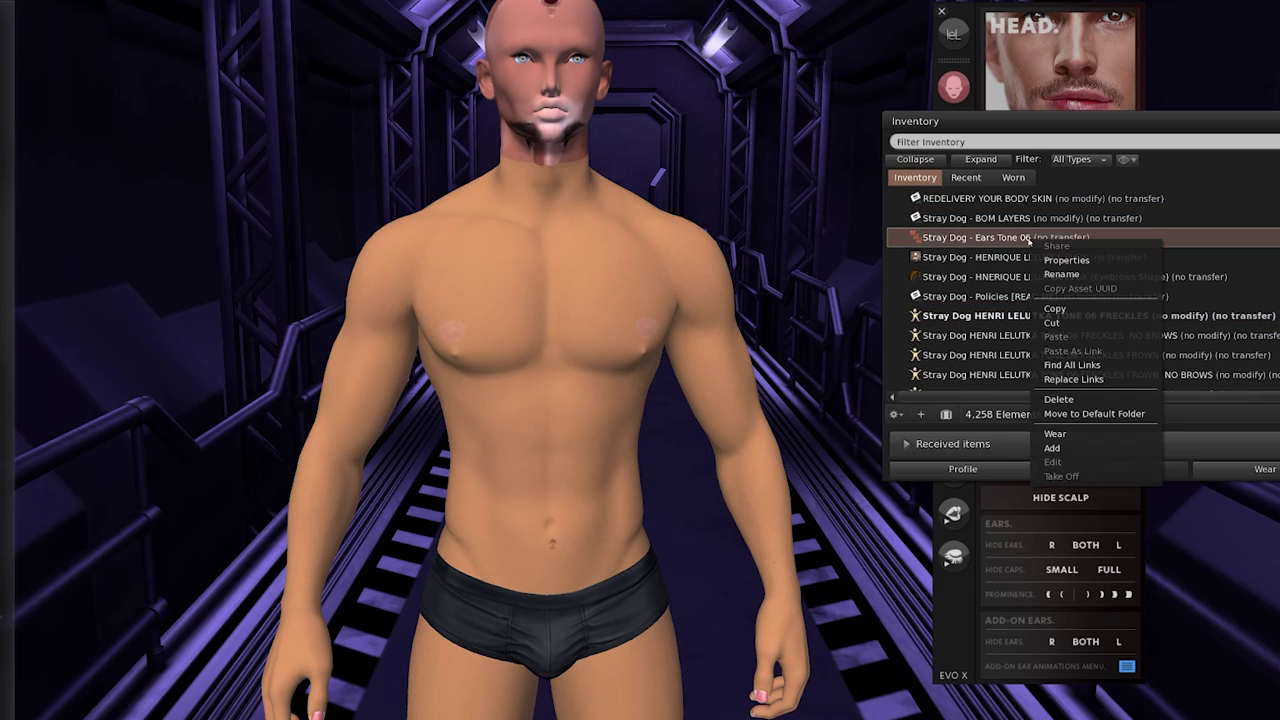
left_click(1080, 450)
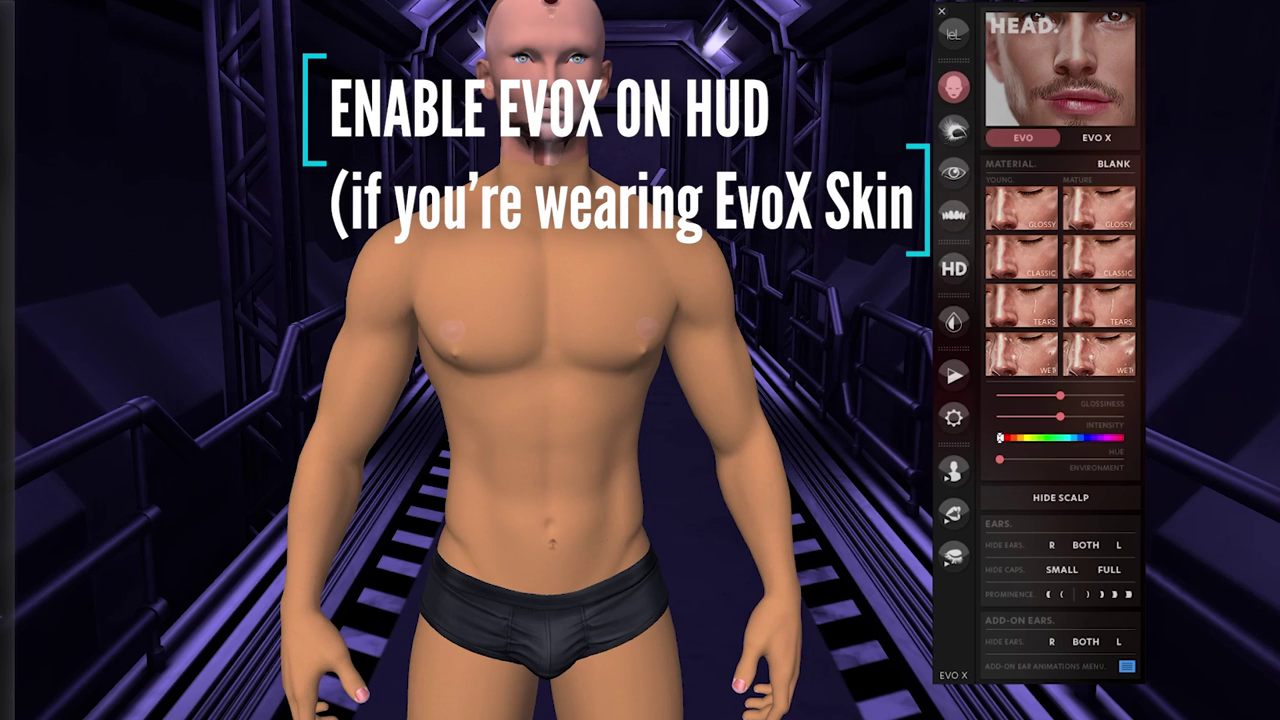
left_click(1098, 140)
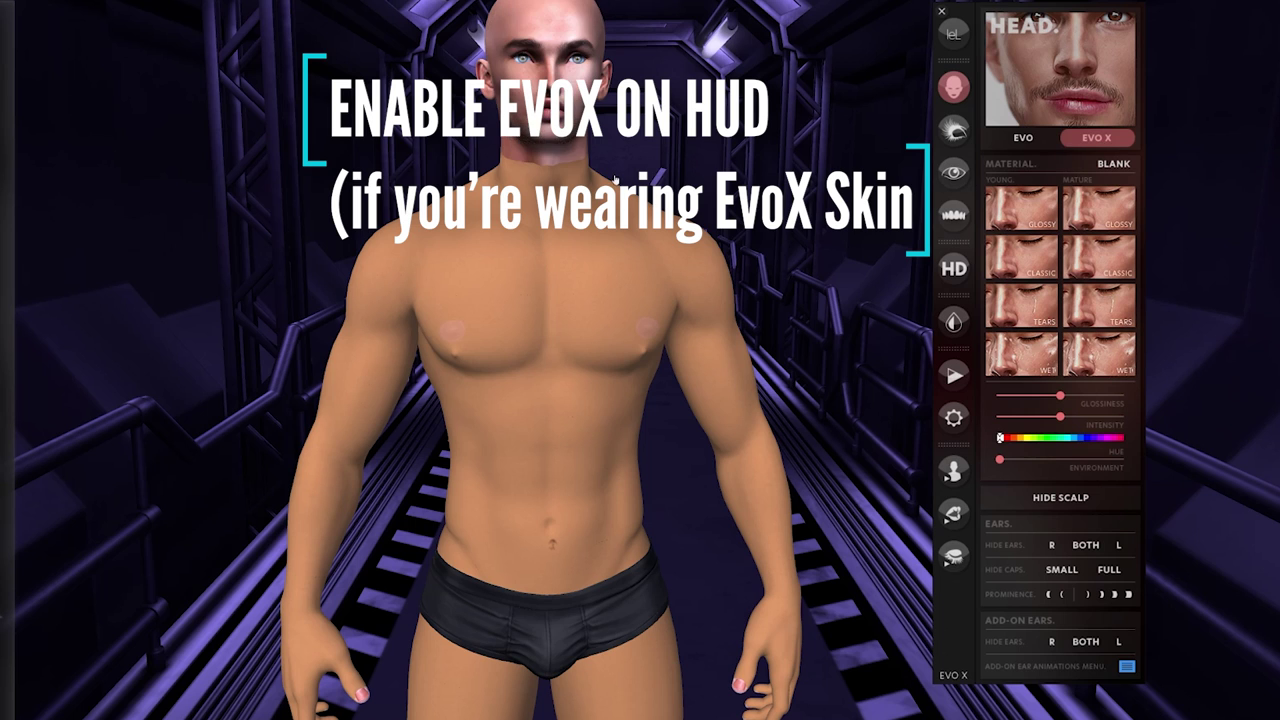
scroll(544, 131, "up", 5)
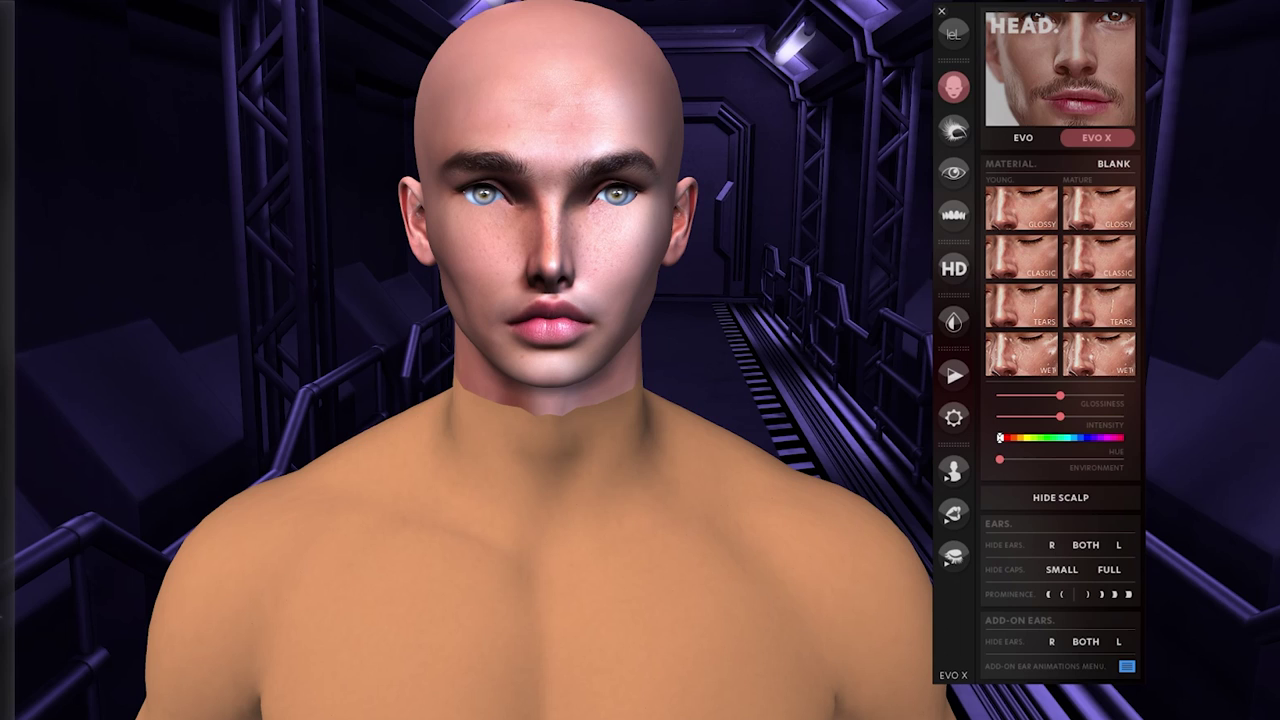
Step: Wear the Stray Dog - HENRIQUE LELUTKA EVOX shape from the inventory
key("ctrl+i")
right_click(1016, 331)
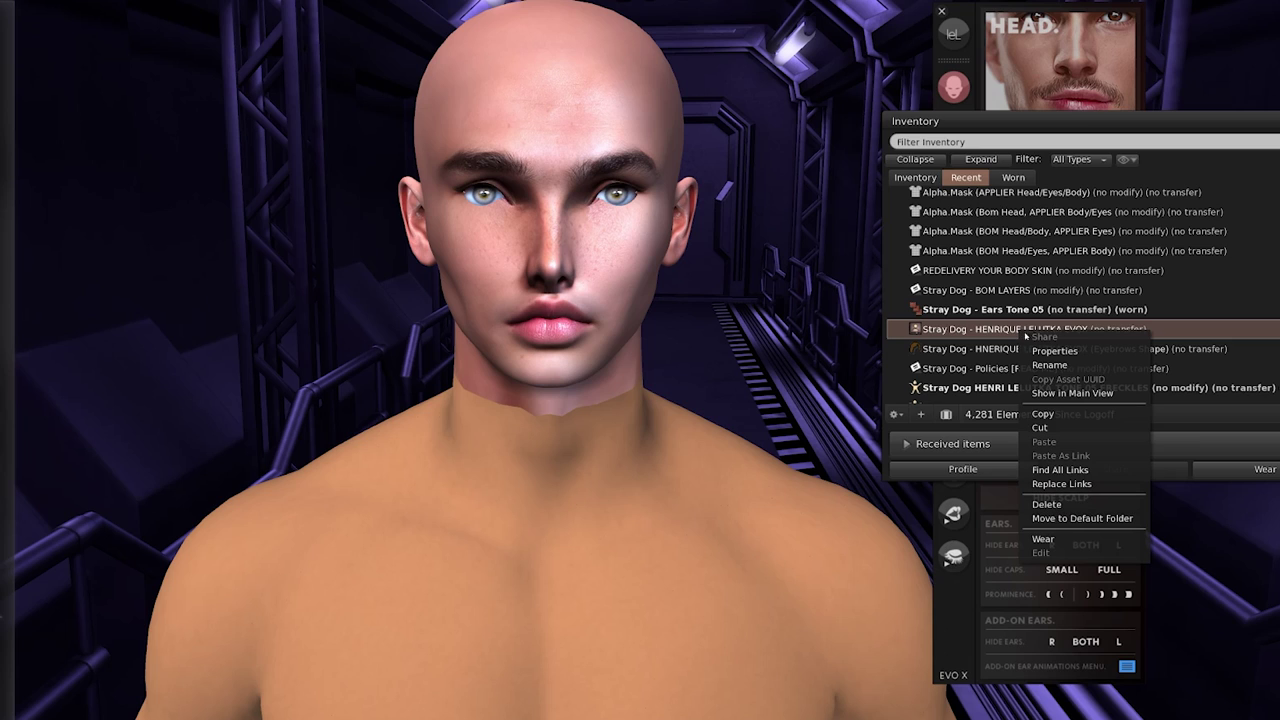
left_click(1043, 539)
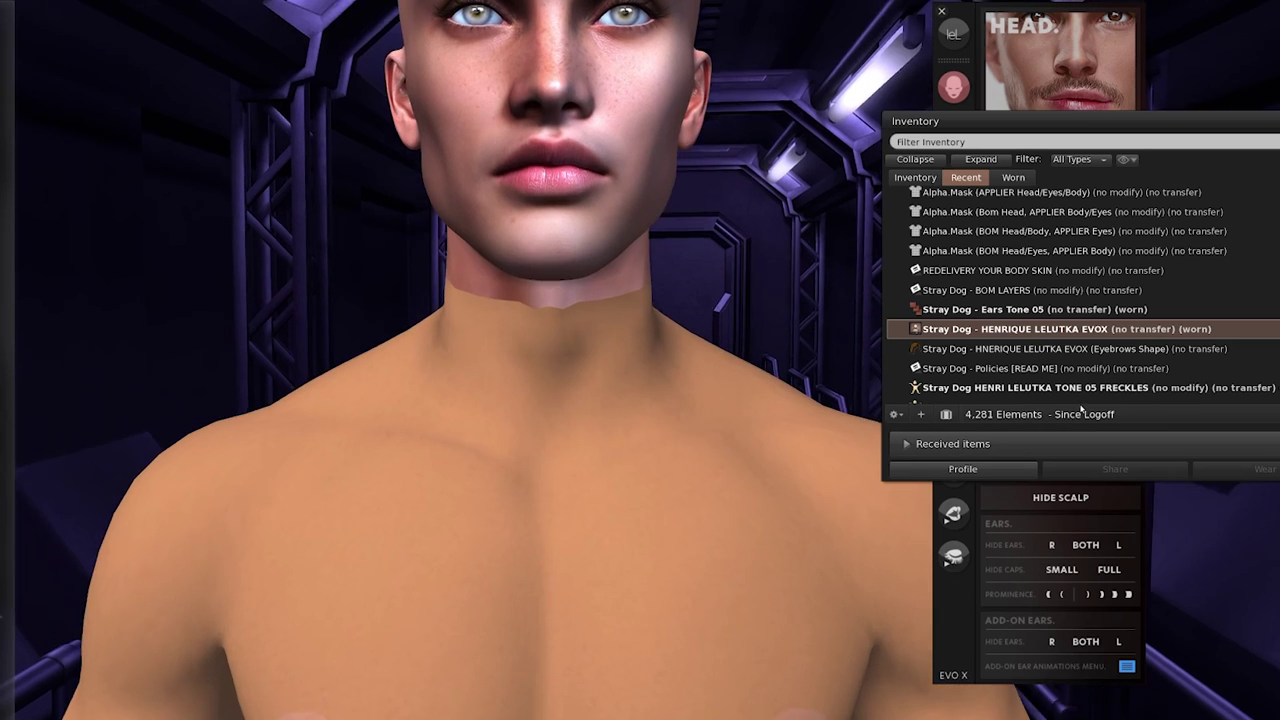
Step: Wear the matching Henrique Eyebrows Shape for fuller brows
left_click(1062, 349)
right_click(1062, 349)
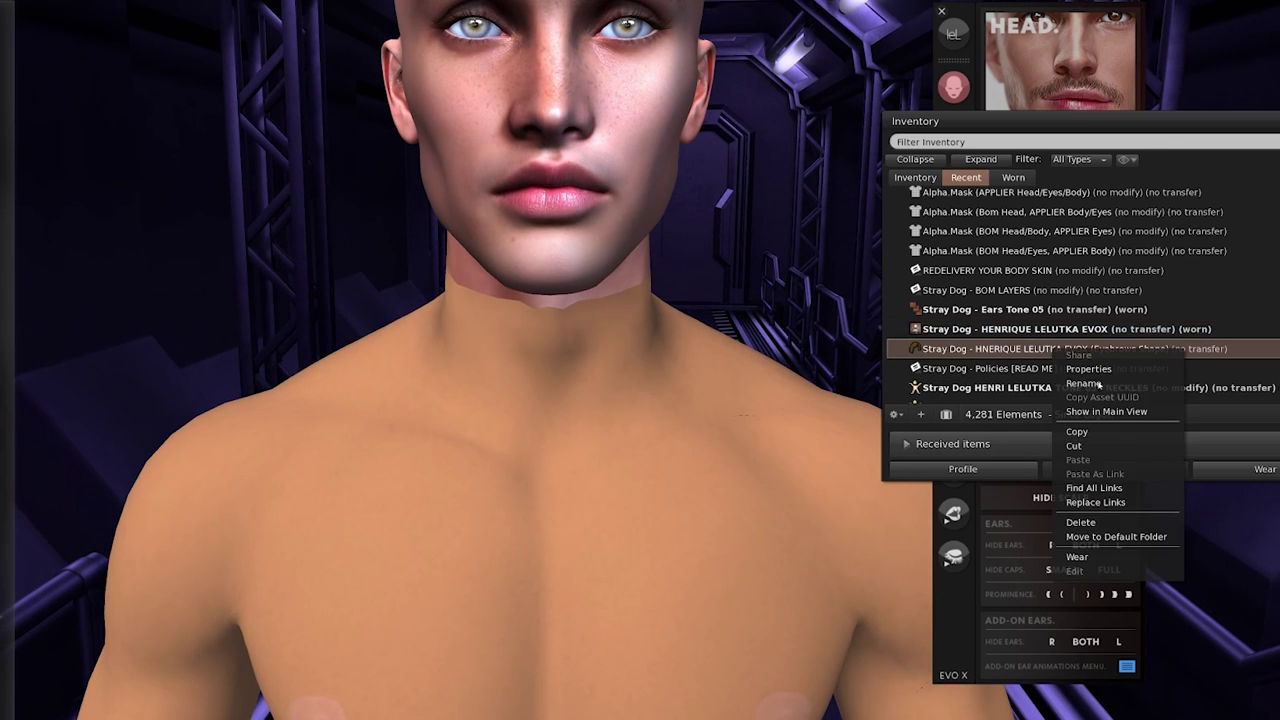
left_click(1085, 557)
left_click(594, 168, "alt")
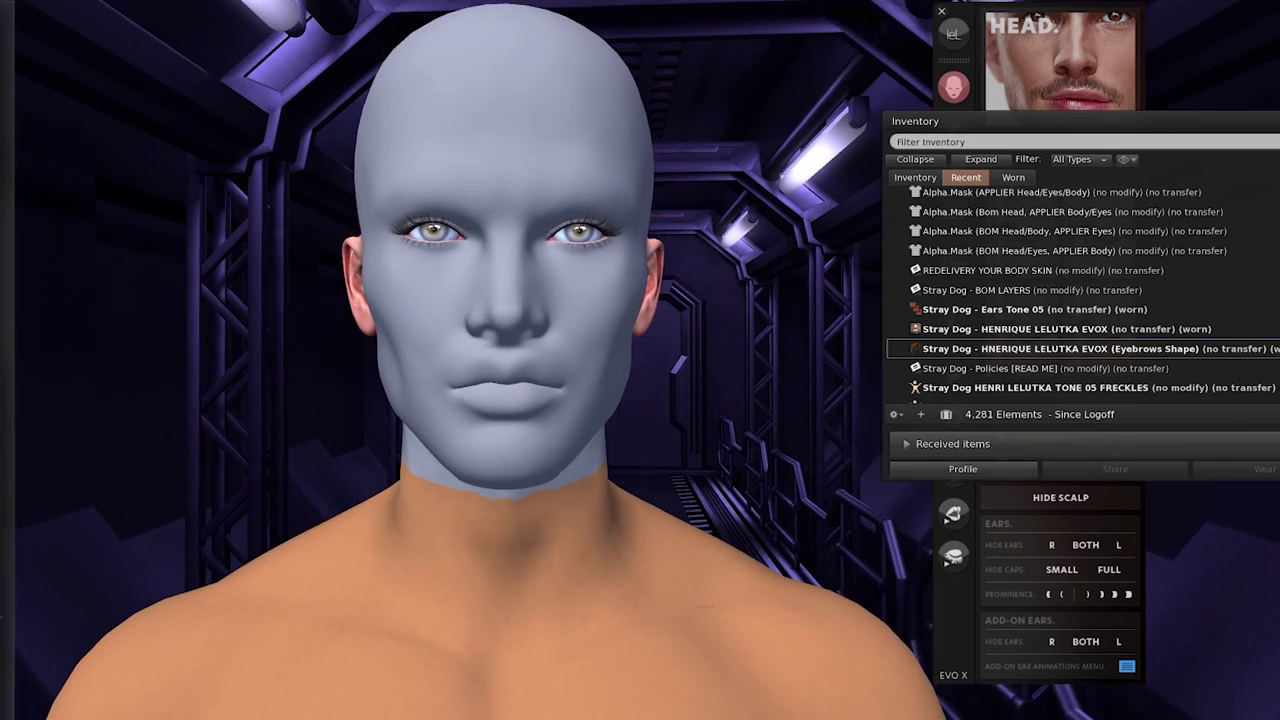
scroll(594, 168, "up", 2)
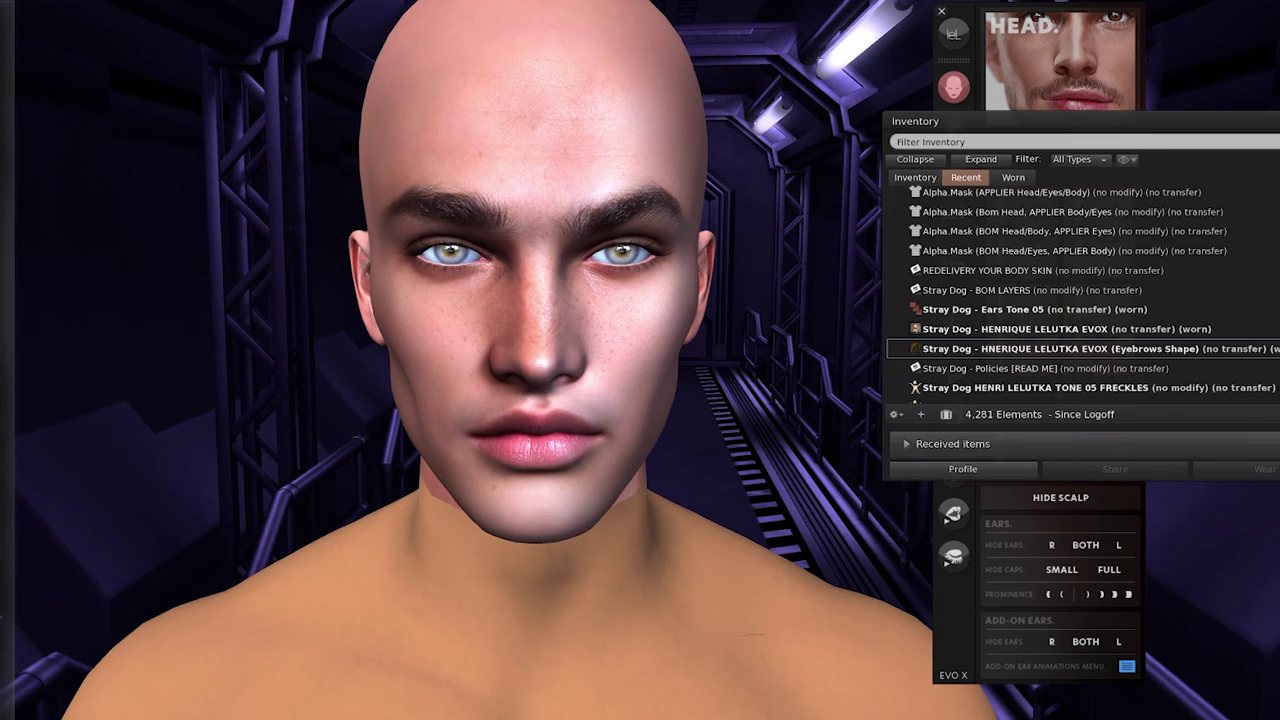
Step: Filter inventory for 'facial', try on facial hair Option 2, then take it off
type("facial")
right_click(1158, 230)
left_click(1183, 449)
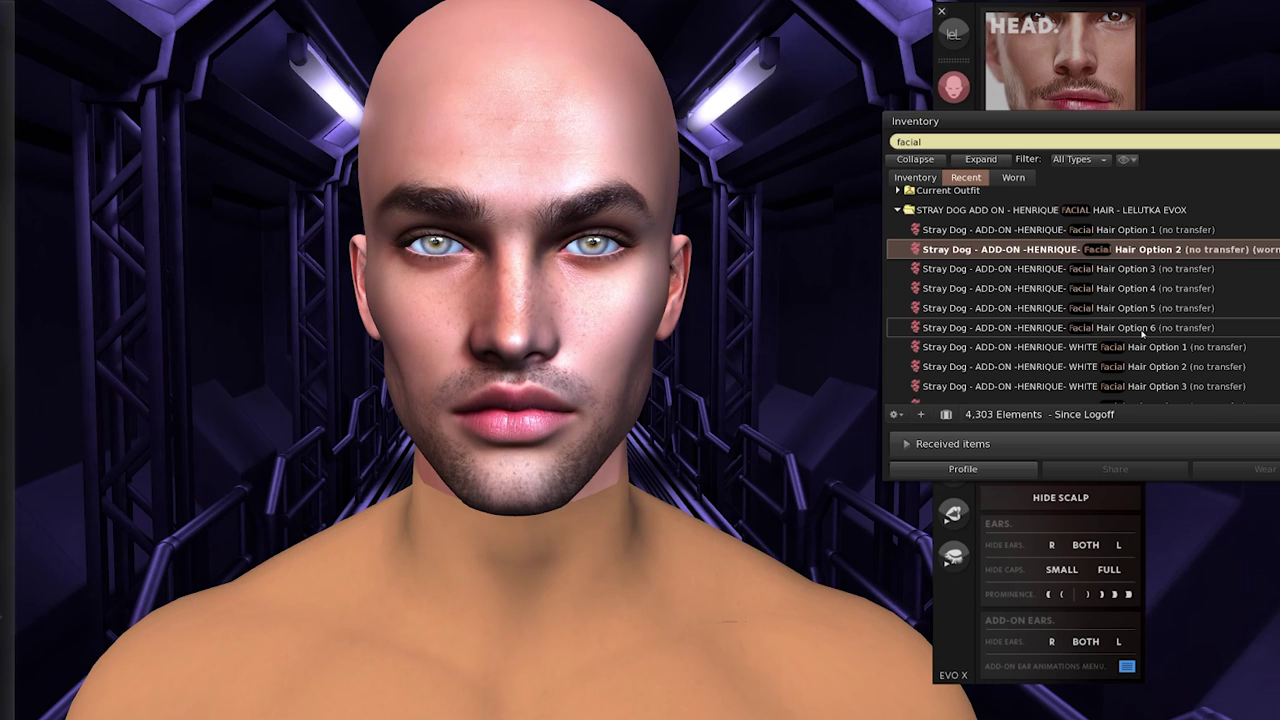
right_click(1114, 250)
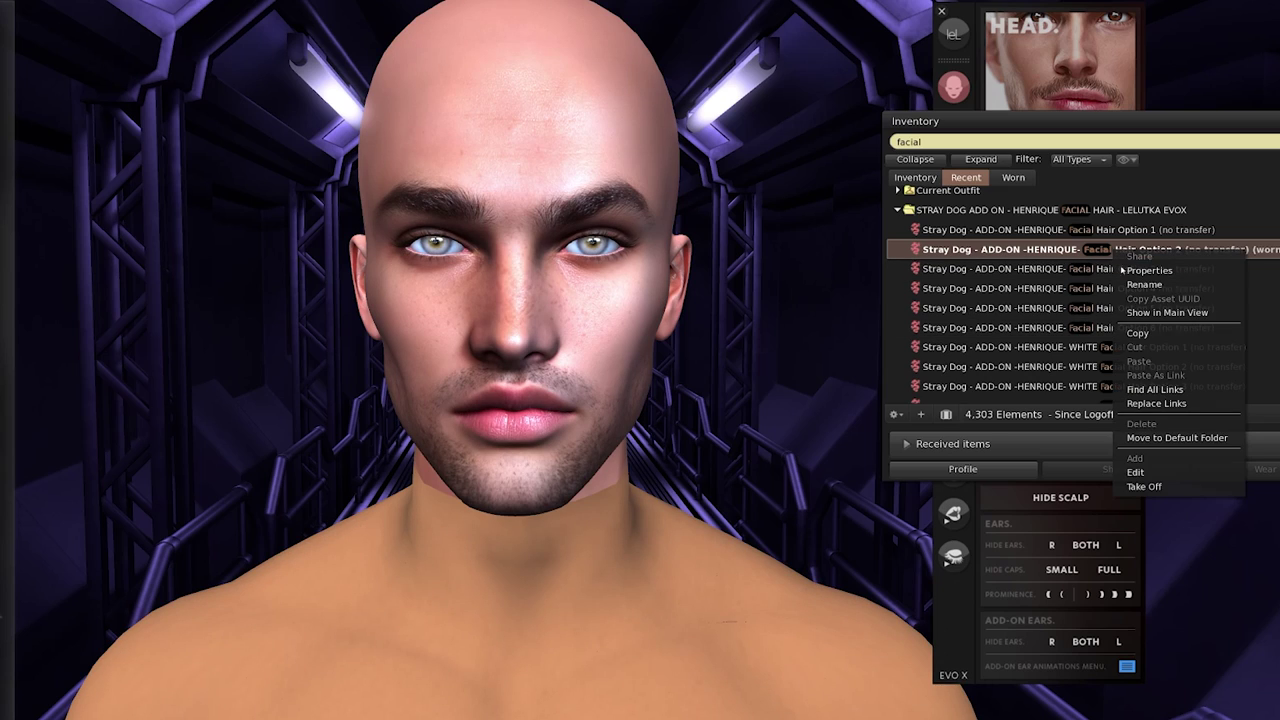
left_click(1125, 476)
Step: Add WHITE Facial Hair Option 1 and open it in the tattoo editor
right_click(1096, 327)
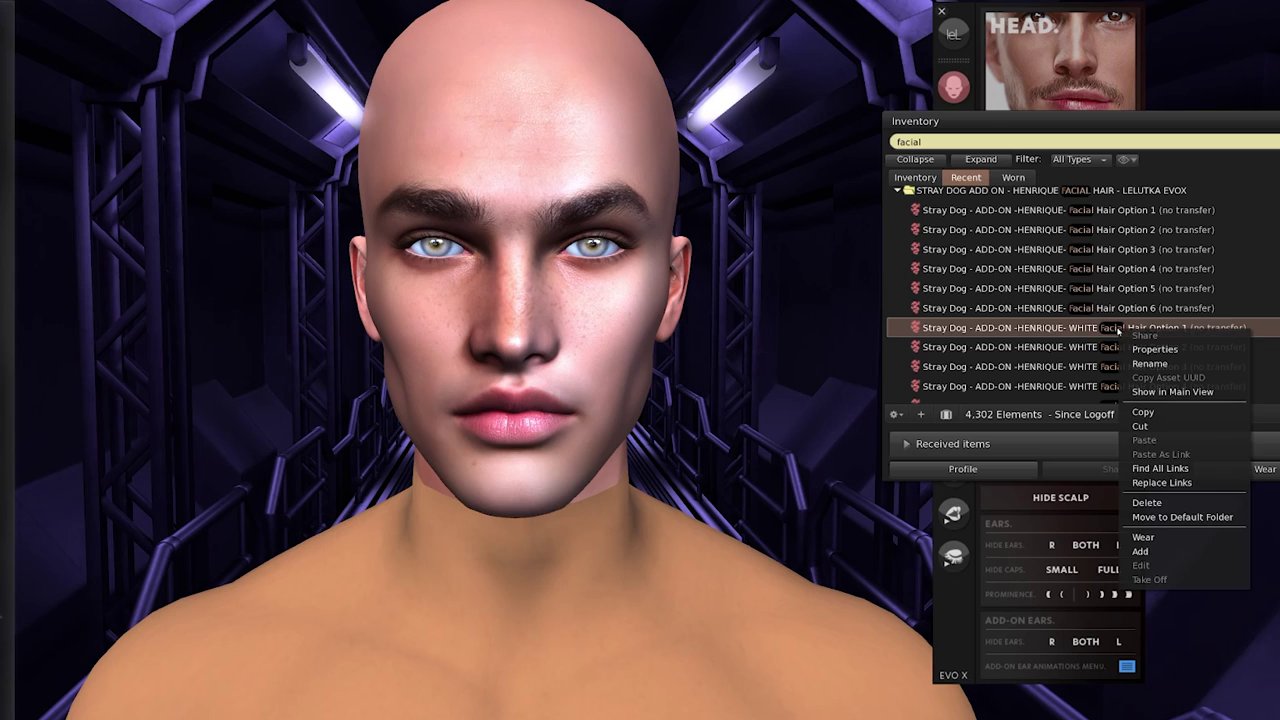
left_click(1160, 552)
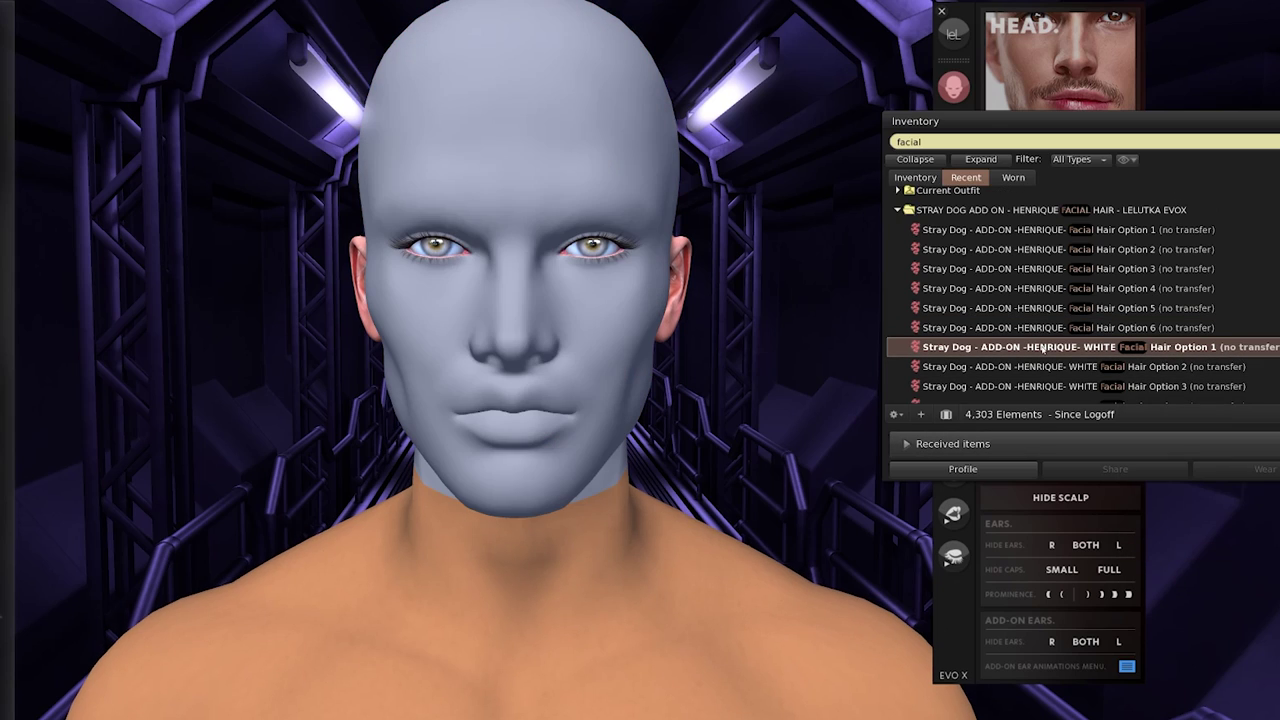
right_click(1041, 347)
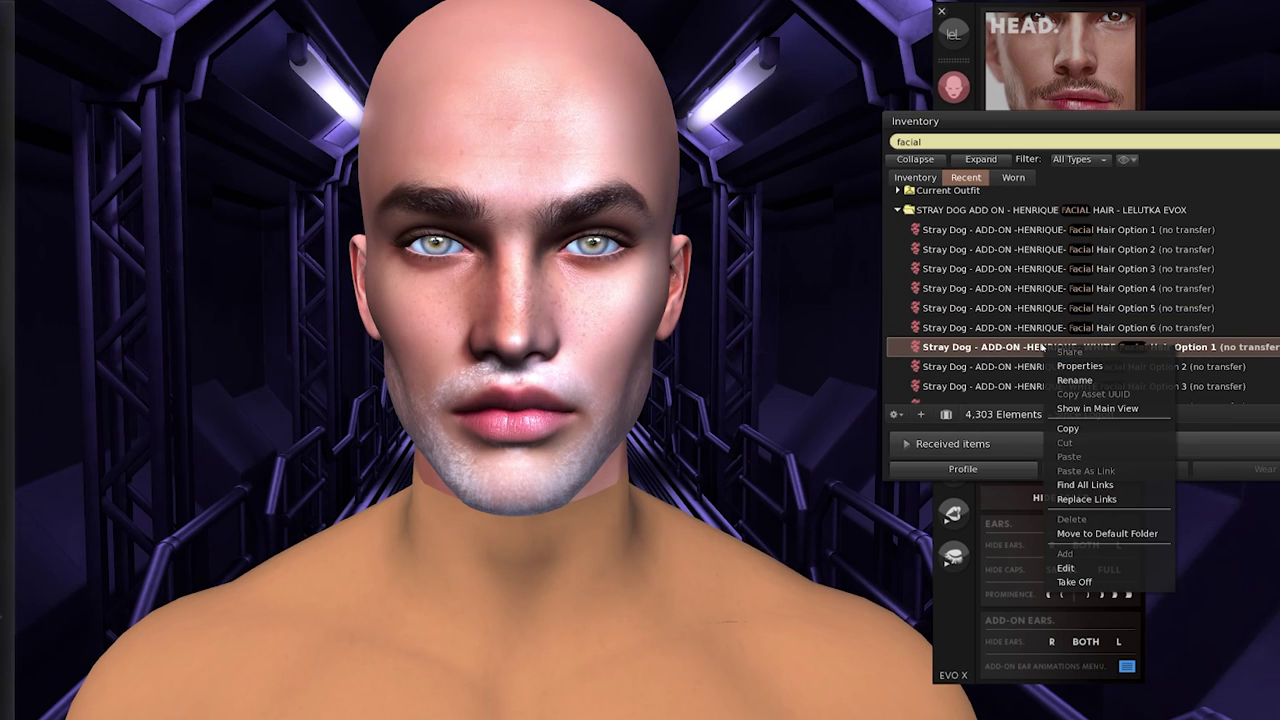
left_click(1068, 568)
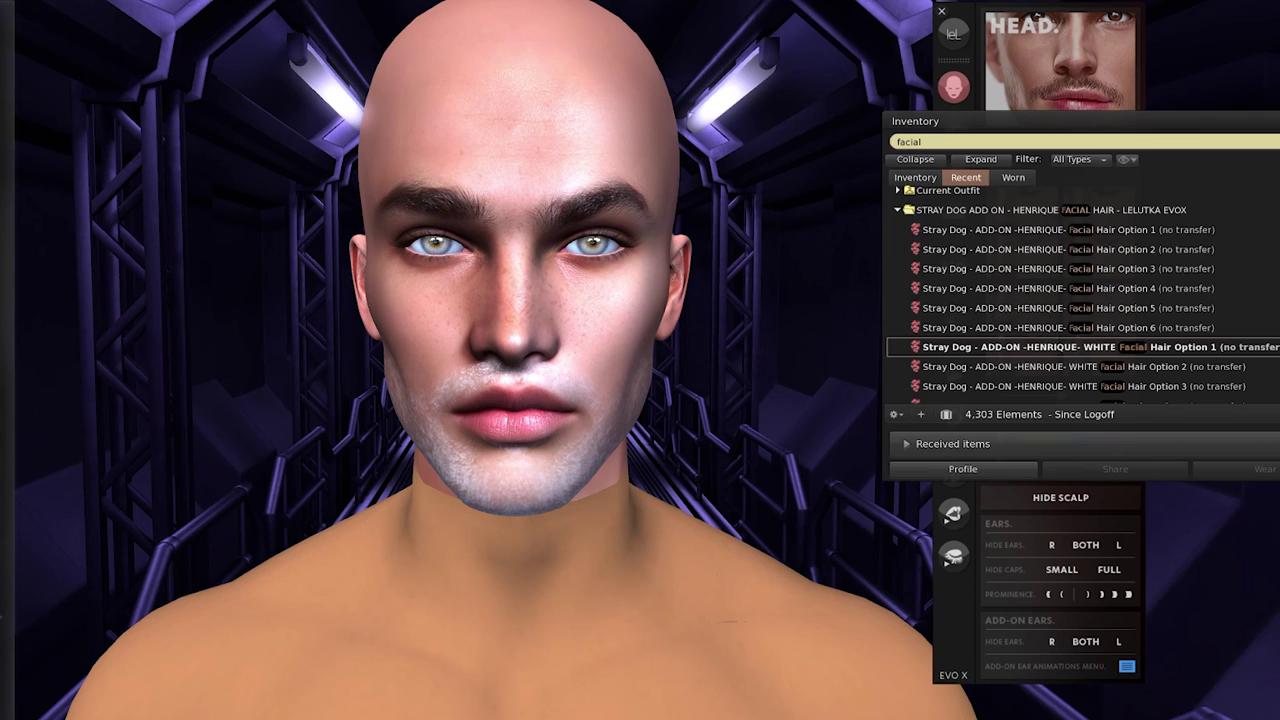
left_click_drag(1069, 159, 907, 79)
Step: Retint the beard tattoo by lowering Lum to 17 and picking a dark green
left_click(978, 310)
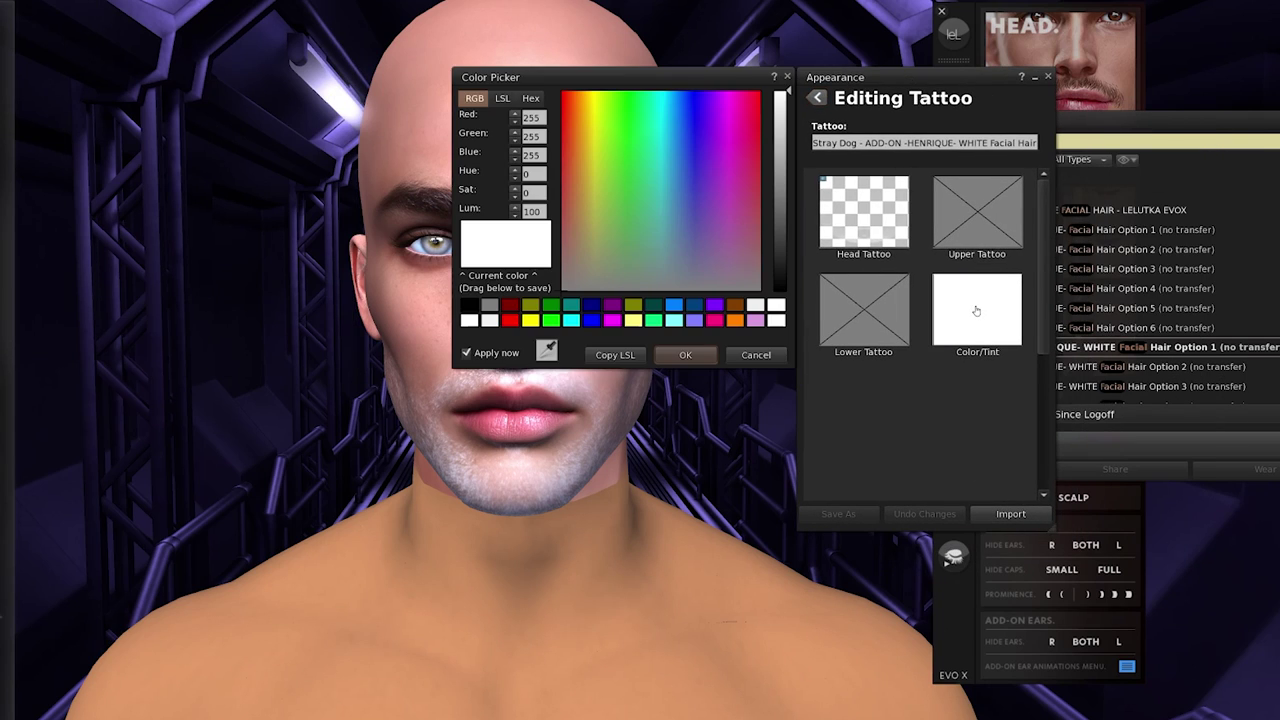
left_click_drag(644, 77, 955, 298)
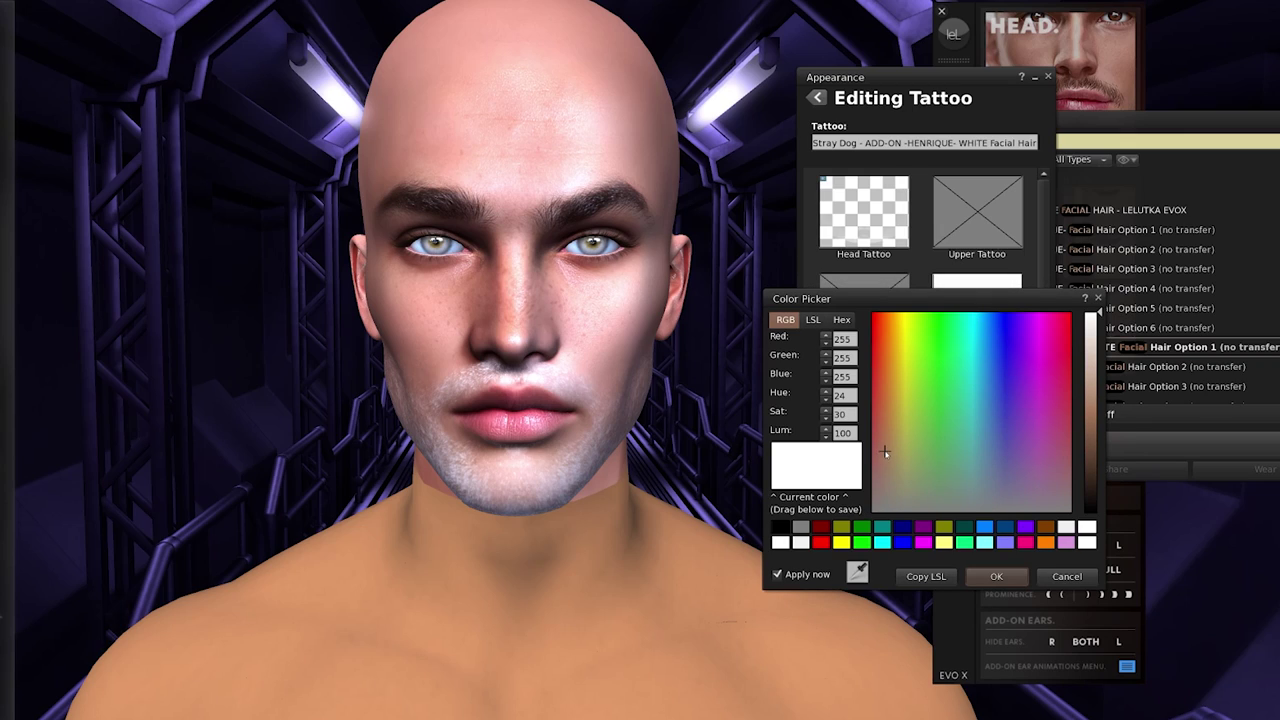
left_click(1098, 479)
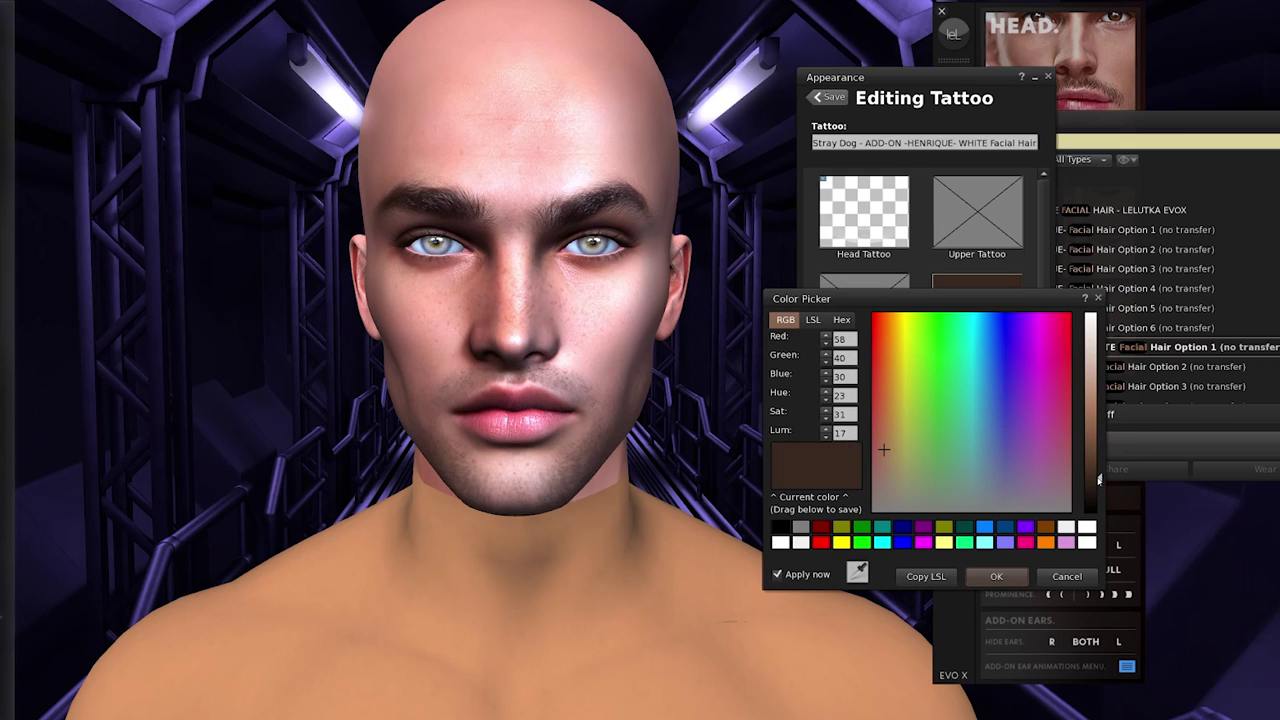
left_click(923, 423)
Step: Settle the beard on a darker green and preview hairbase cards 011–079 and 081–139
left_click(1008, 417)
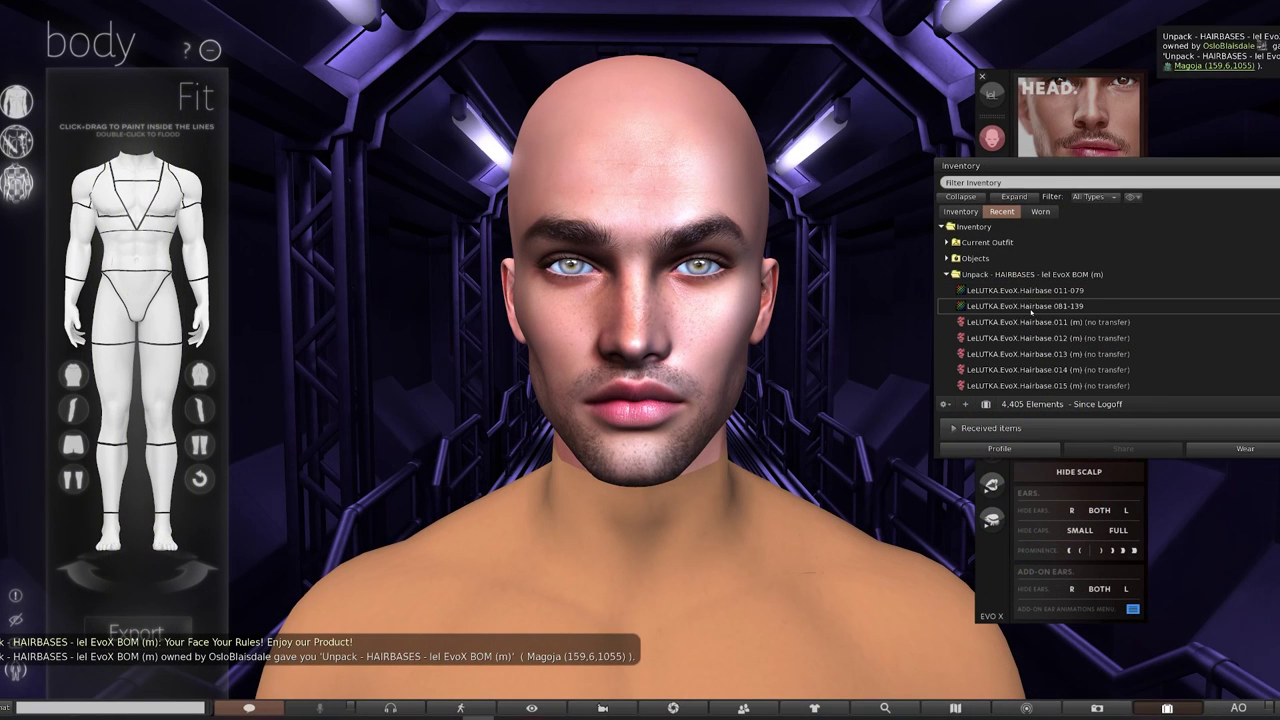
double_click(1025, 290)
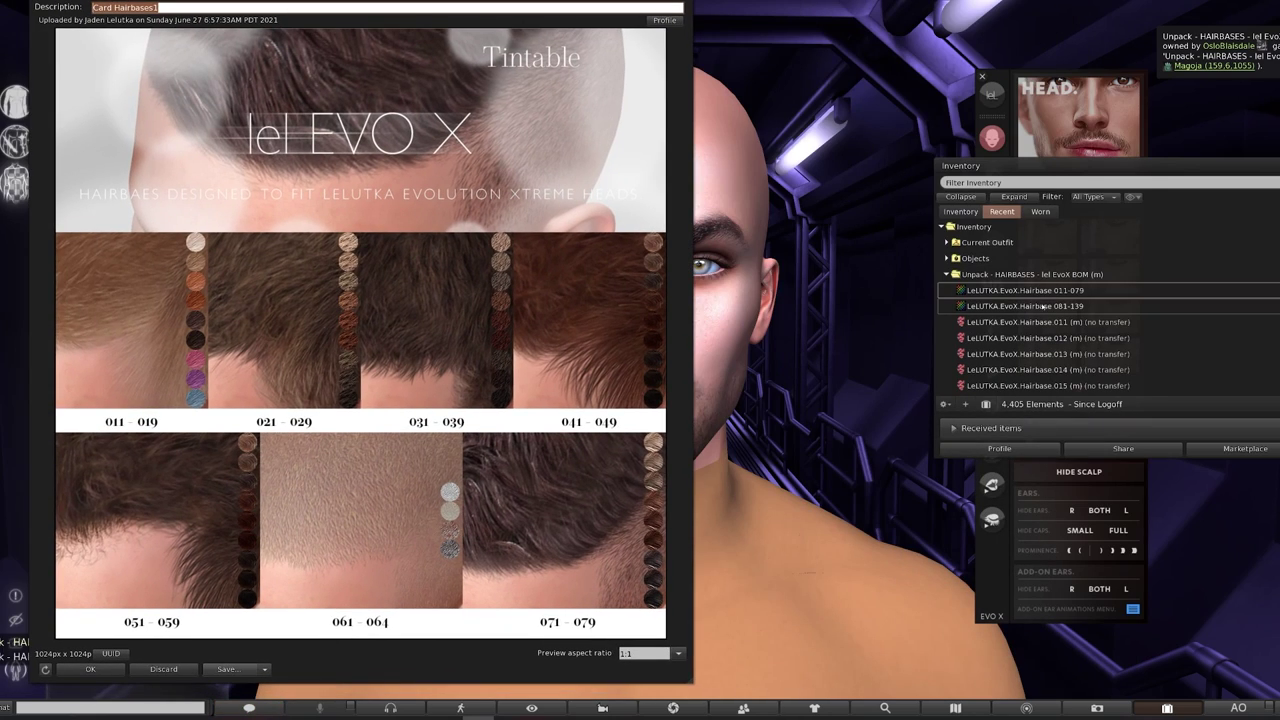
left_click(1043, 306)
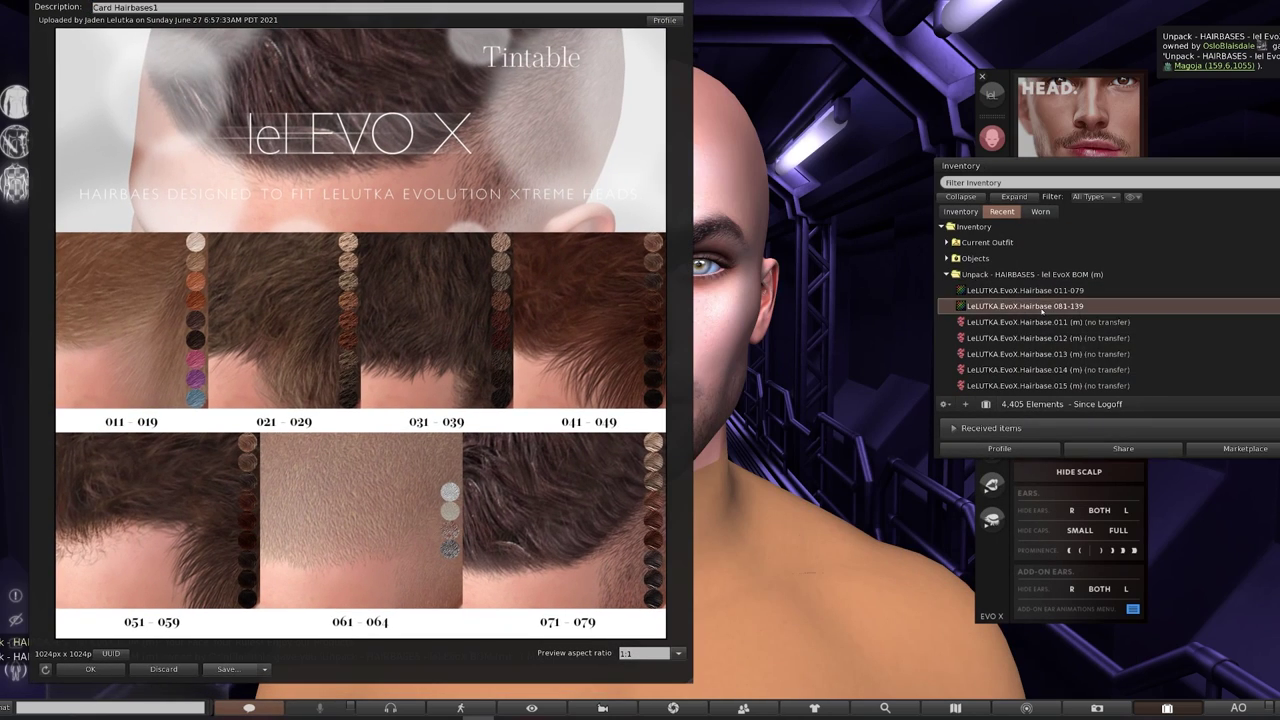
double_click(1043, 306)
Step: Compare the two cards side by side and add LeLUTKA EvoX Hairbase 038 to the head
left_click_drag(315, 8, 972, 2)
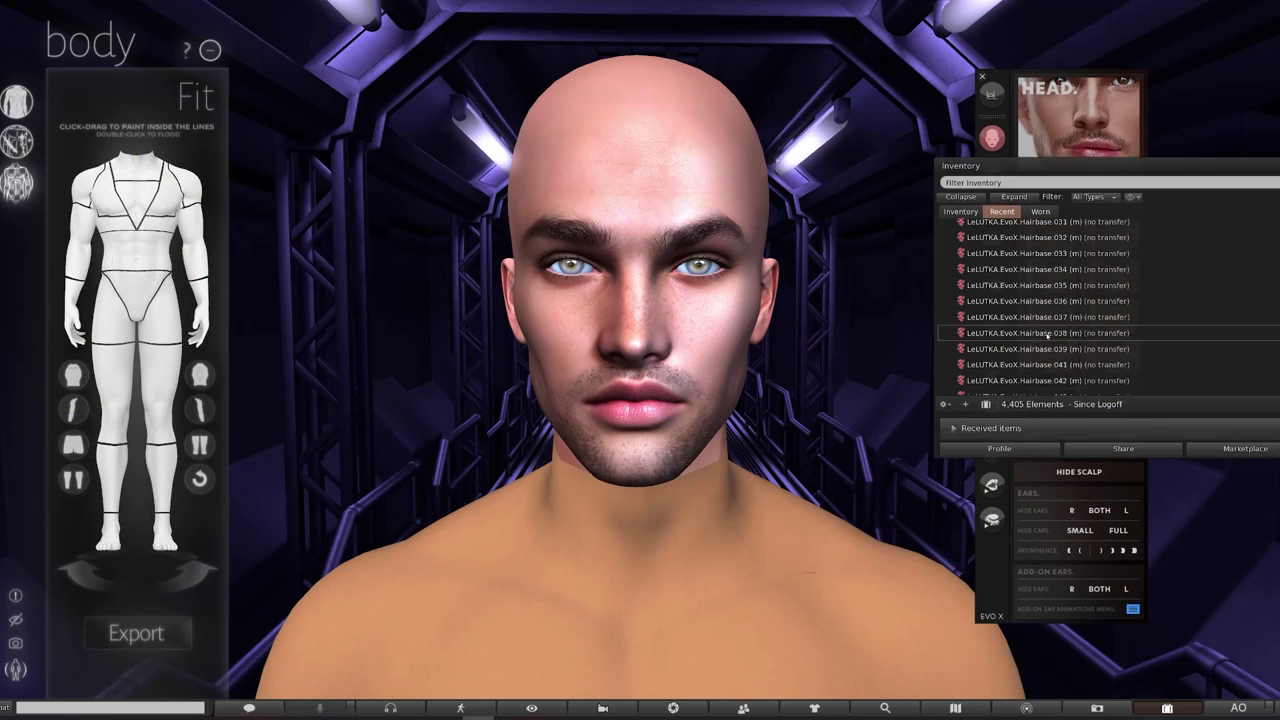
right_click(1050, 333)
left_click(1074, 515)
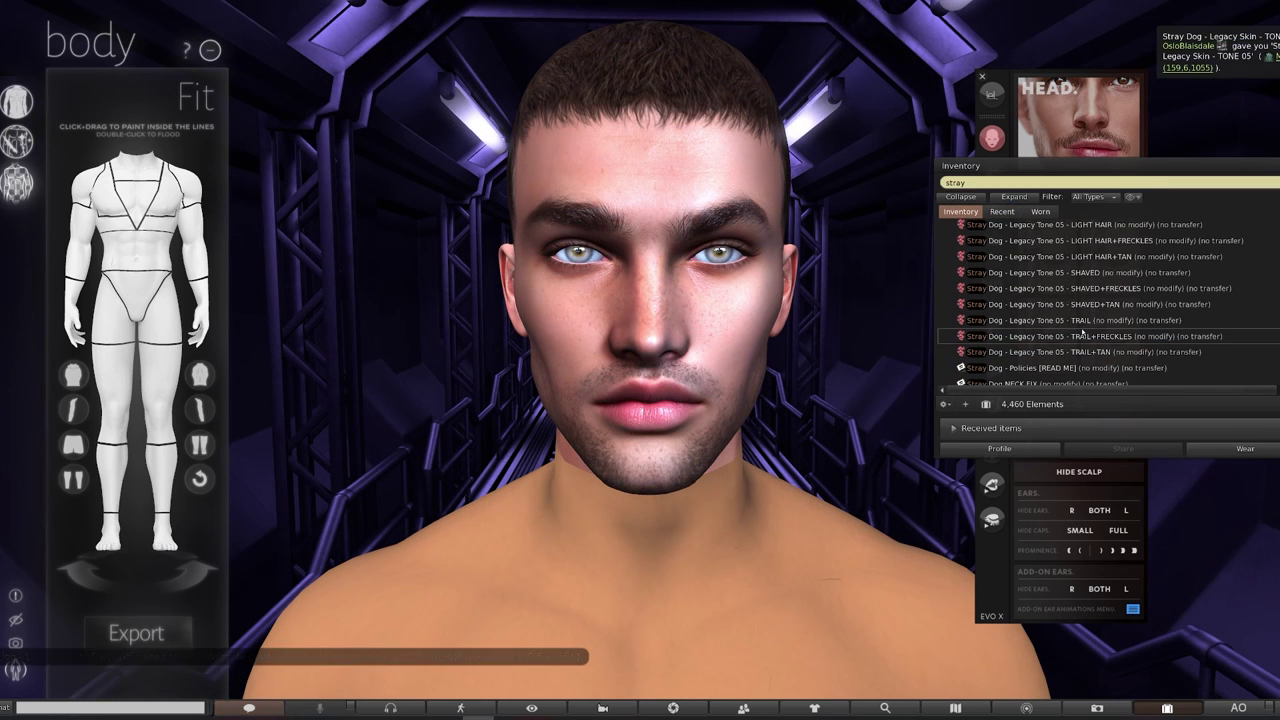
Step: Add the Stray Dog Legacy Tone 05 LIGHT HAIR body skin and view the avatar full-body
scroll(1085, 330, "down", 1)
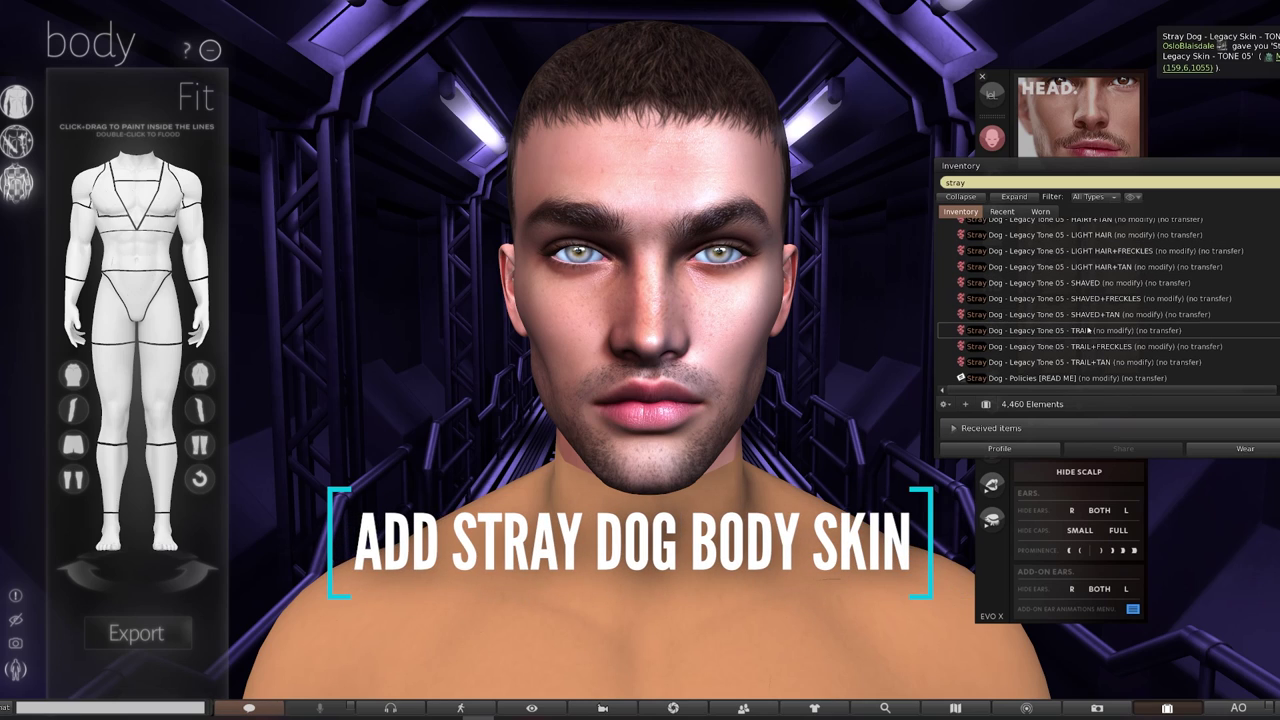
scroll(1093, 330, "up", 3)
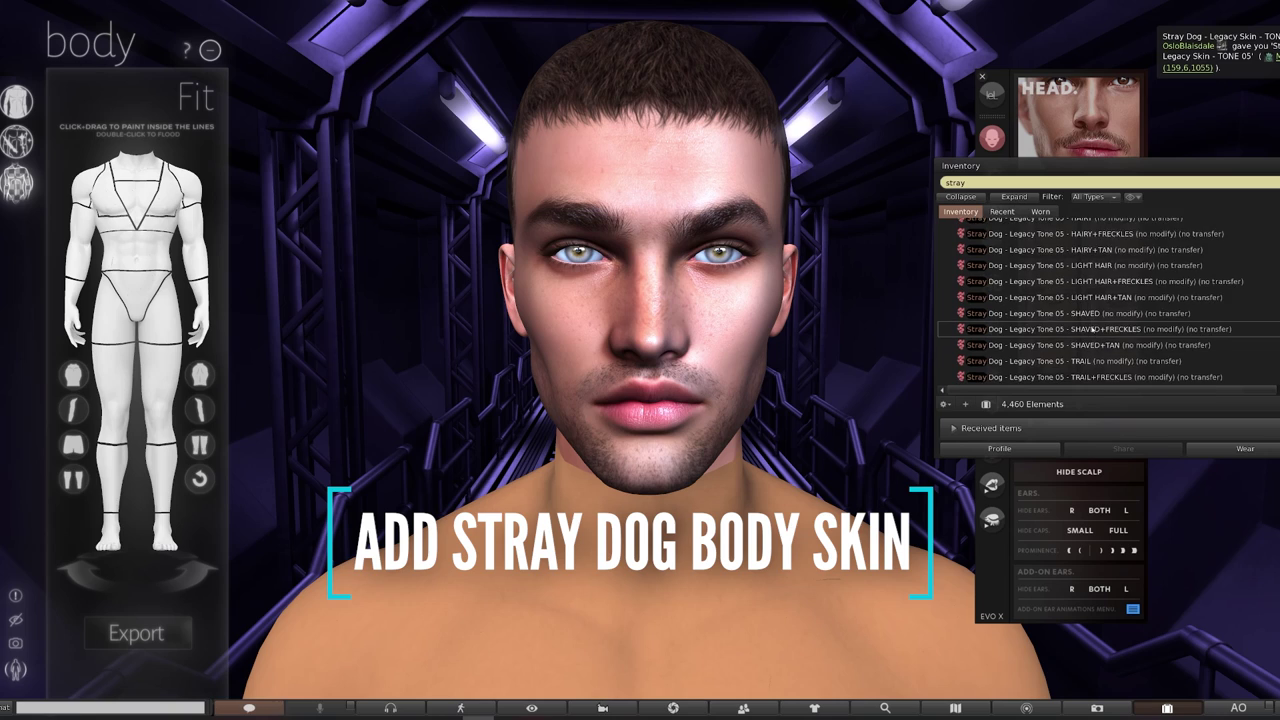
scroll(1093, 333, "down", 1)
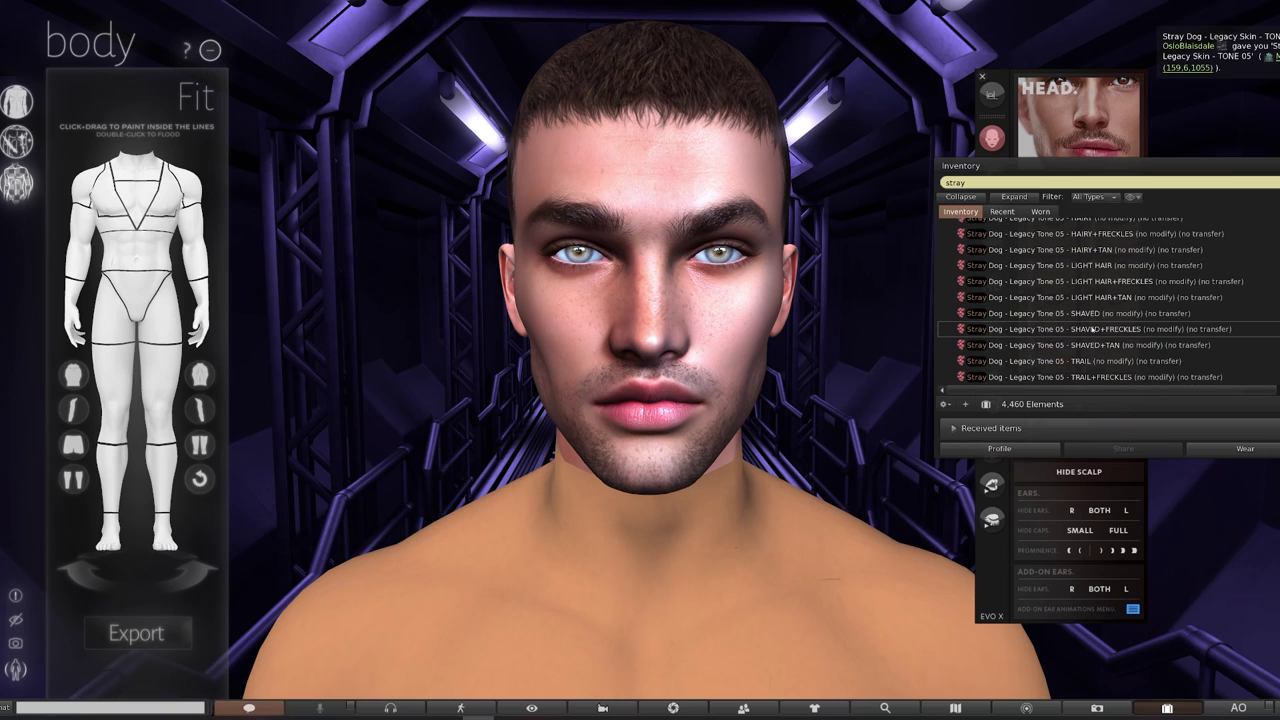
left_click(1115, 267)
right_click(1115, 267)
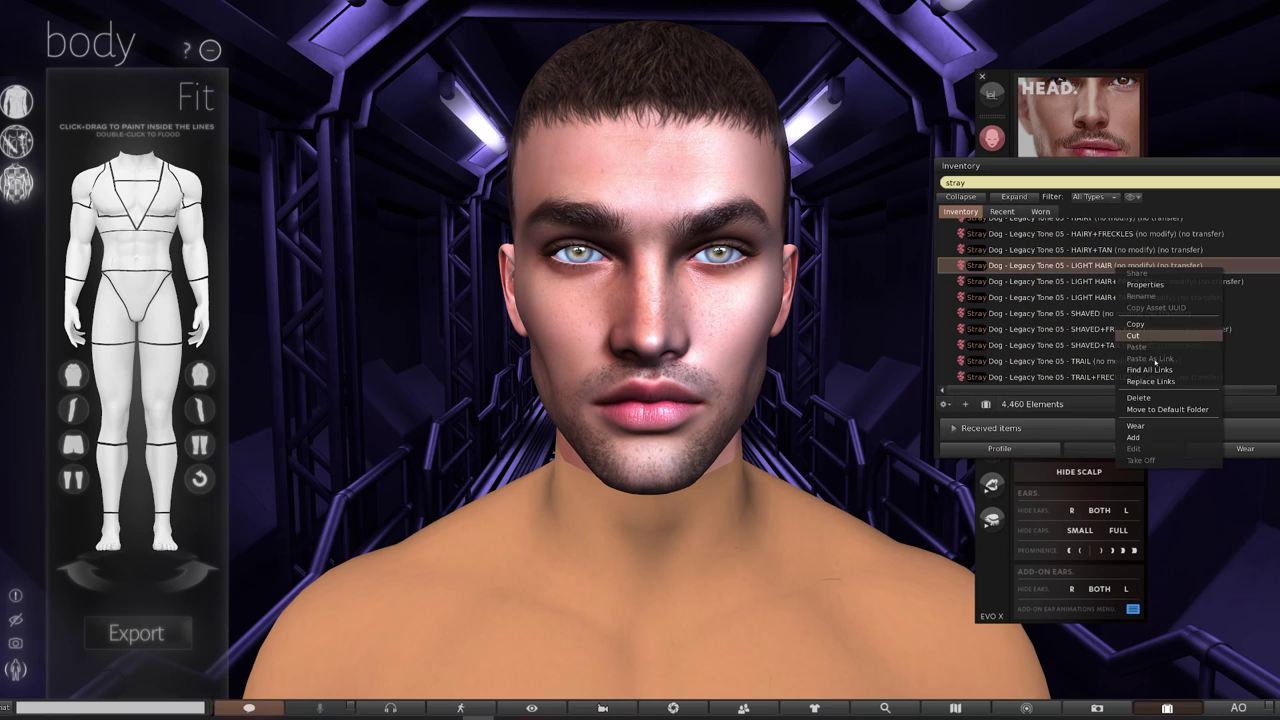
left_click(1167, 440)
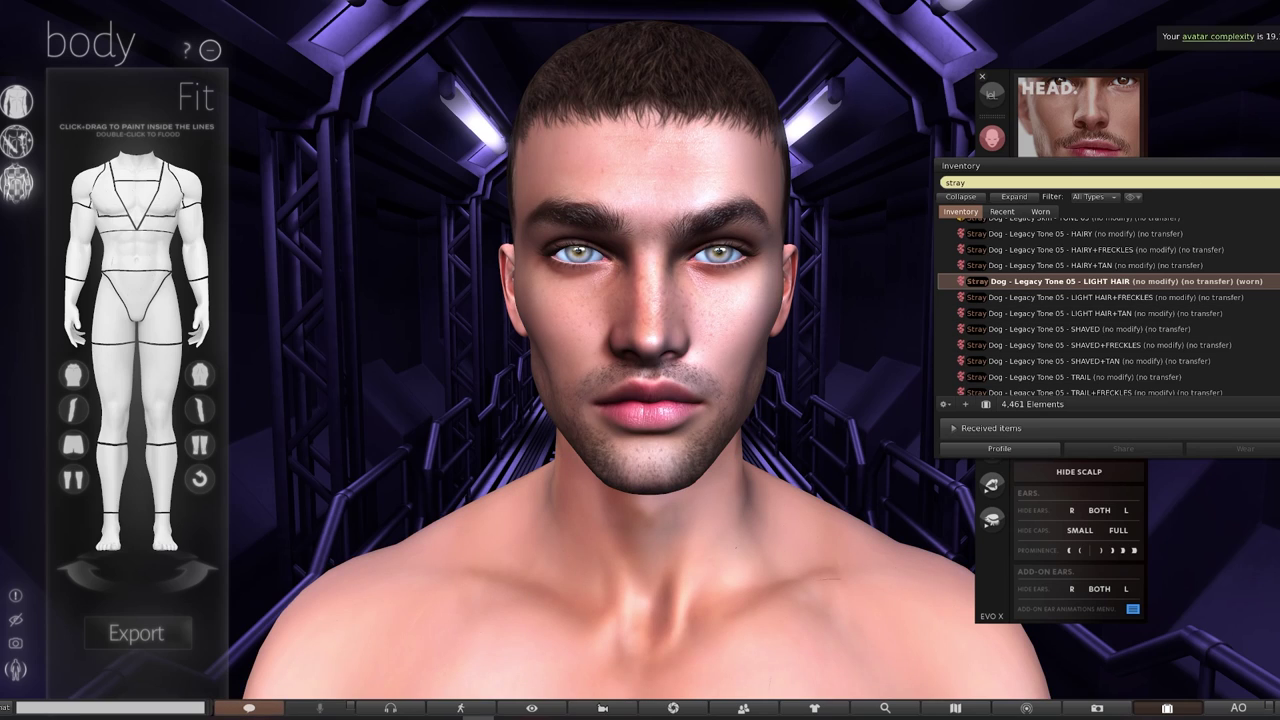
key("ctrl+i")
key("Escape")
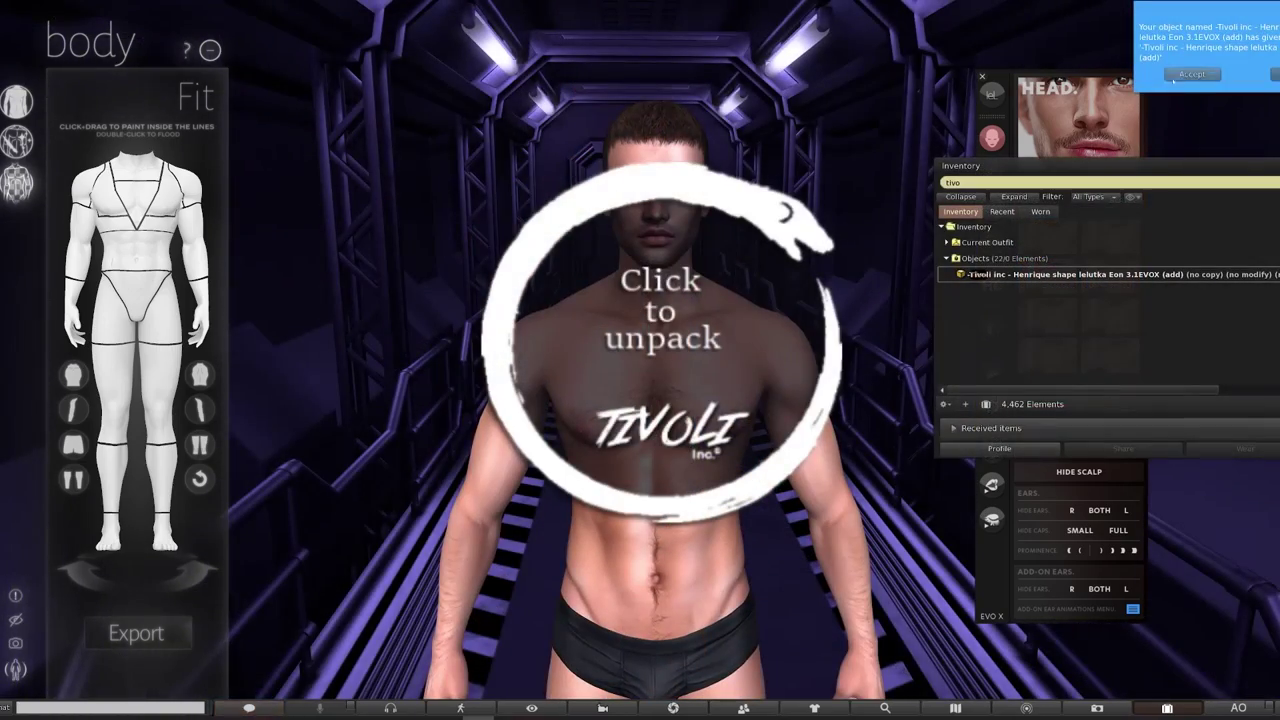
Step: Accept the Tivoli package and wear its Henrique EVO X mode L.Classic shape
left_click(1190, 74)
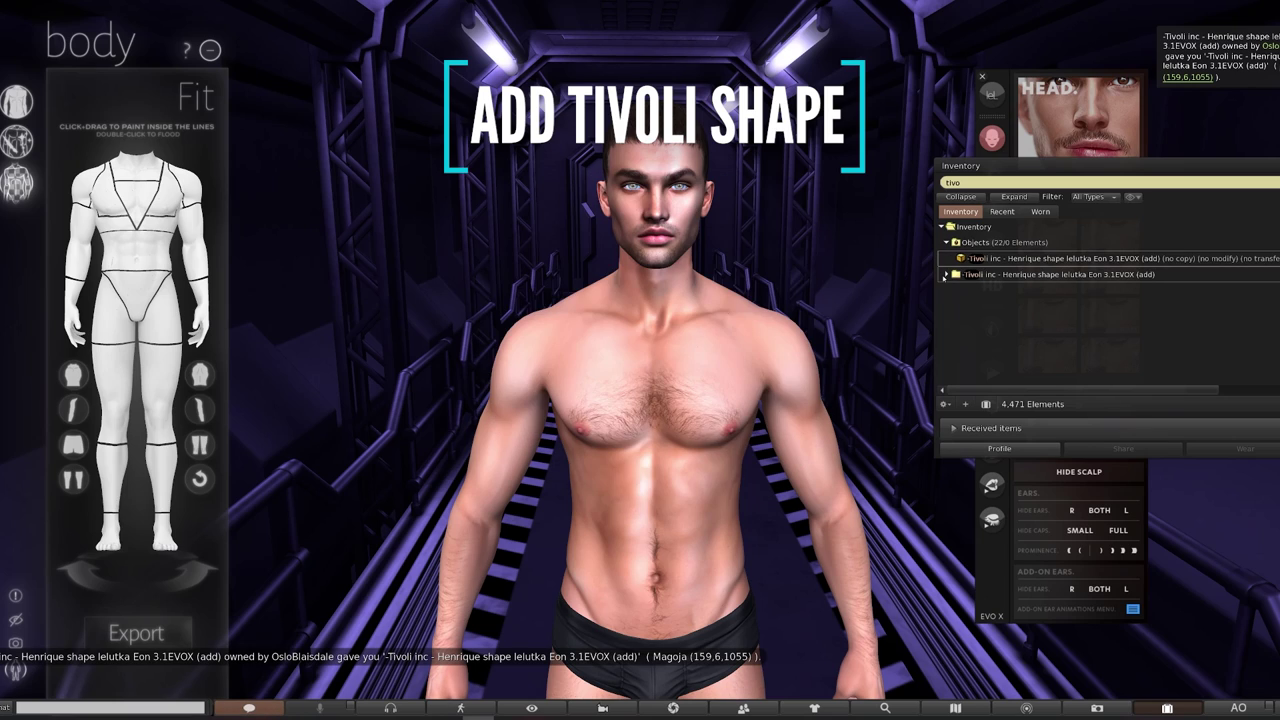
left_click(945, 275)
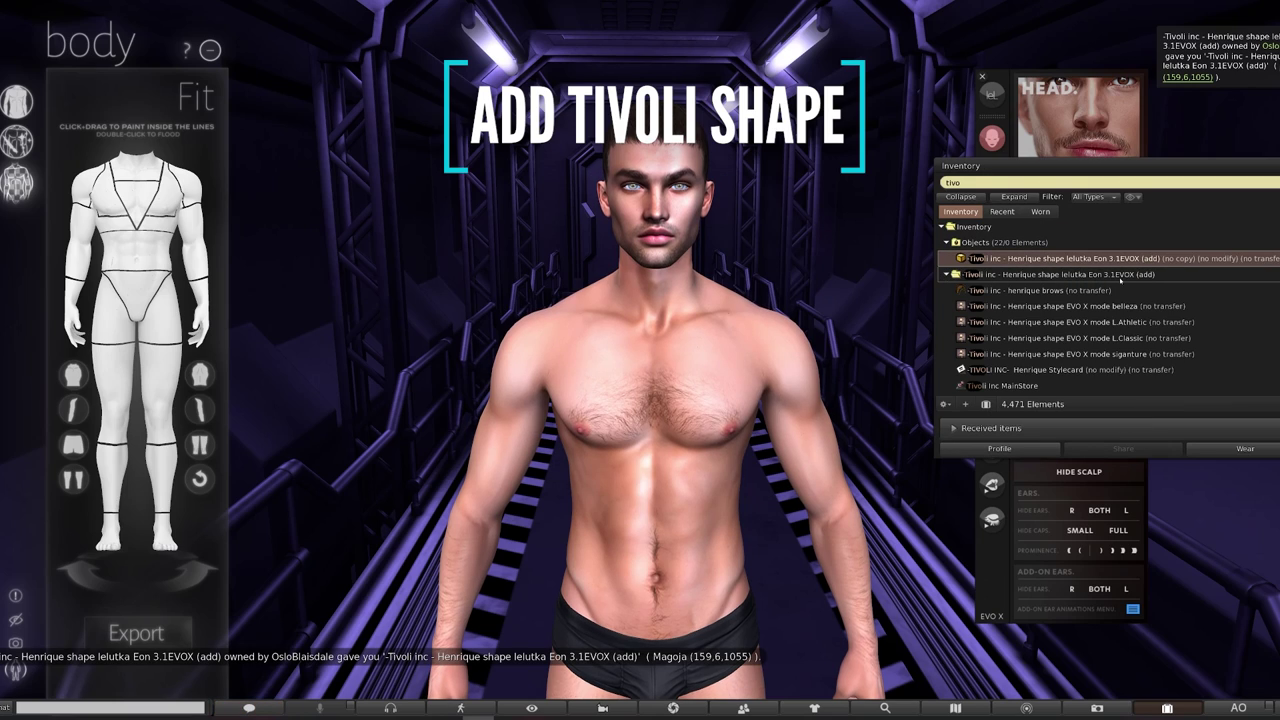
left_click(1125, 338)
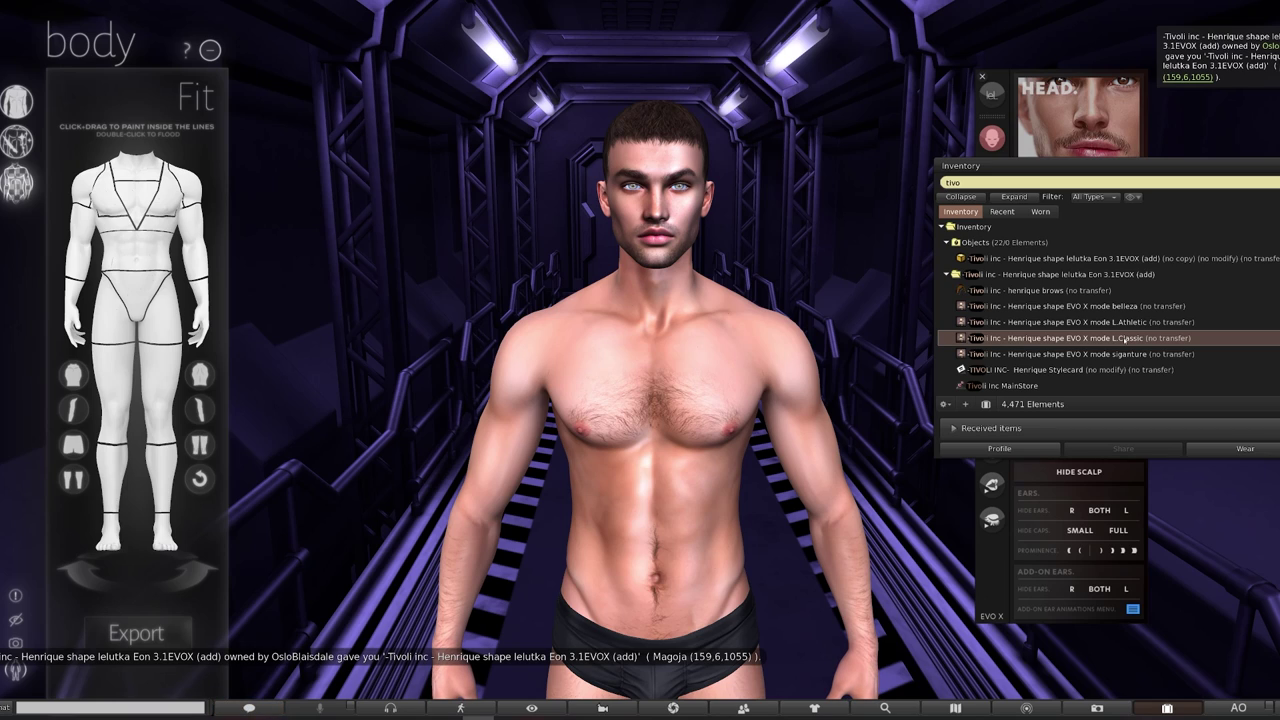
right_click(1125, 338)
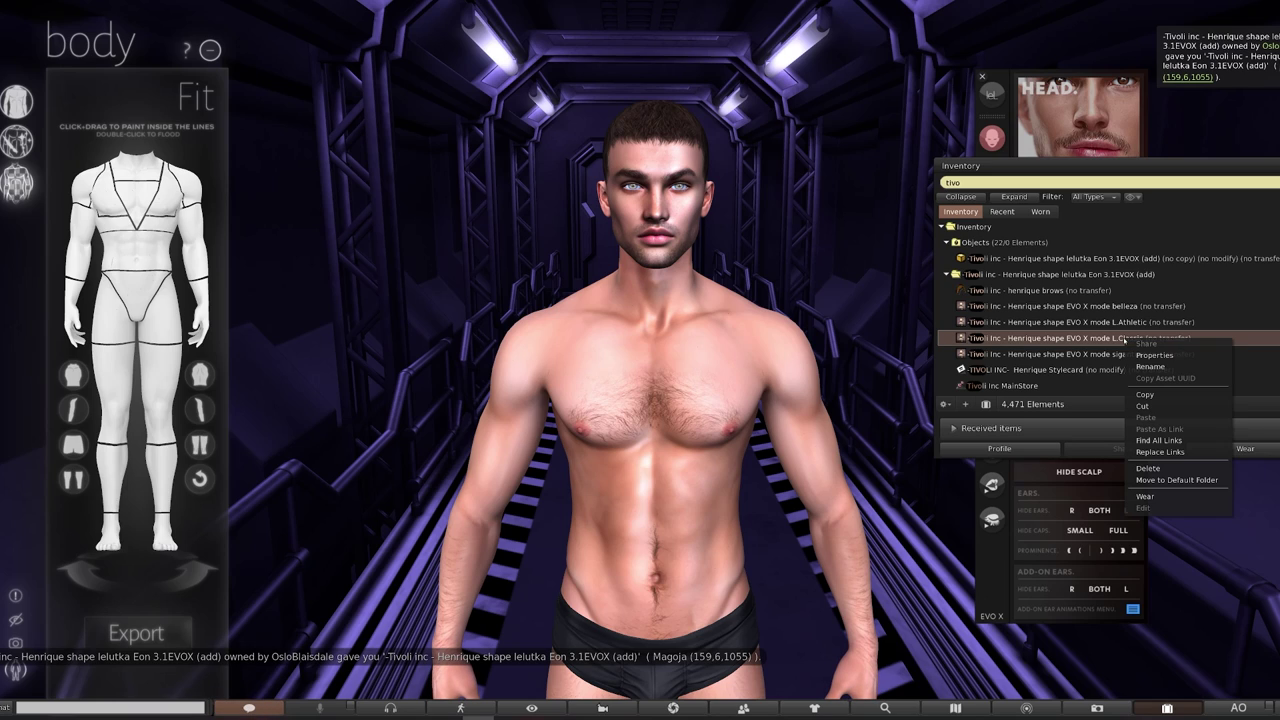
left_click(1155, 497)
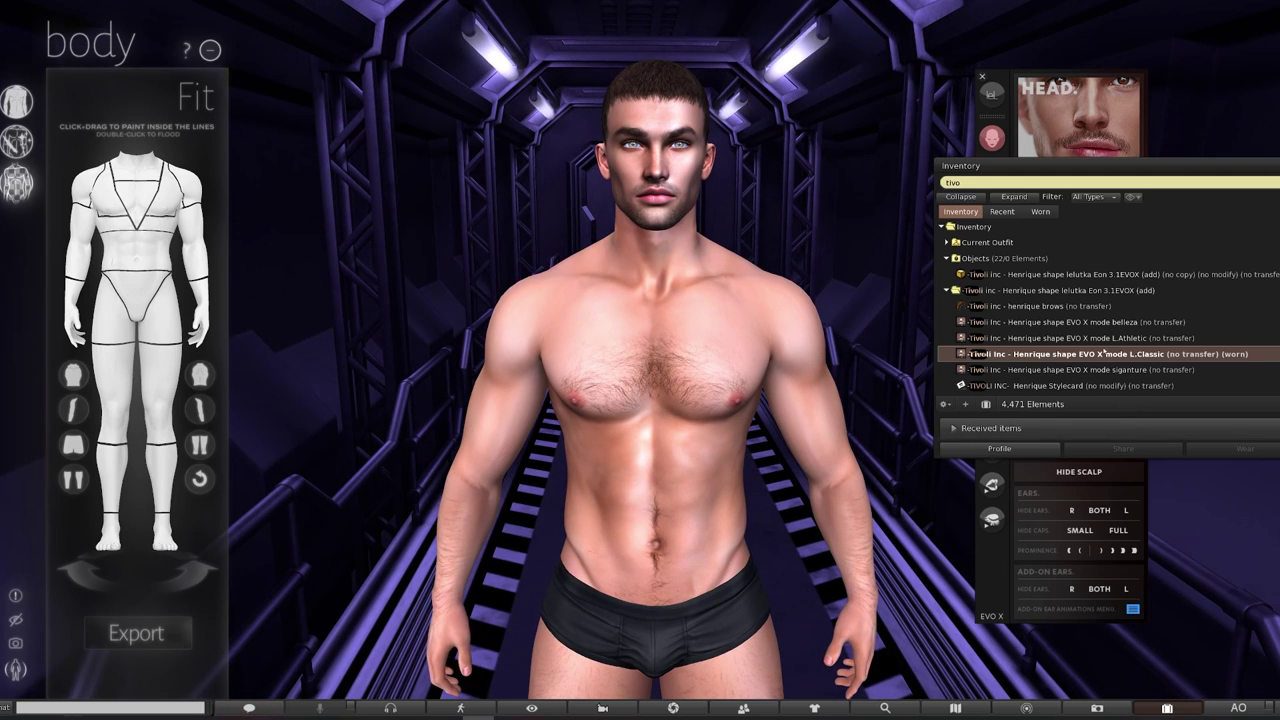
Step: Wear the henrique brows and minimize the inventory to reveal the head HUD
left_click(1078, 306)
right_click(1078, 307)
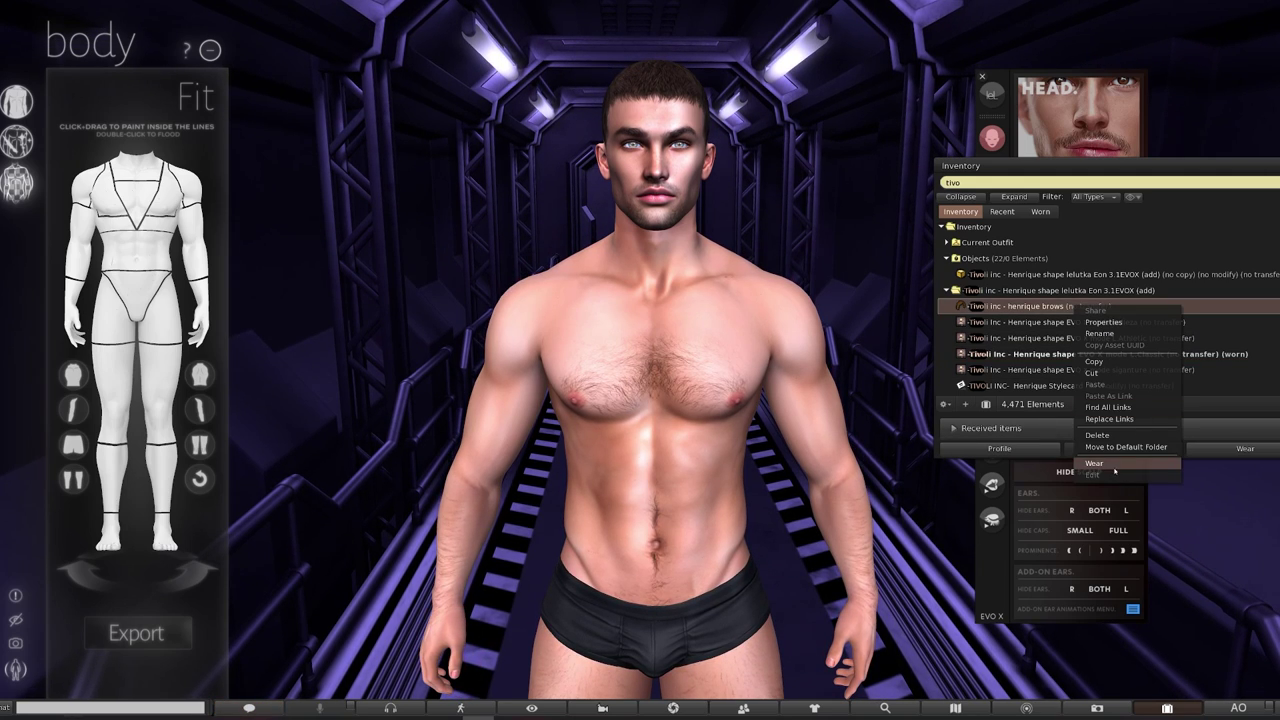
left_click(1113, 466)
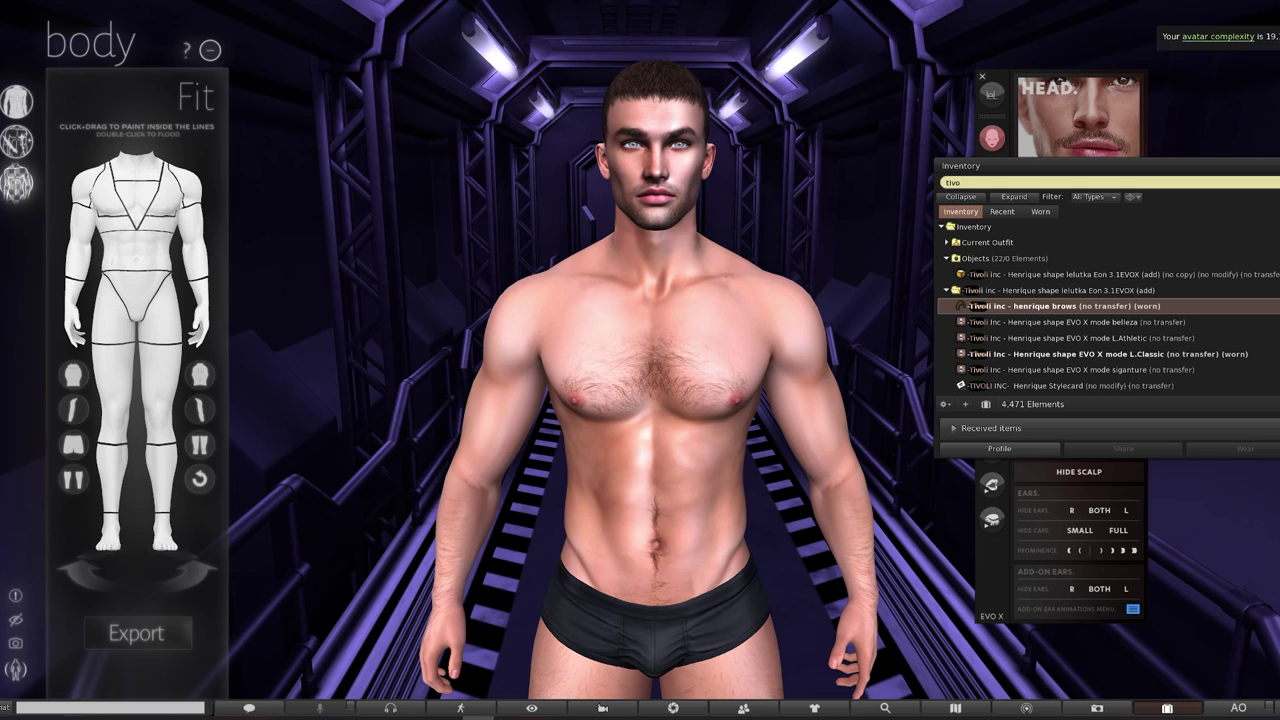
key("ctrl+i")
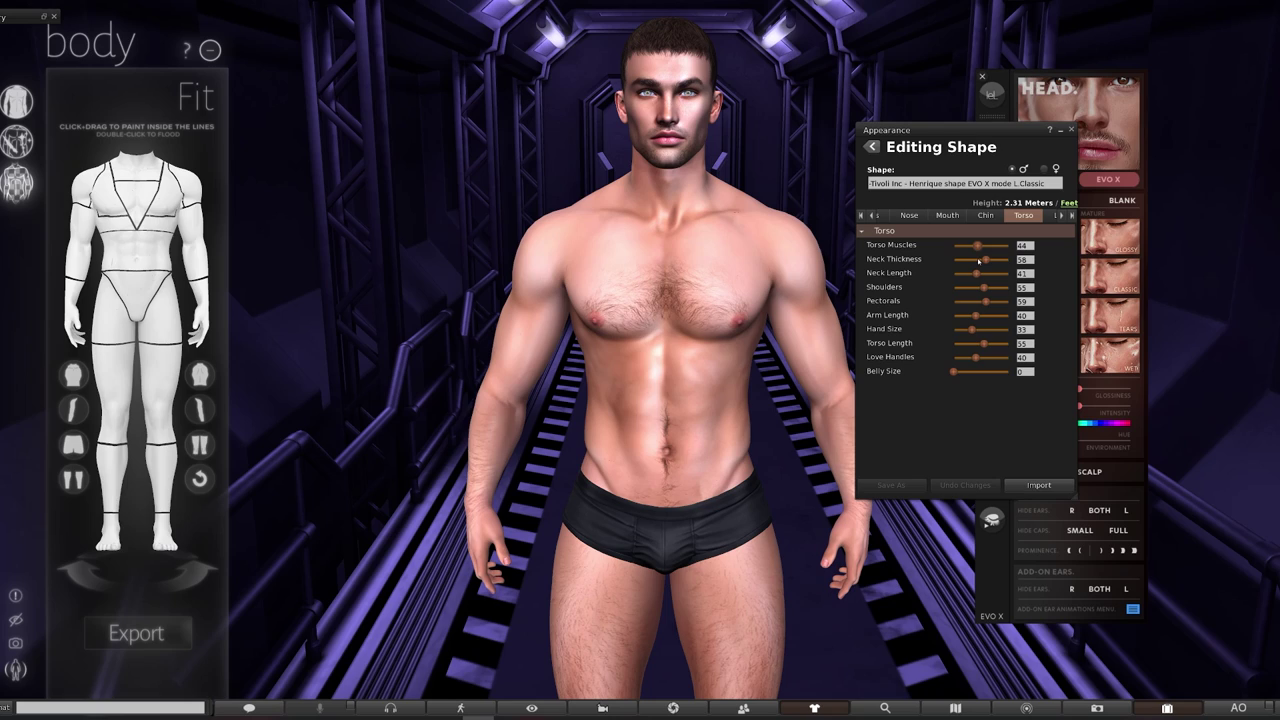
Step: Raise Hand Size from 33 to 43 and lower Body Fat from 14 to 12, checking the side profile
left_click_drag(973, 329, 980, 330)
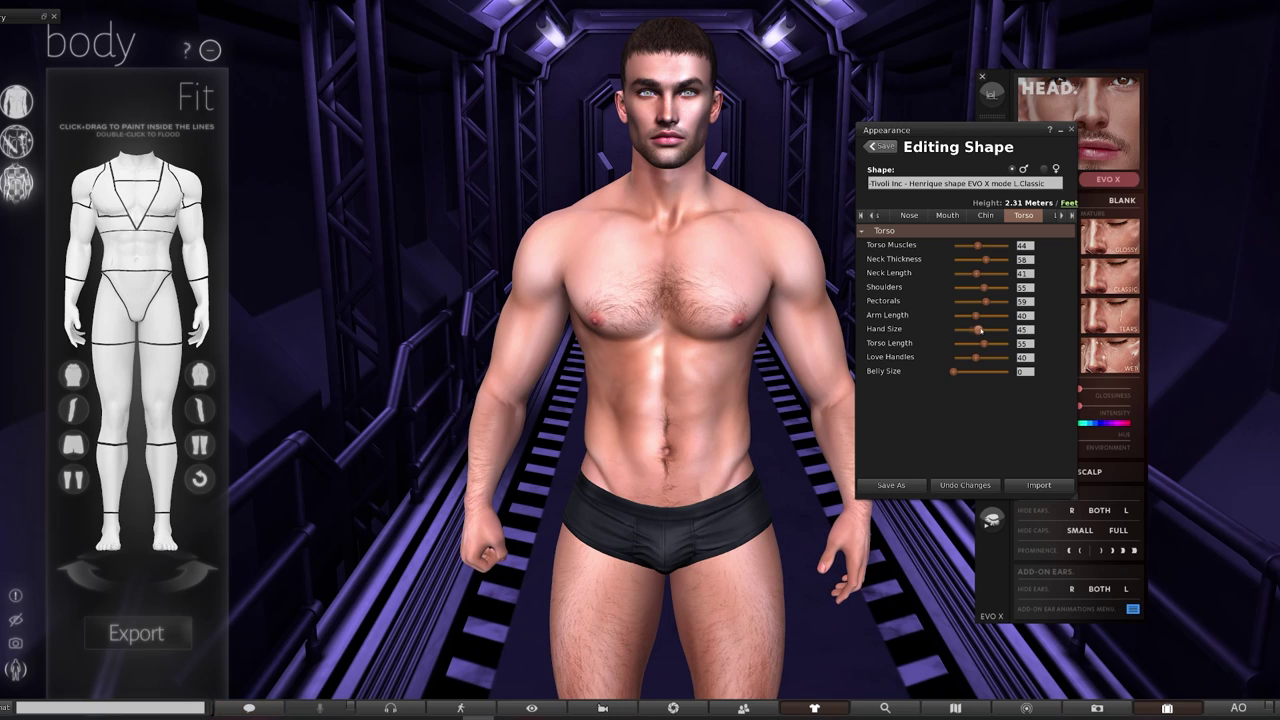
left_click(860, 215)
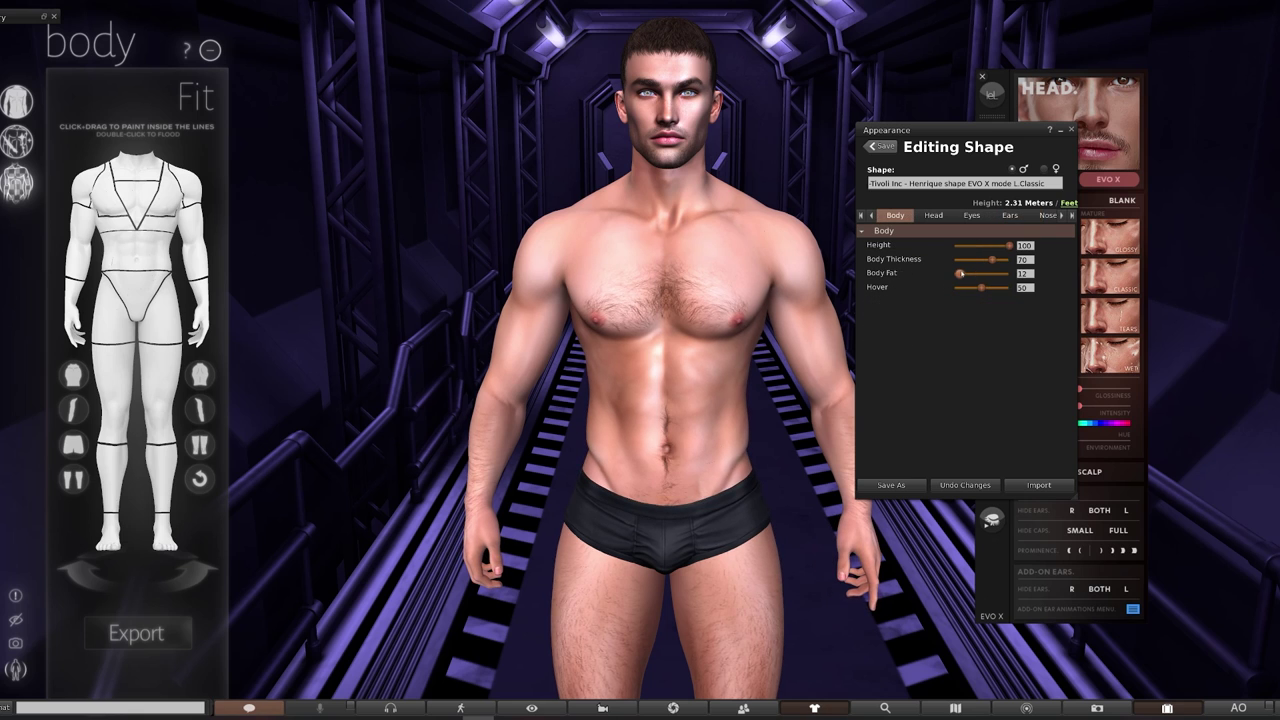
left_click_drag(961, 273, 959, 273)
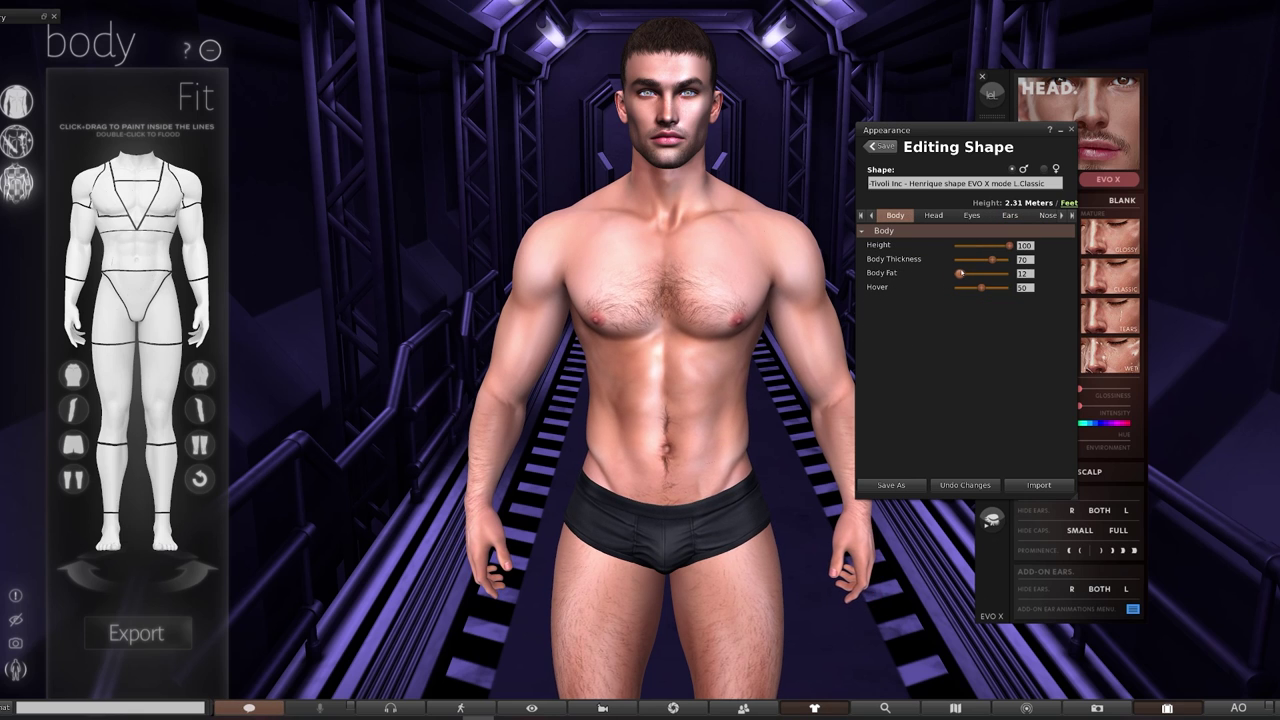
key("Right")
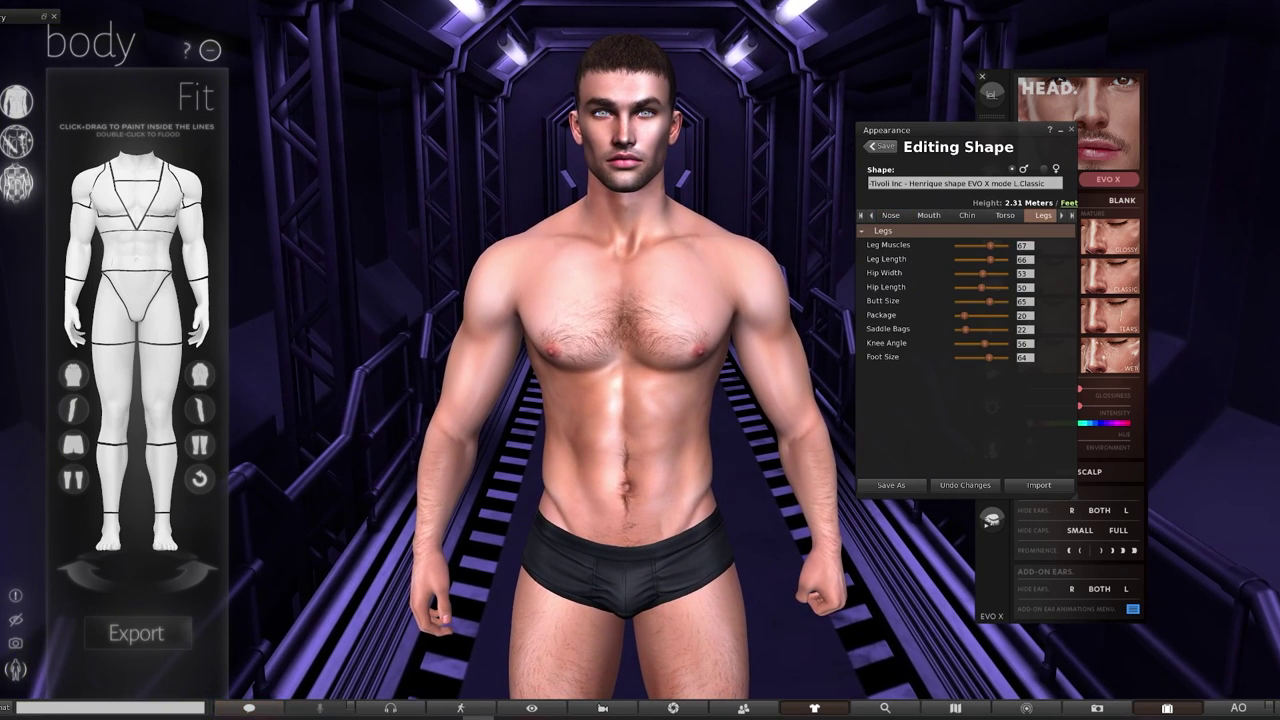
key("Left")
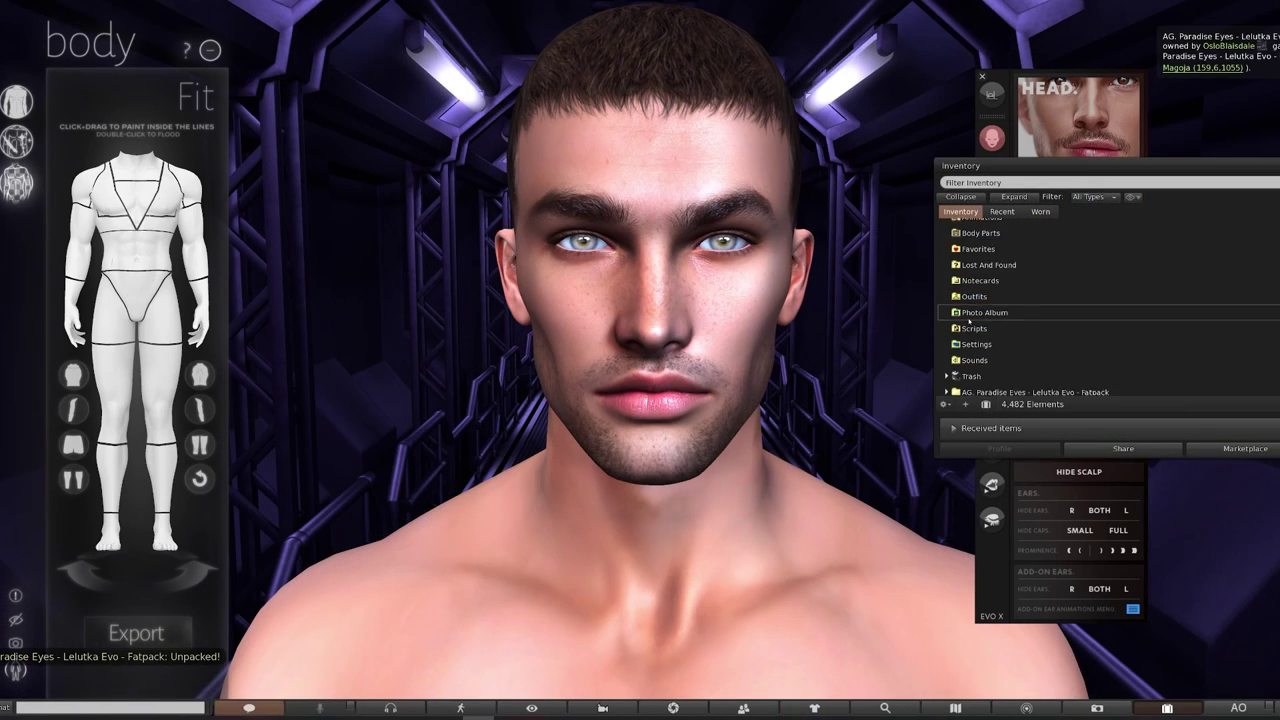
Step: Expand the AG. Paradise Eyes fatpack folder and open one of its items
scroll(955, 318, "up", 1)
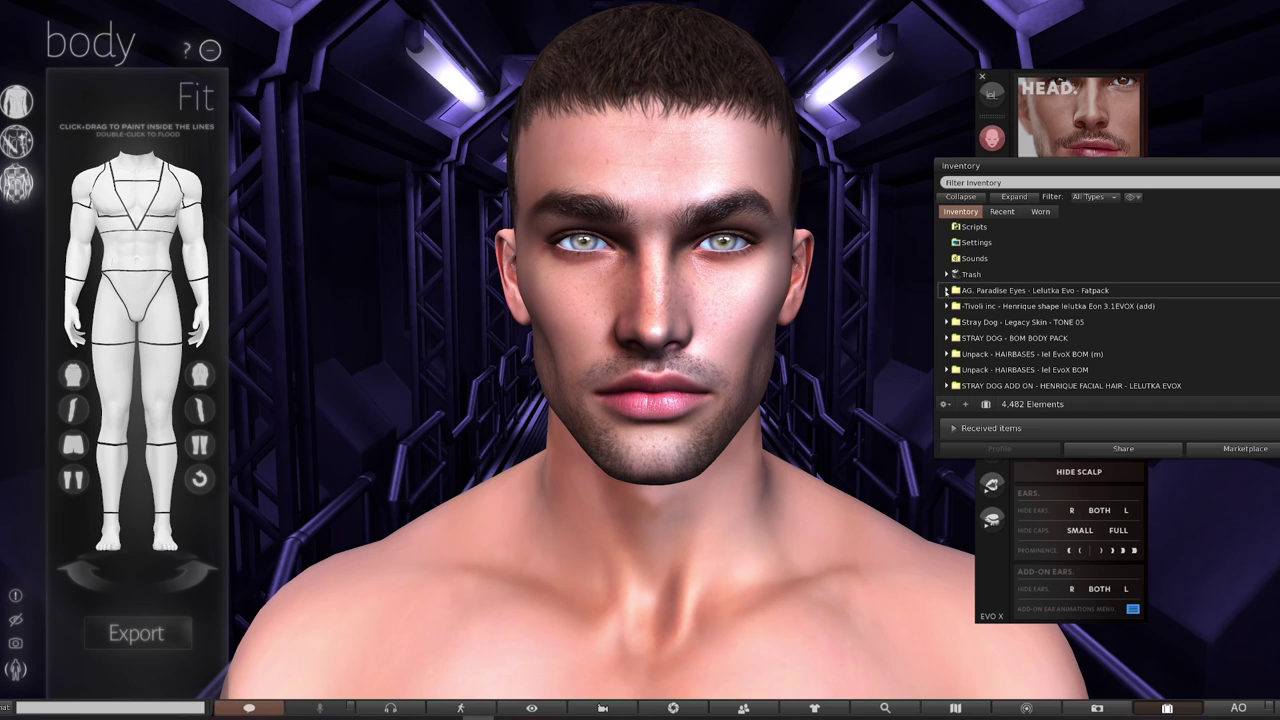
left_click(946, 290)
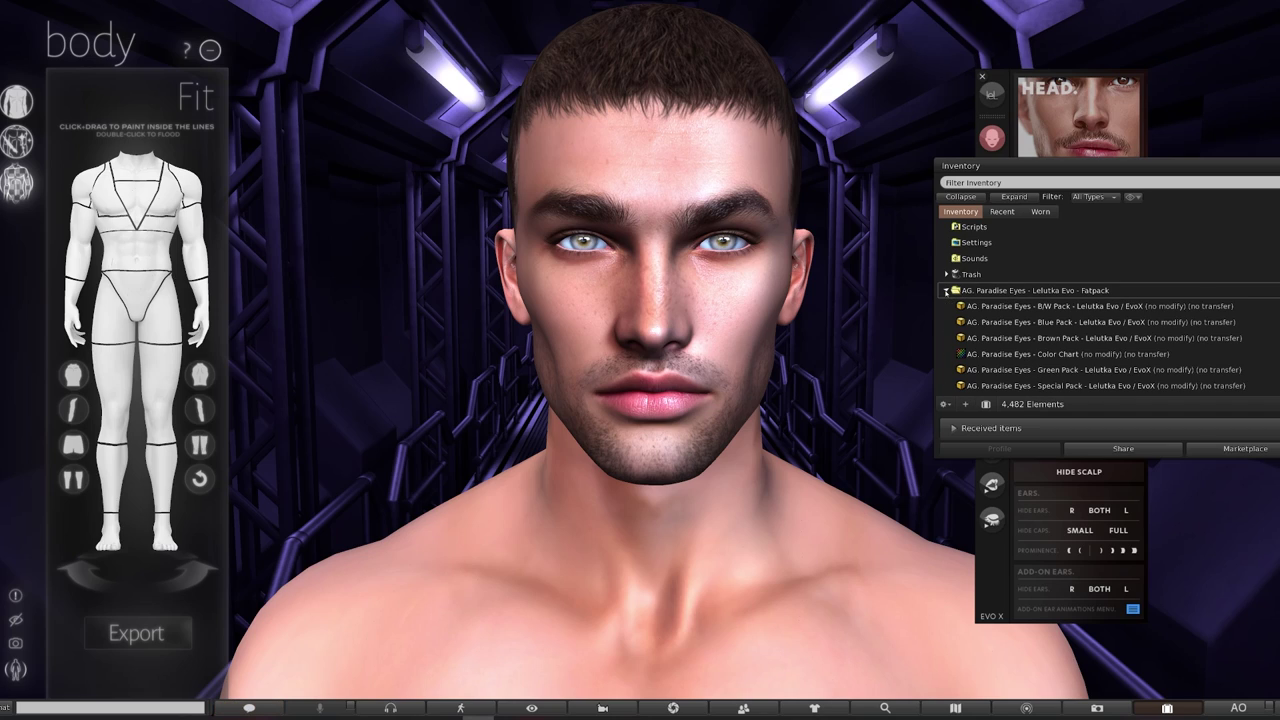
double_click(1141, 338)
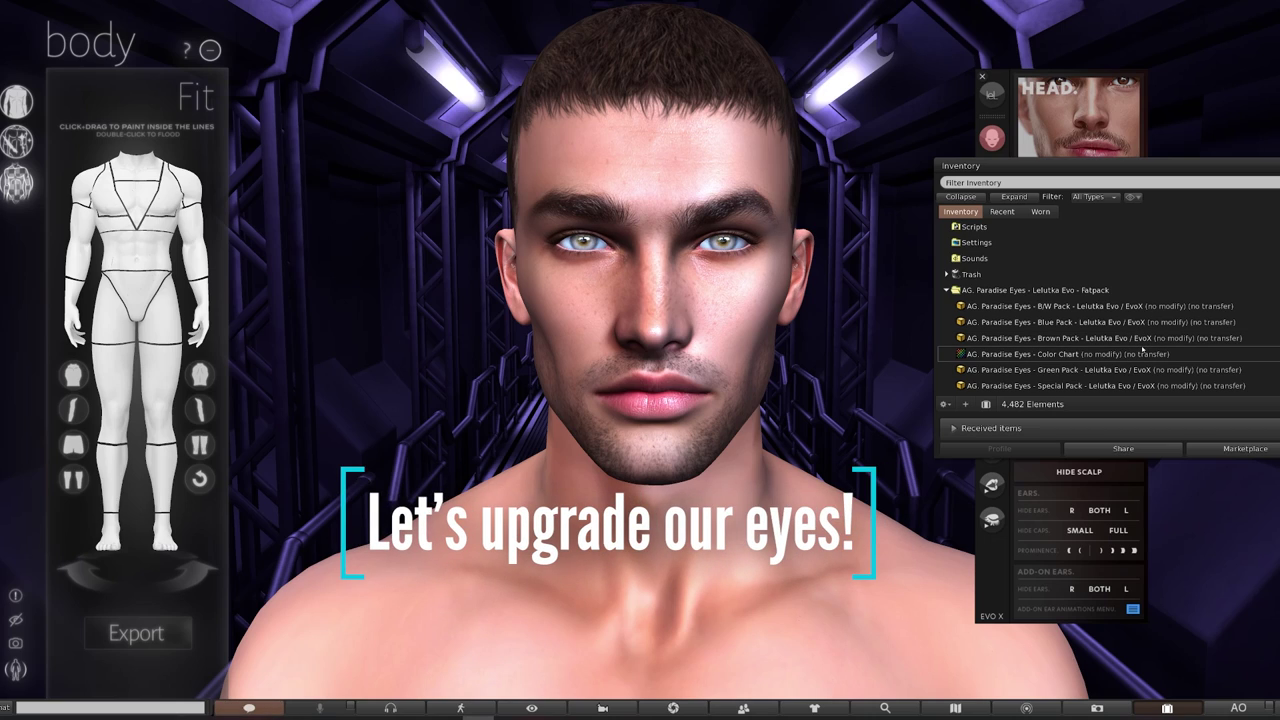
Step: Preview the Paradise Eyes Color Chart, move it aside, then close it
left_click(1093, 354)
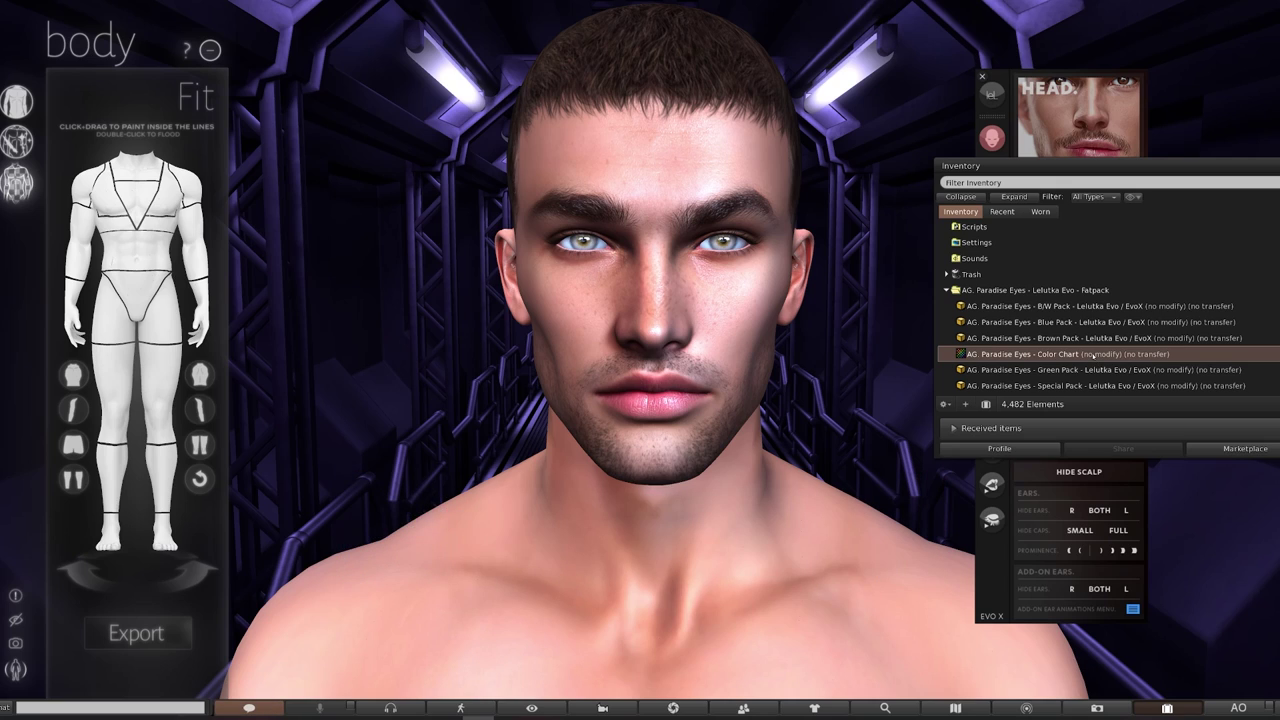
double_click(1093, 354)
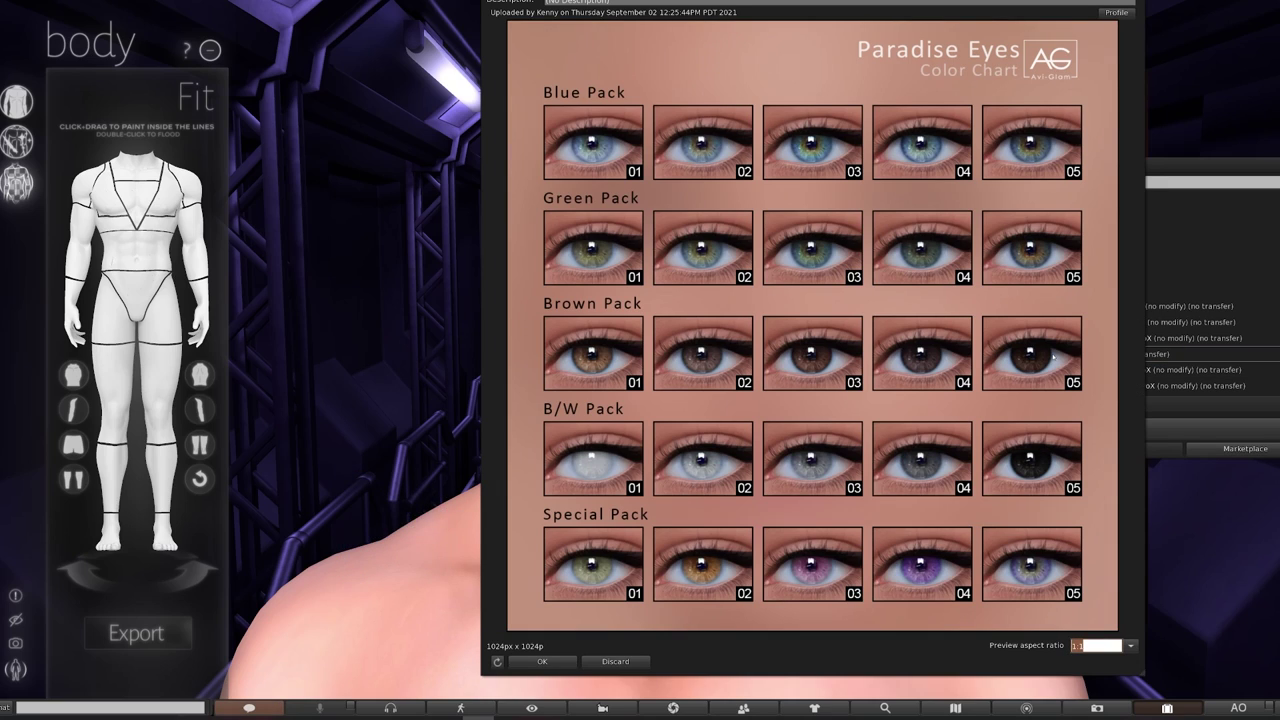
left_click_drag(861, 516, 721, 516)
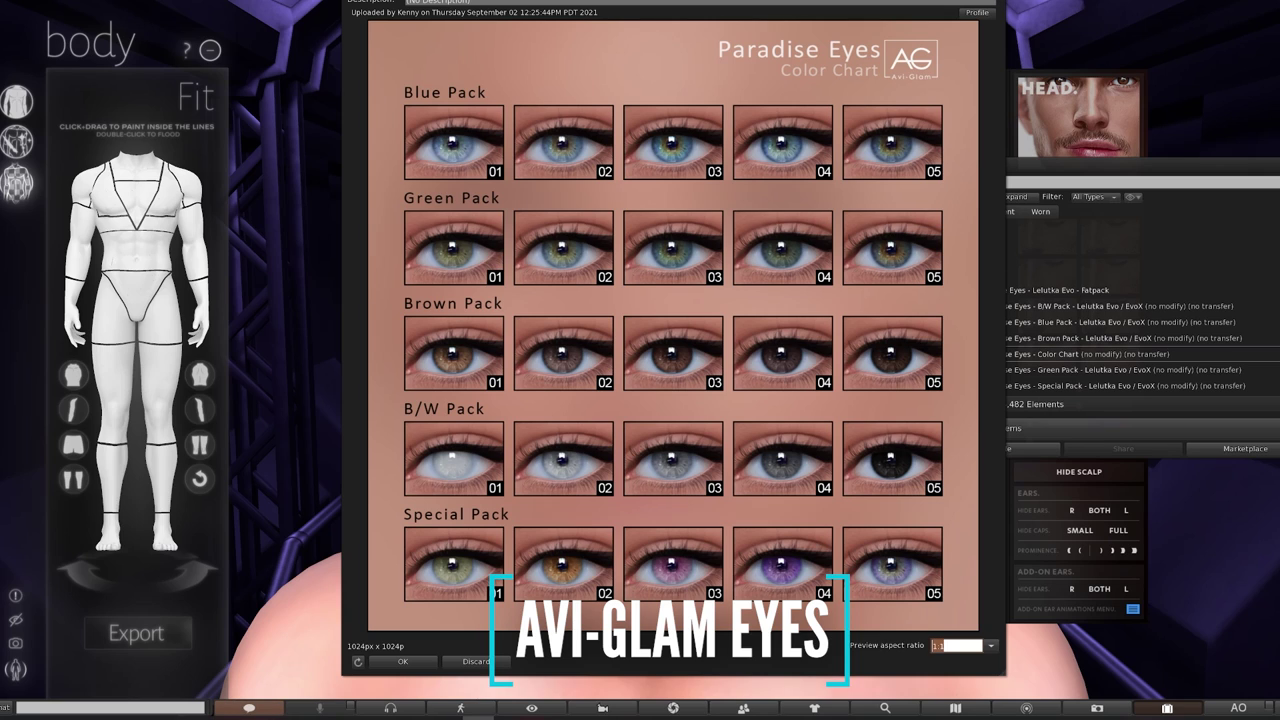
key("ctrl+w")
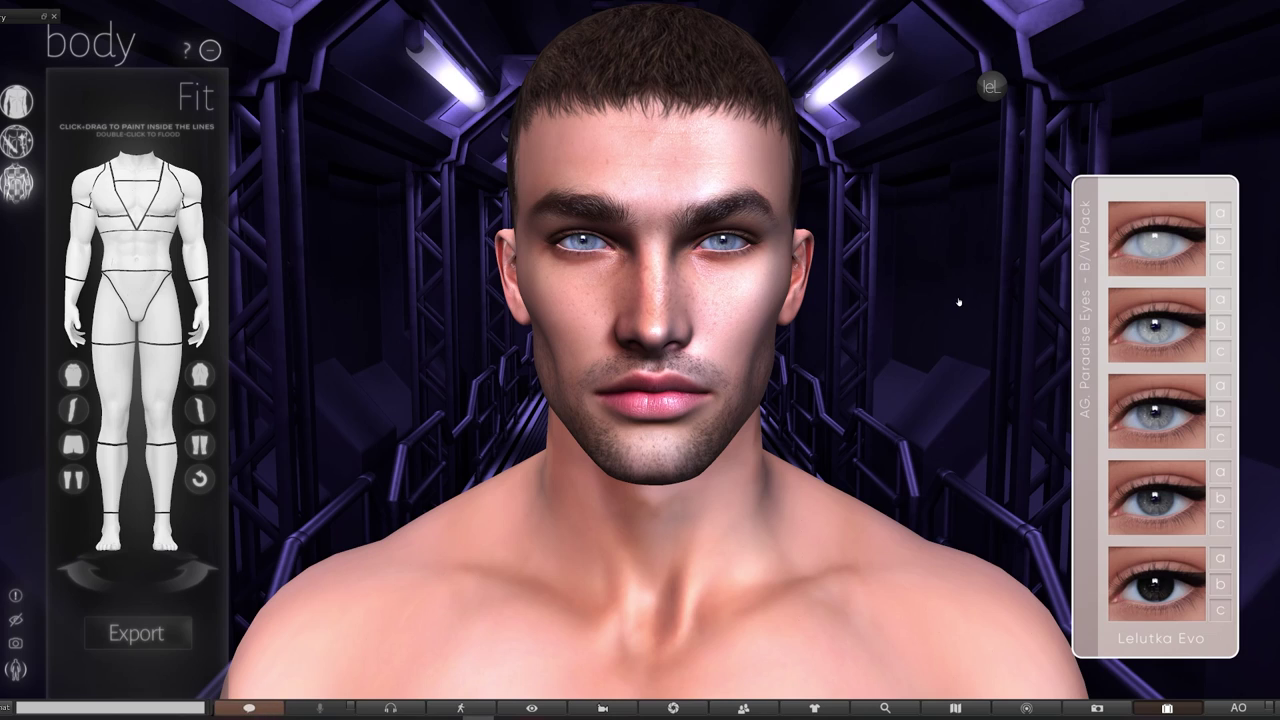
Step: Apply the fourth B/W Pack grey-blue shade to the right eye
left_click(1220, 522)
left_click(1222, 526)
left_click_drag(1248, 50, 936, 178)
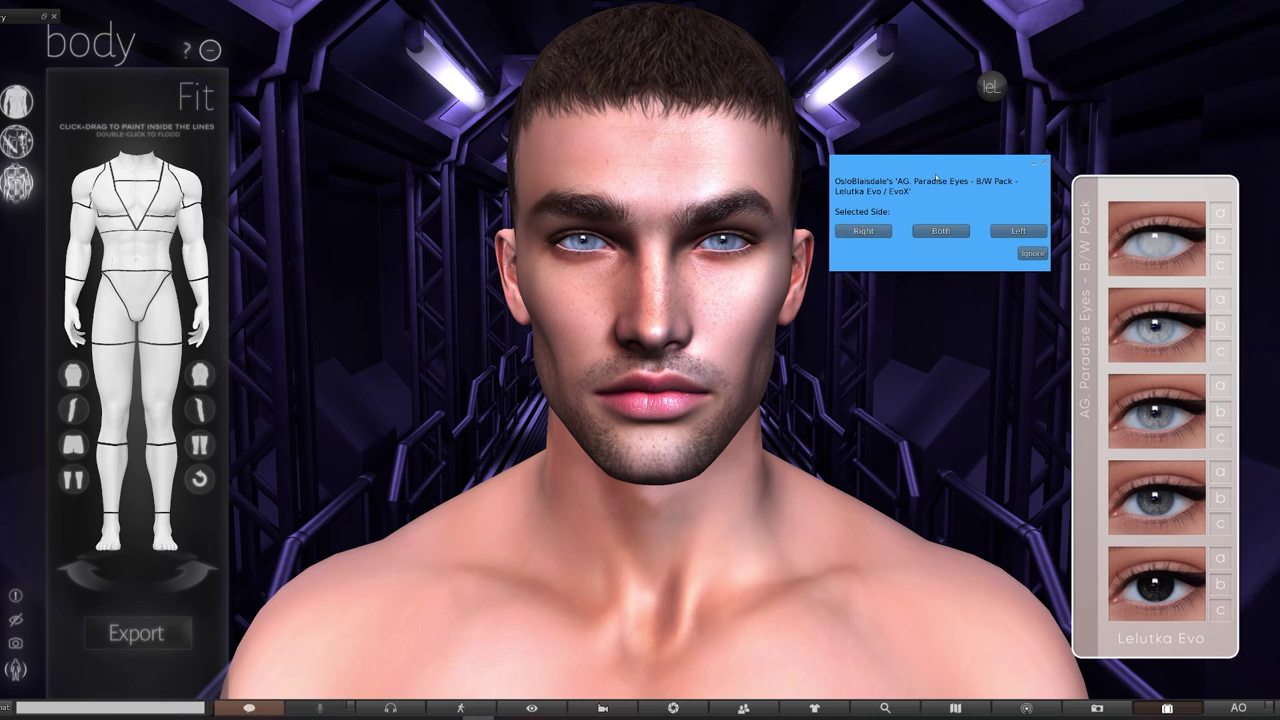
left_click(866, 232)
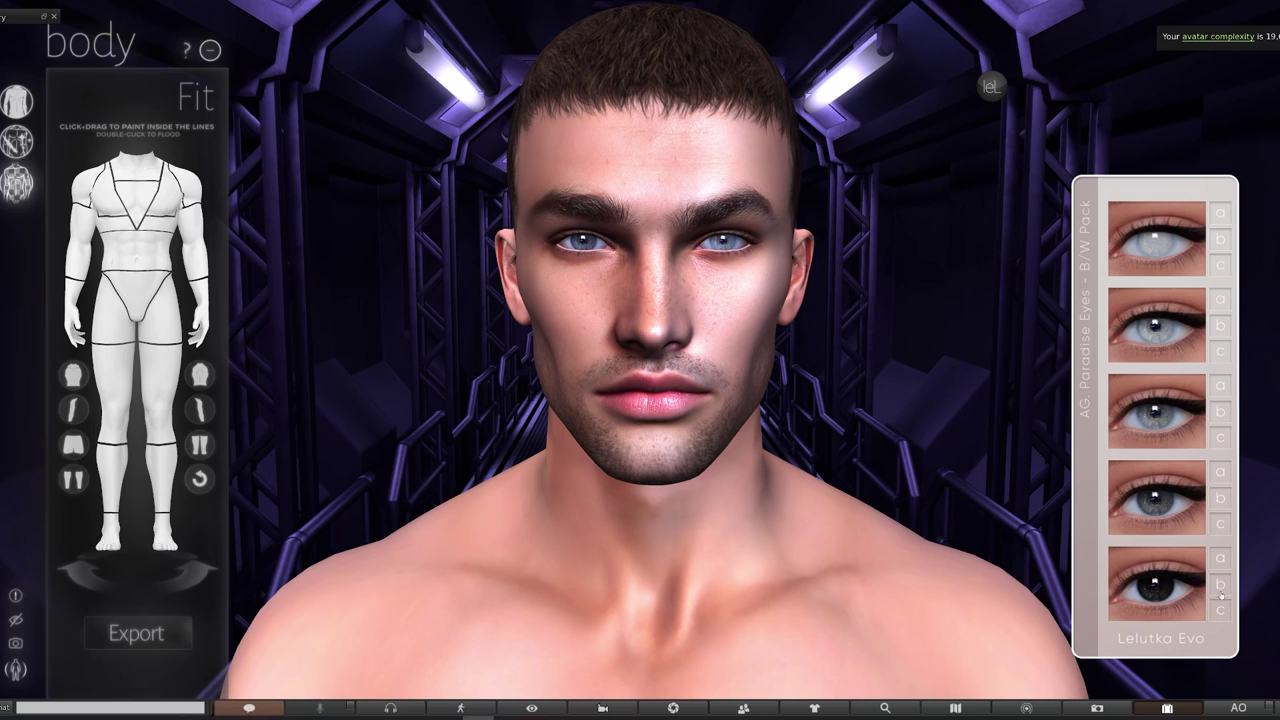
Step: Apply another, bluer B/W Pack shade to the left eye
left_click(1216, 611)
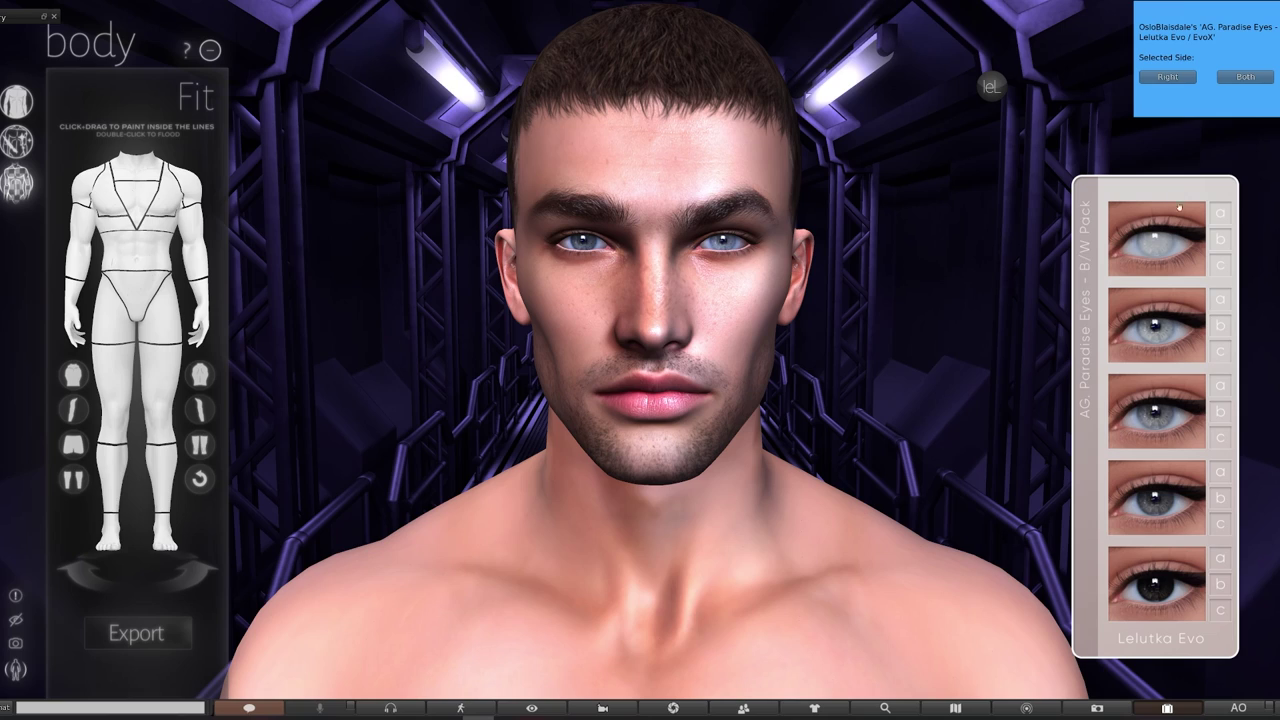
left_click_drag(1190, 40, 904, 170)
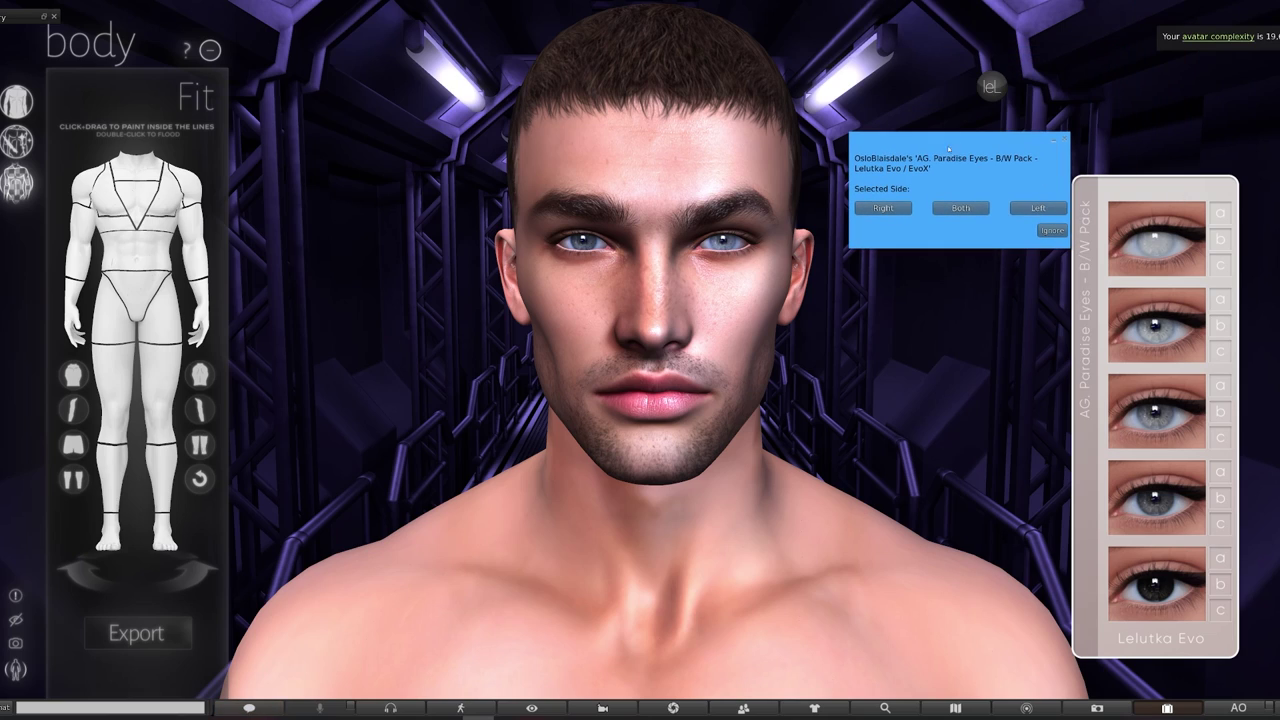
left_click(1033, 213)
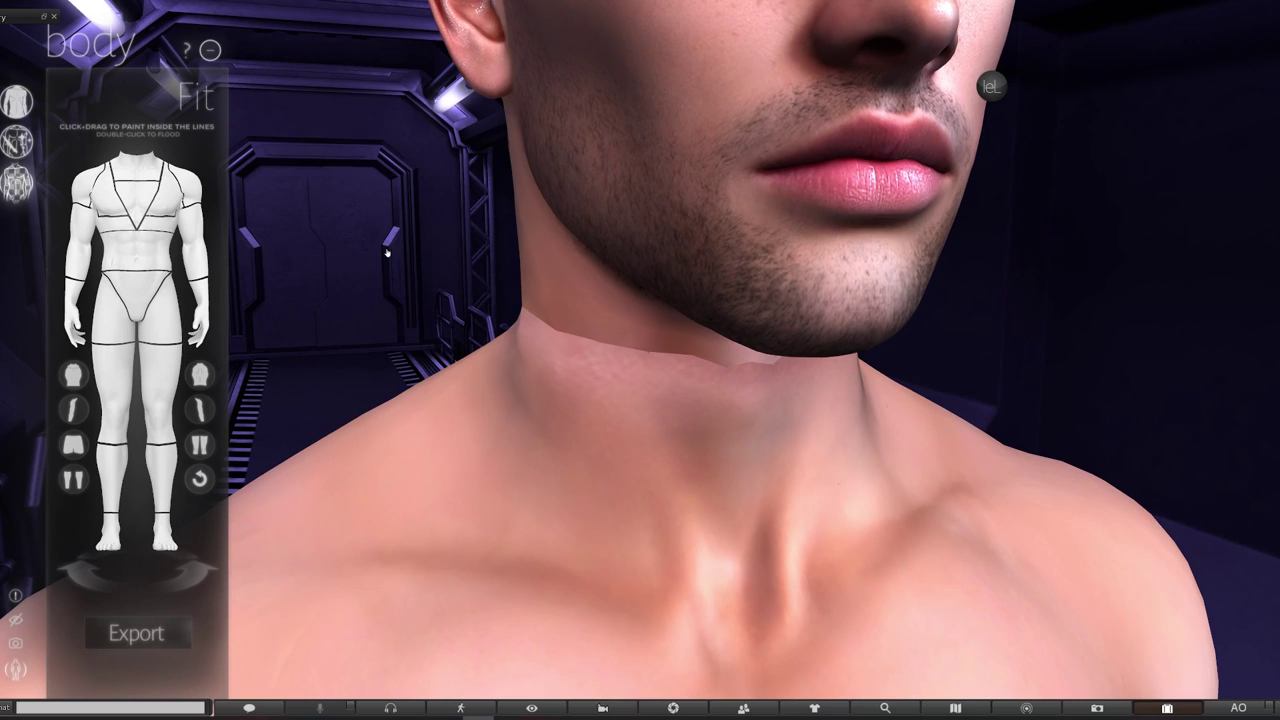
Step: Apply numbered skin tone 12 as a Neckfade from the body HUD's Style options
left_click(18, 146)
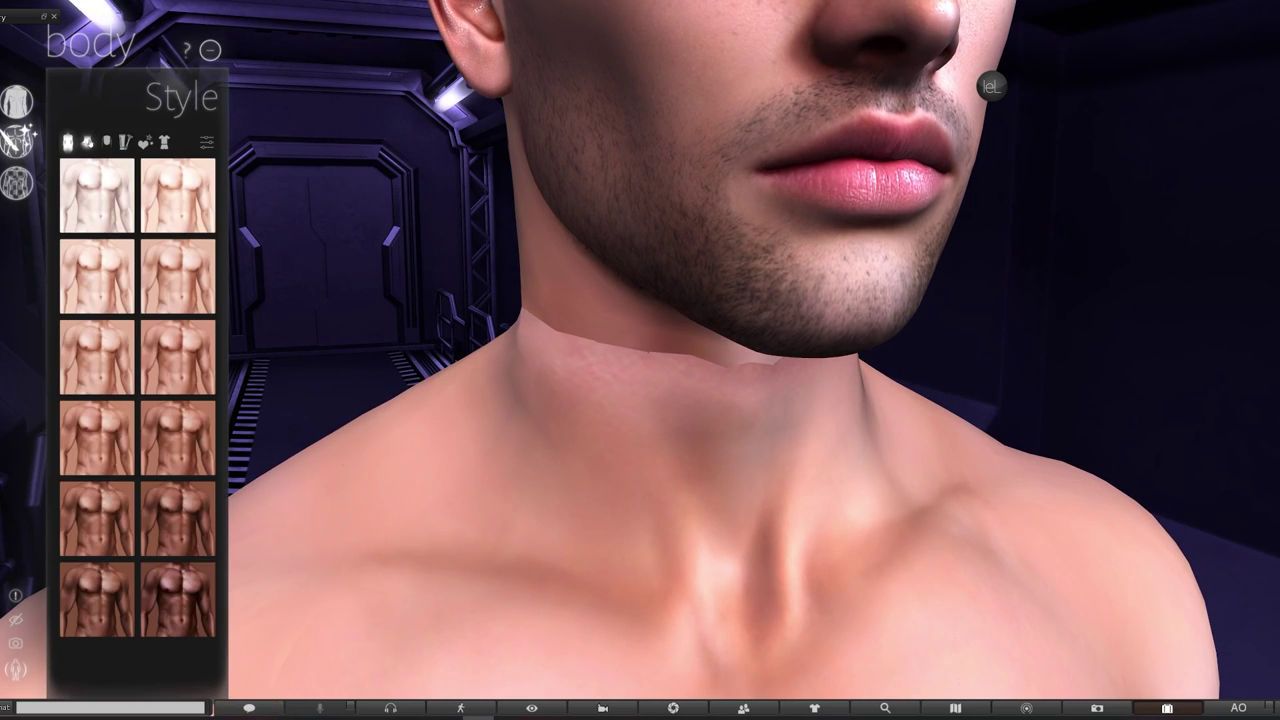
left_click(88, 142)
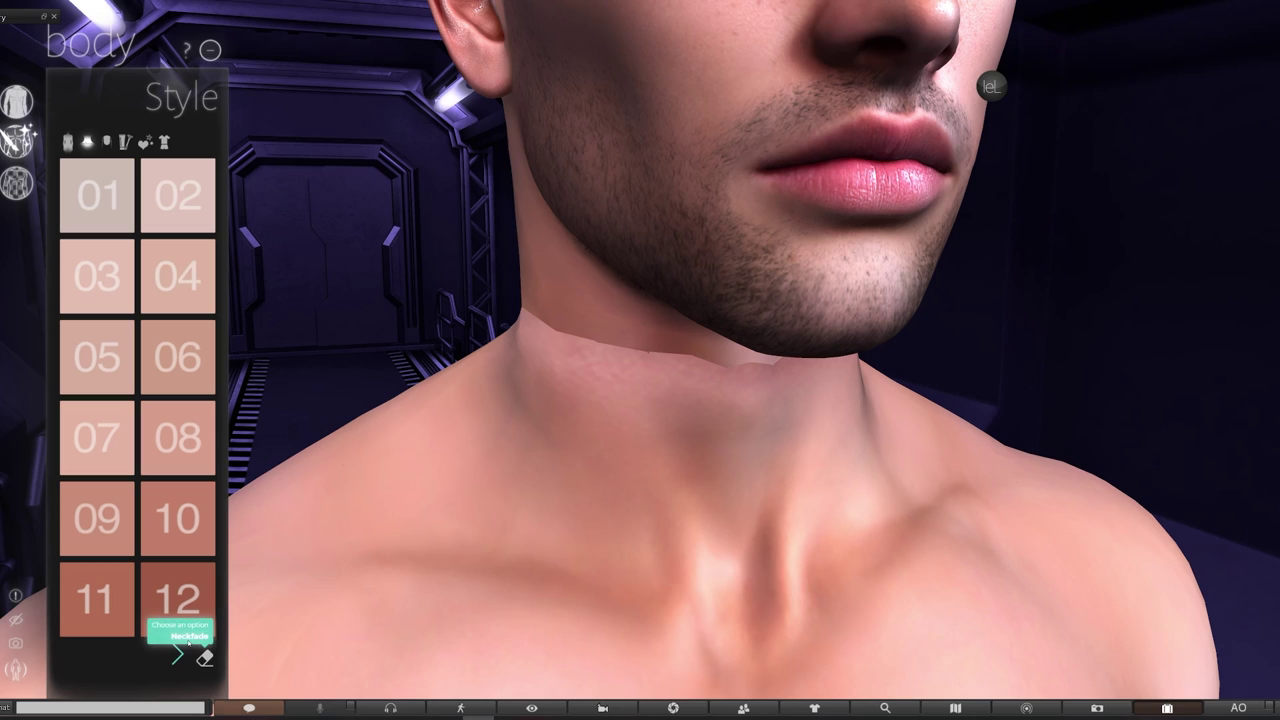
left_click(193, 633)
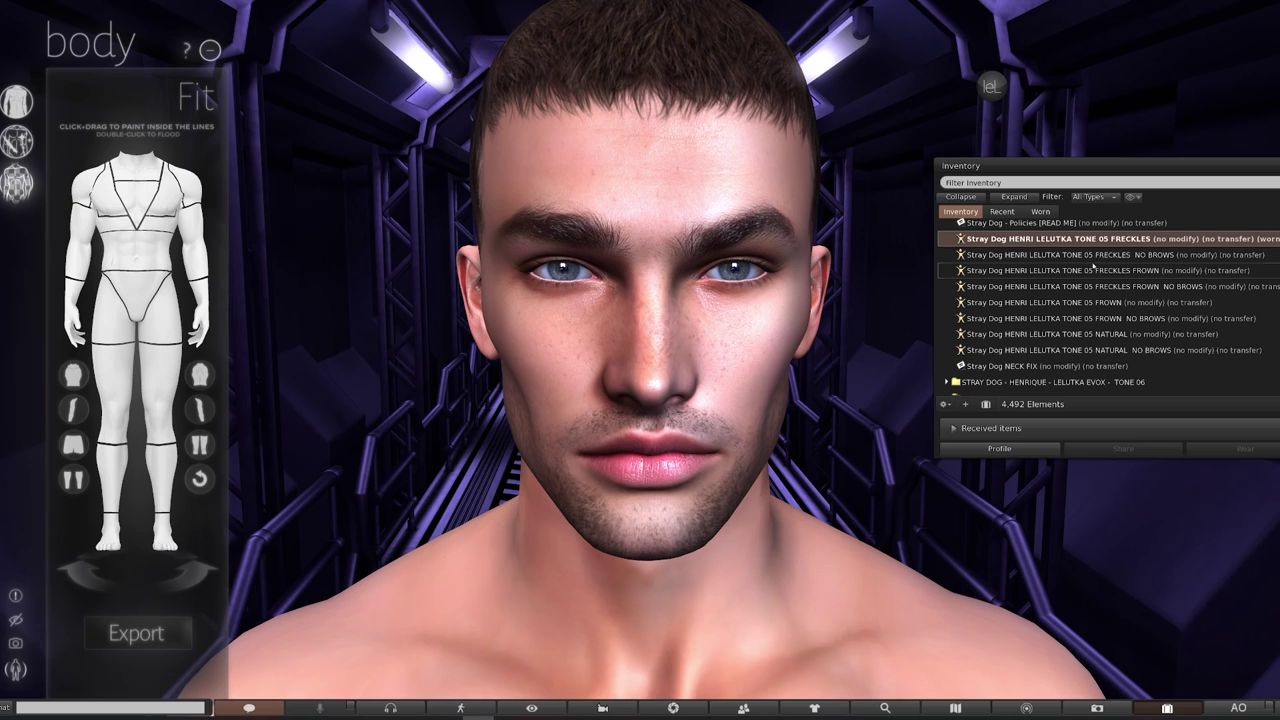
Step: Wear the Tone 05 Freckles No Brows head skin from Inventory, replacing the browed version
left_click(1095, 256)
right_click(1094, 259)
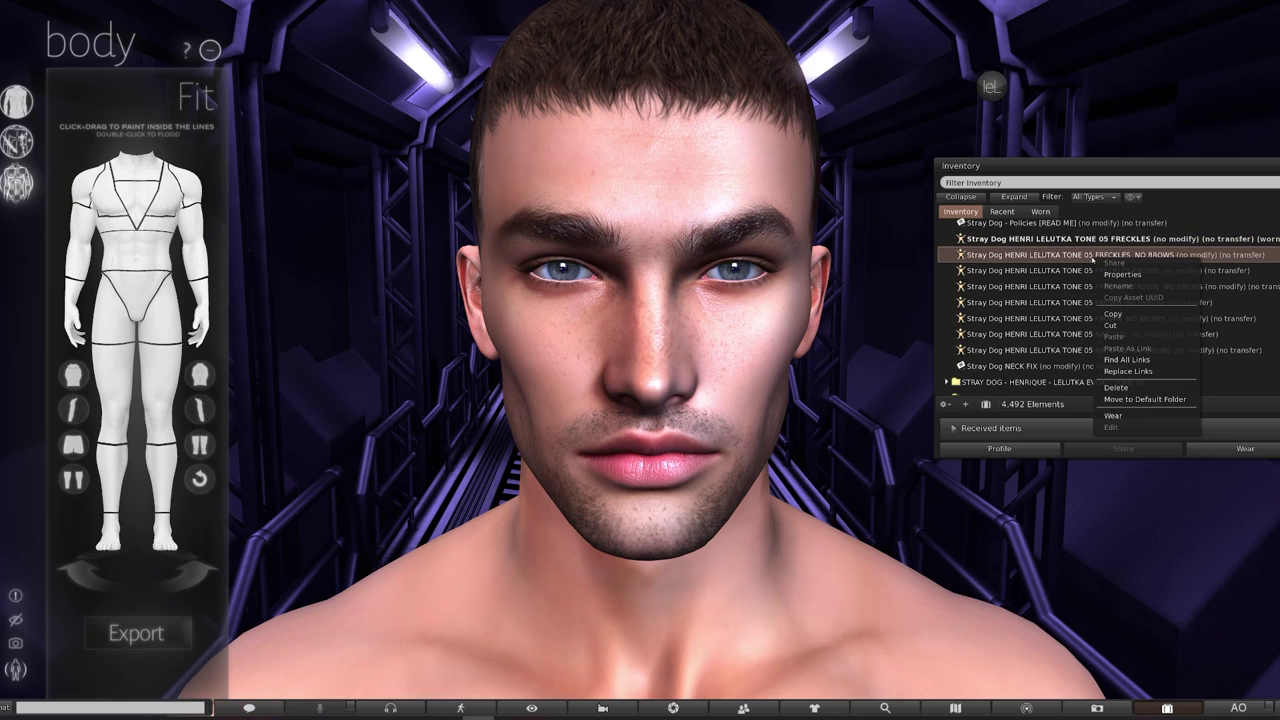
left_click(1112, 416)
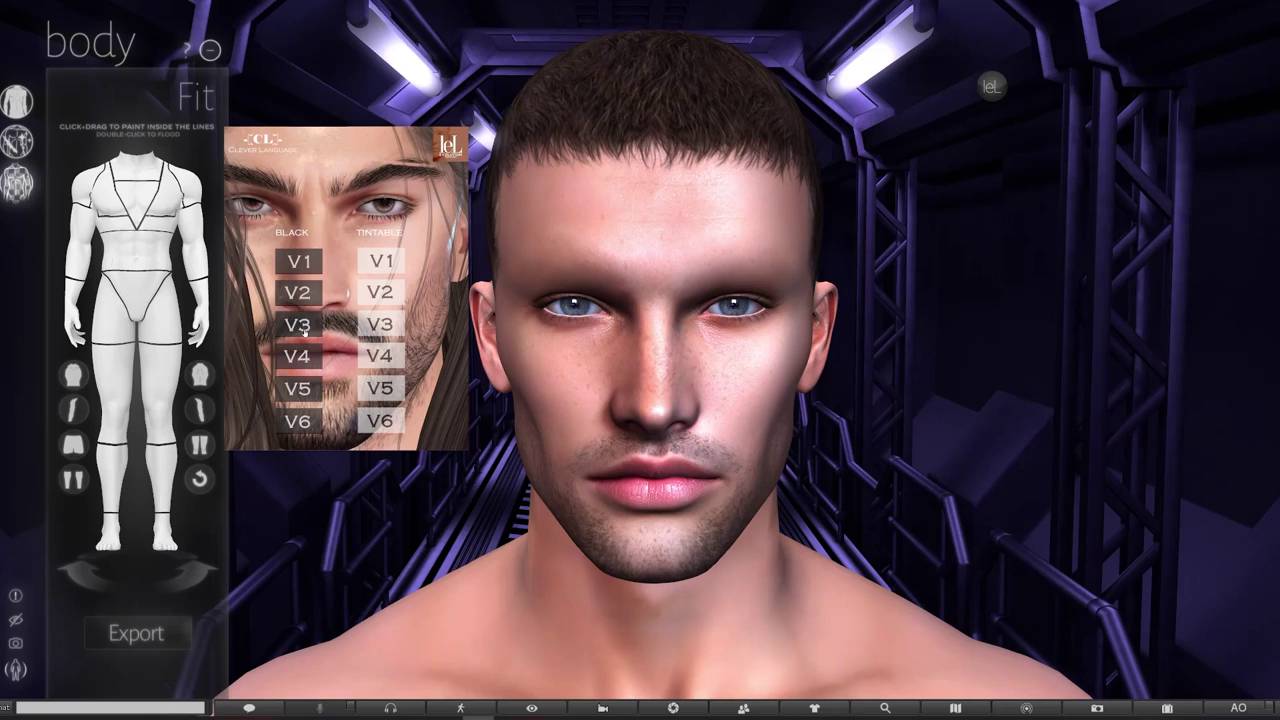
Step: Try black V1 Clever Language brows, then switch to black V5
left_click(316, 260)
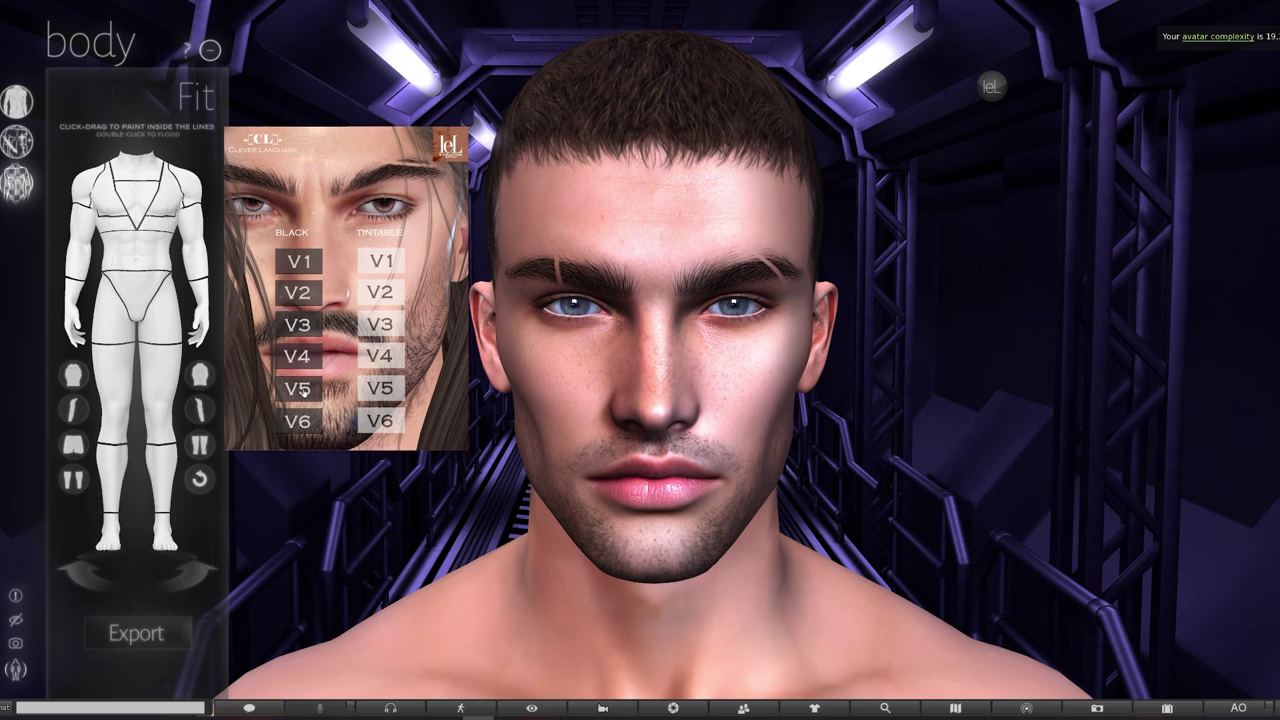
left_click(303, 391)
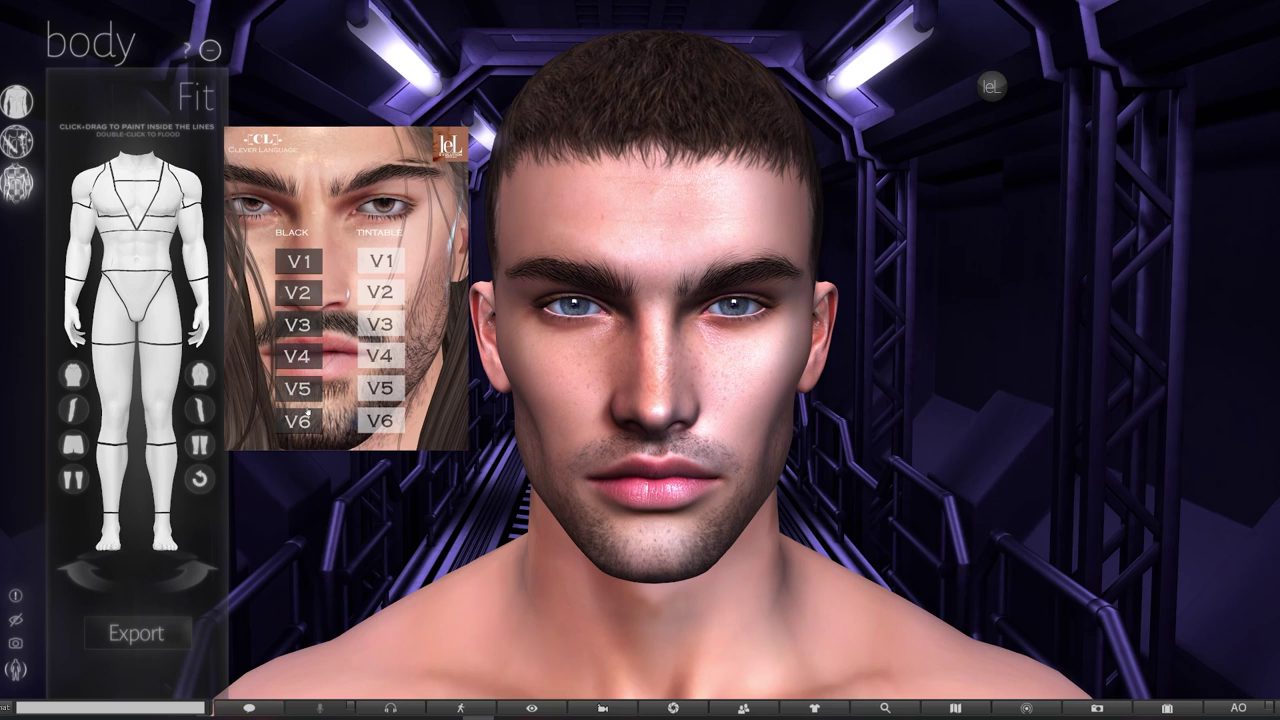
Step: Apply black V6 brows and lower them three steps on the Lelutka HD Brow page
left_click(314, 334)
left_click(991, 86)
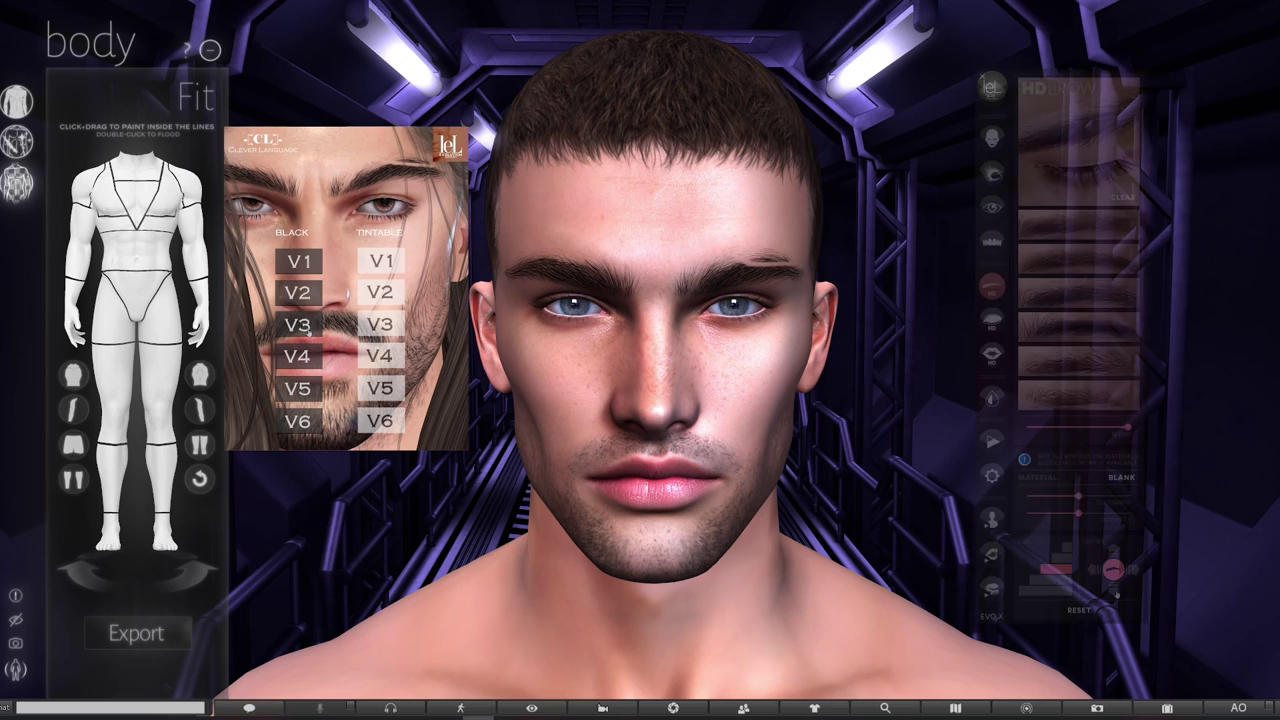
left_click(1115, 590)
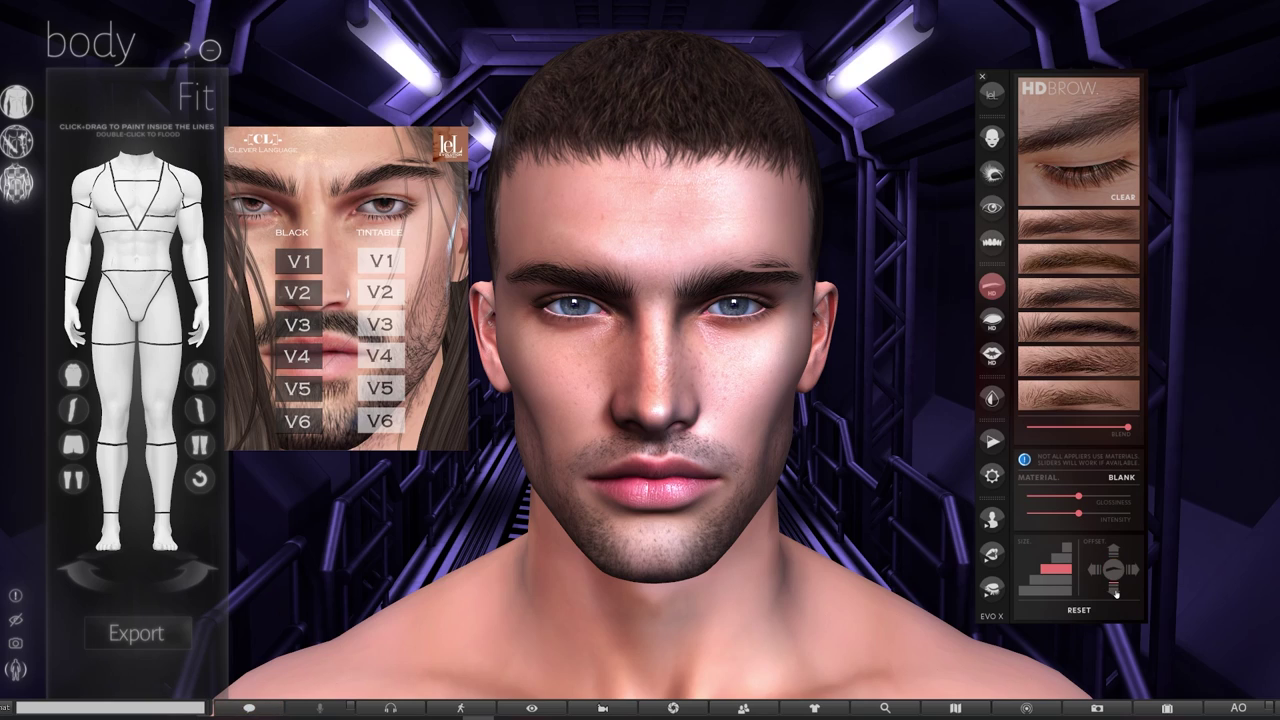
left_click(1115, 592)
left_click(1114, 592)
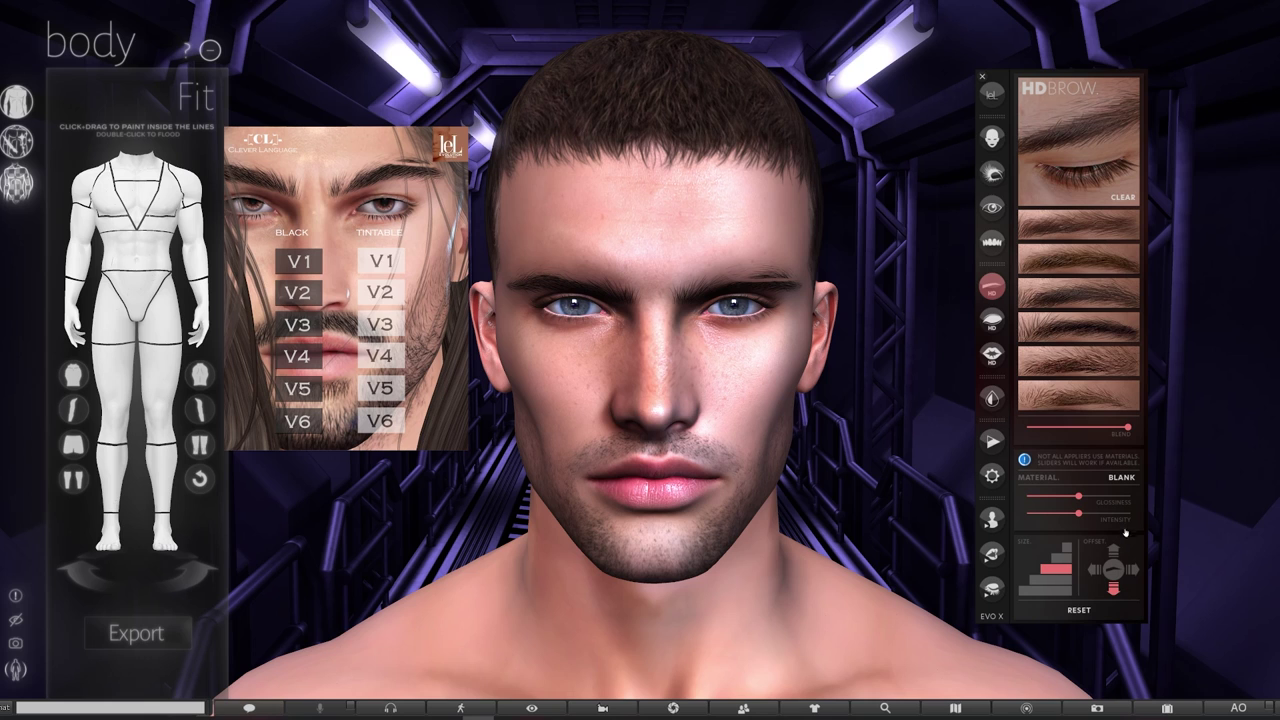
Step: Raise the brows two steps, inspect them, then clear the Lelutka HD brow layer
left_click(1112, 551)
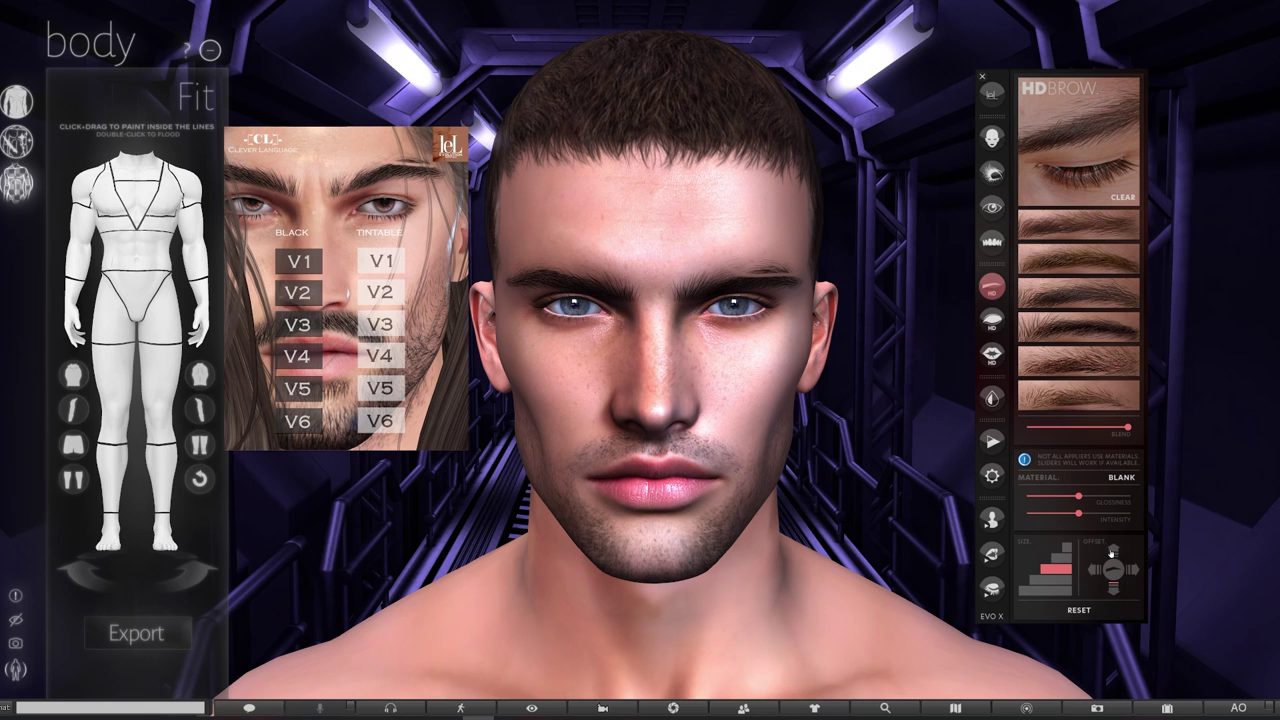
left_click(1112, 552)
key("Escape")
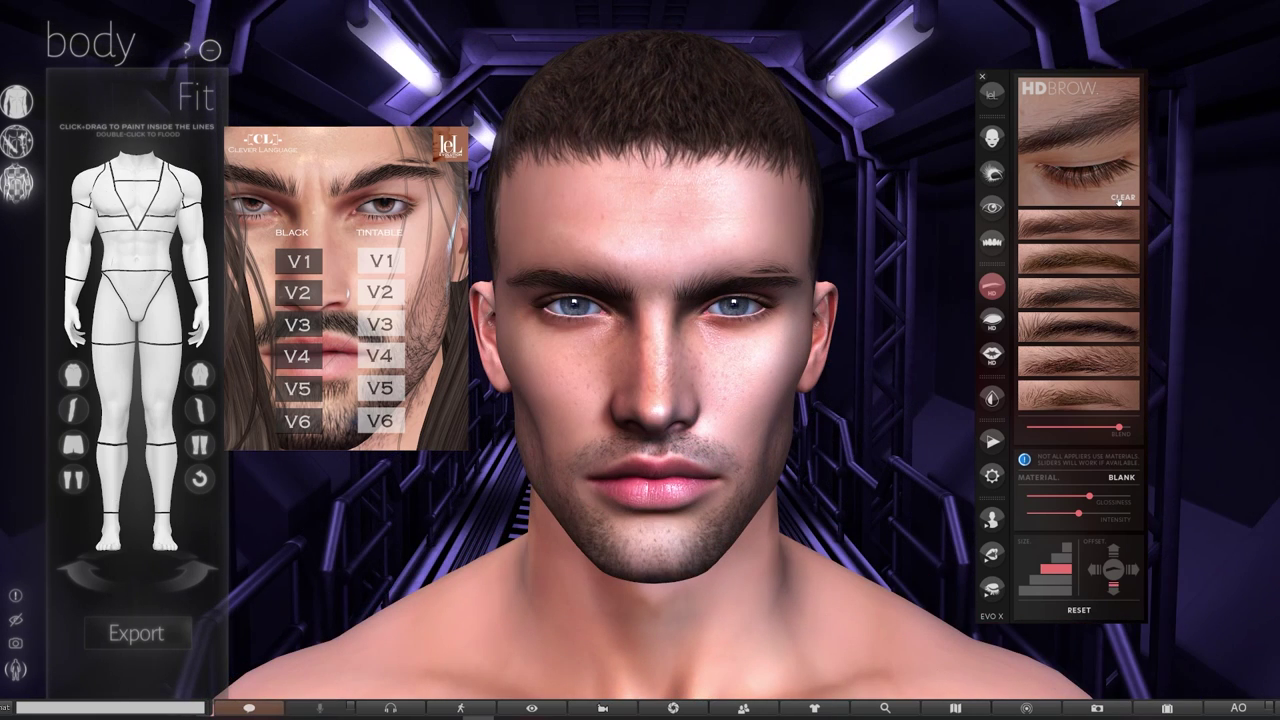
left_click(1118, 200)
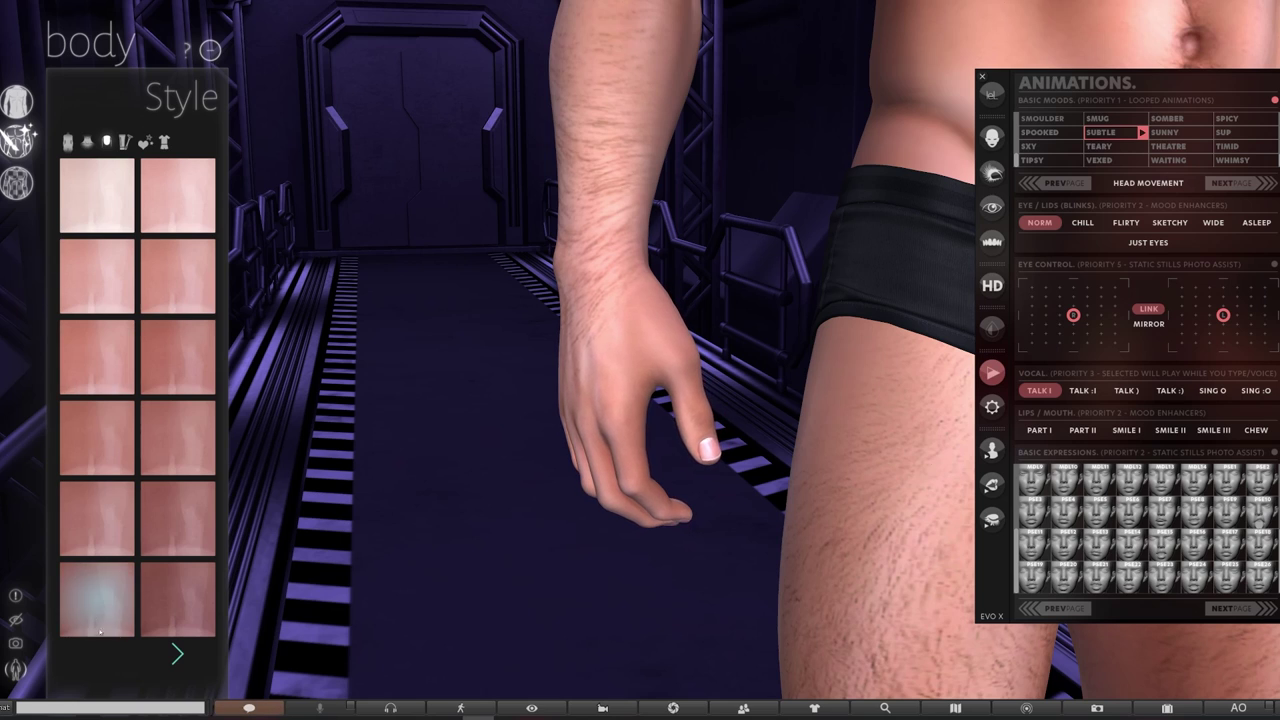
Step: Cycle the right hand through open, curled and relaxed Legacy poses, ending on a fist
left_click(67, 141)
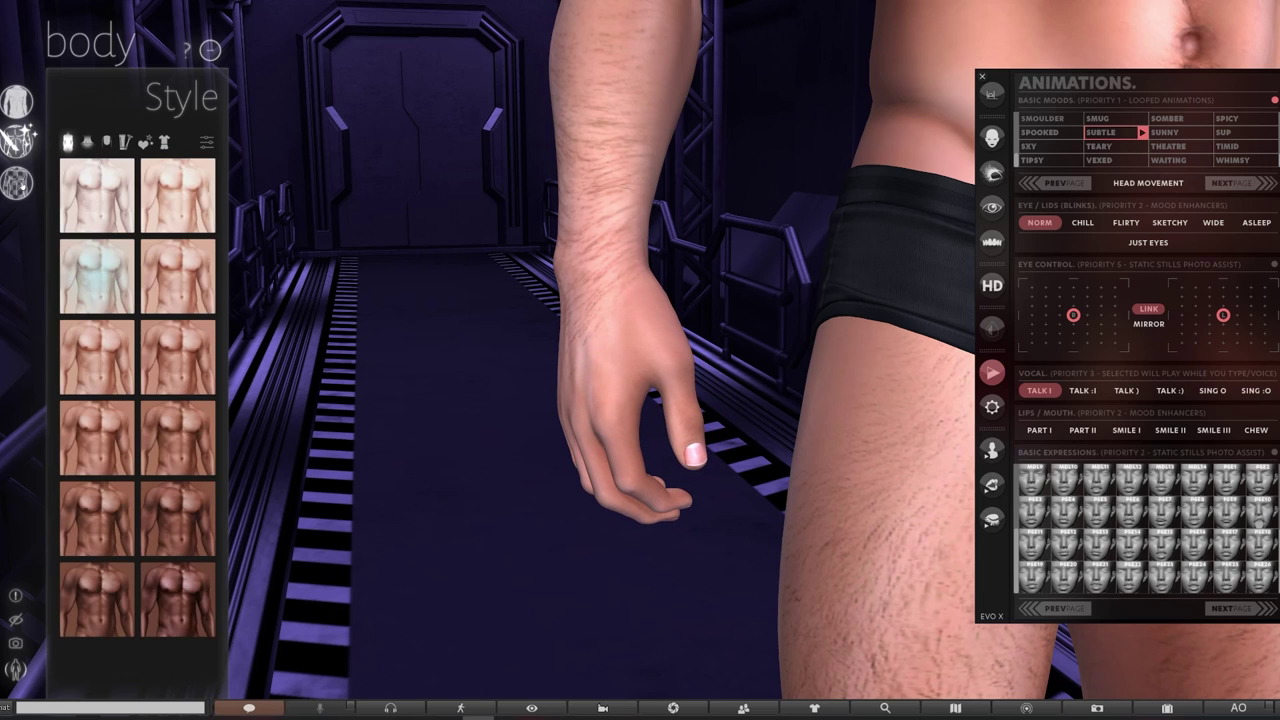
left_click(16, 101)
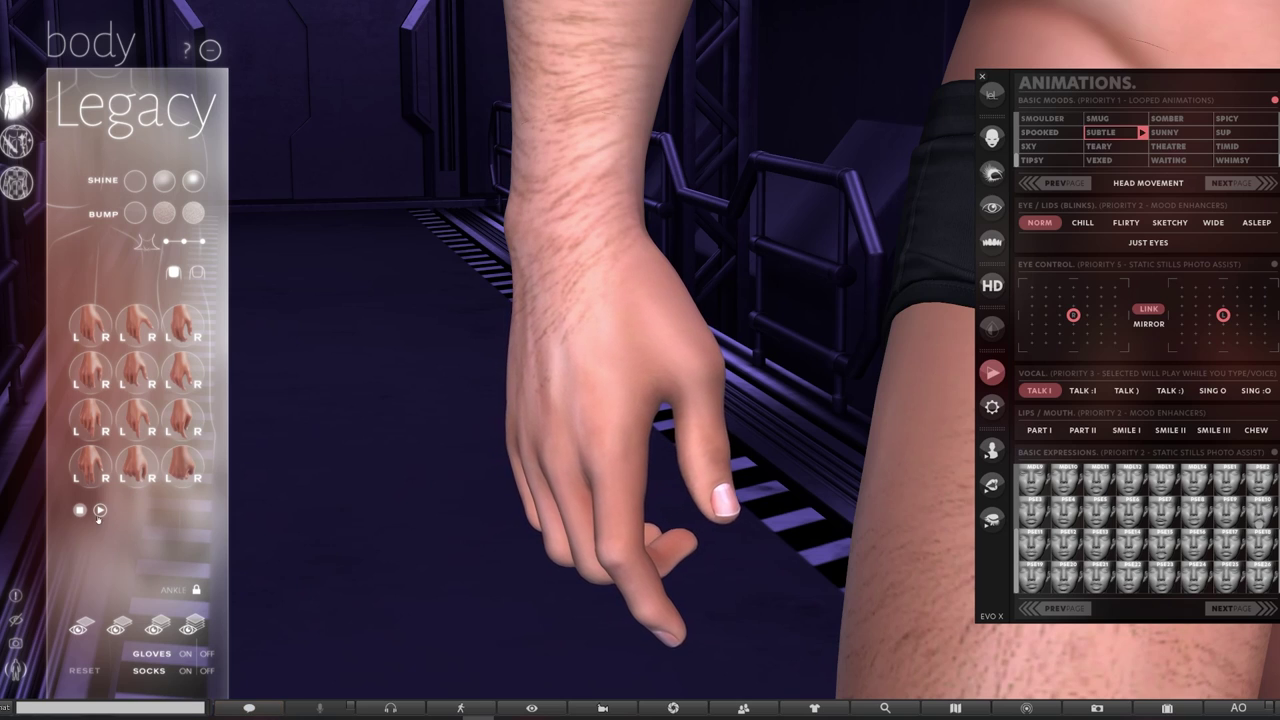
left_click(105, 479)
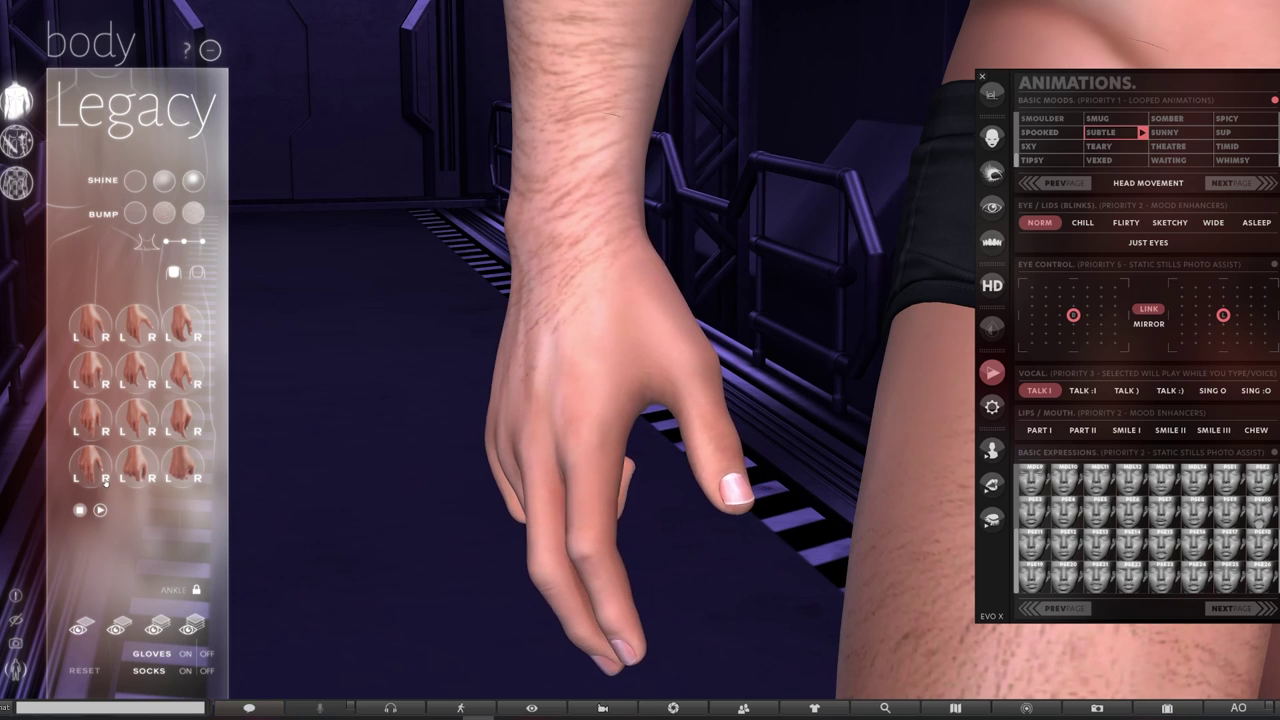
left_click(153, 384)
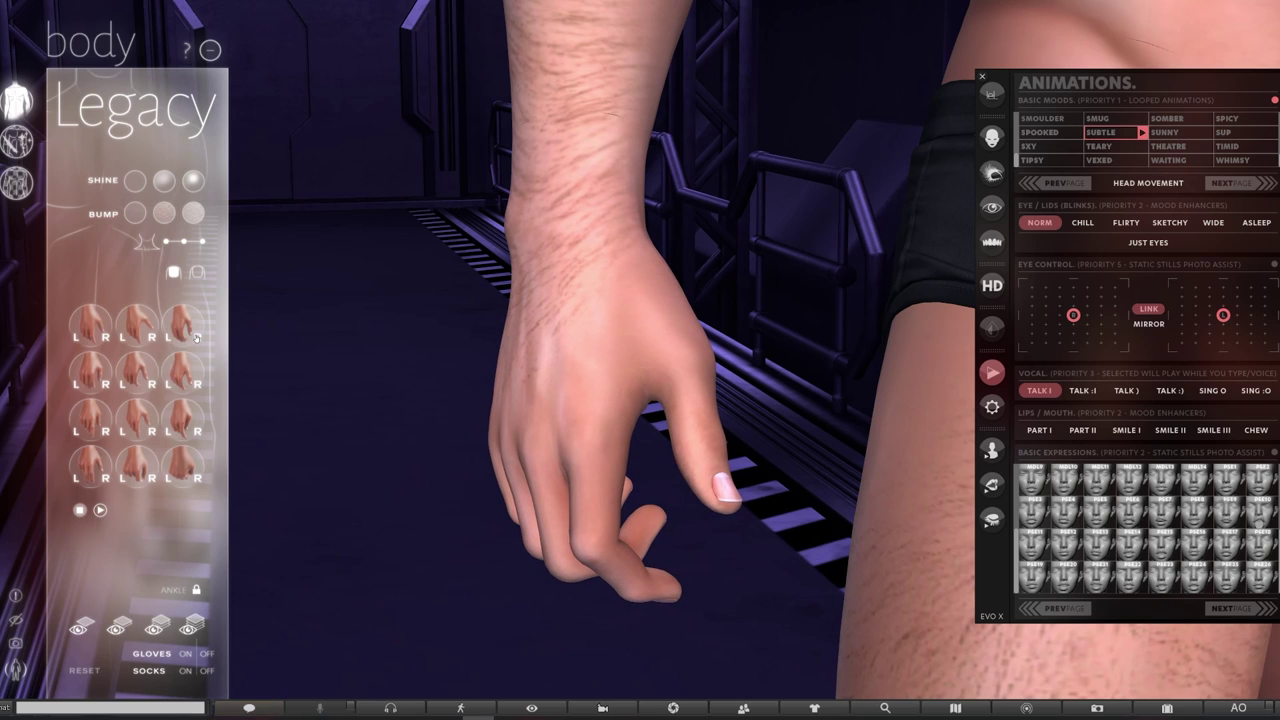
left_click(100, 385)
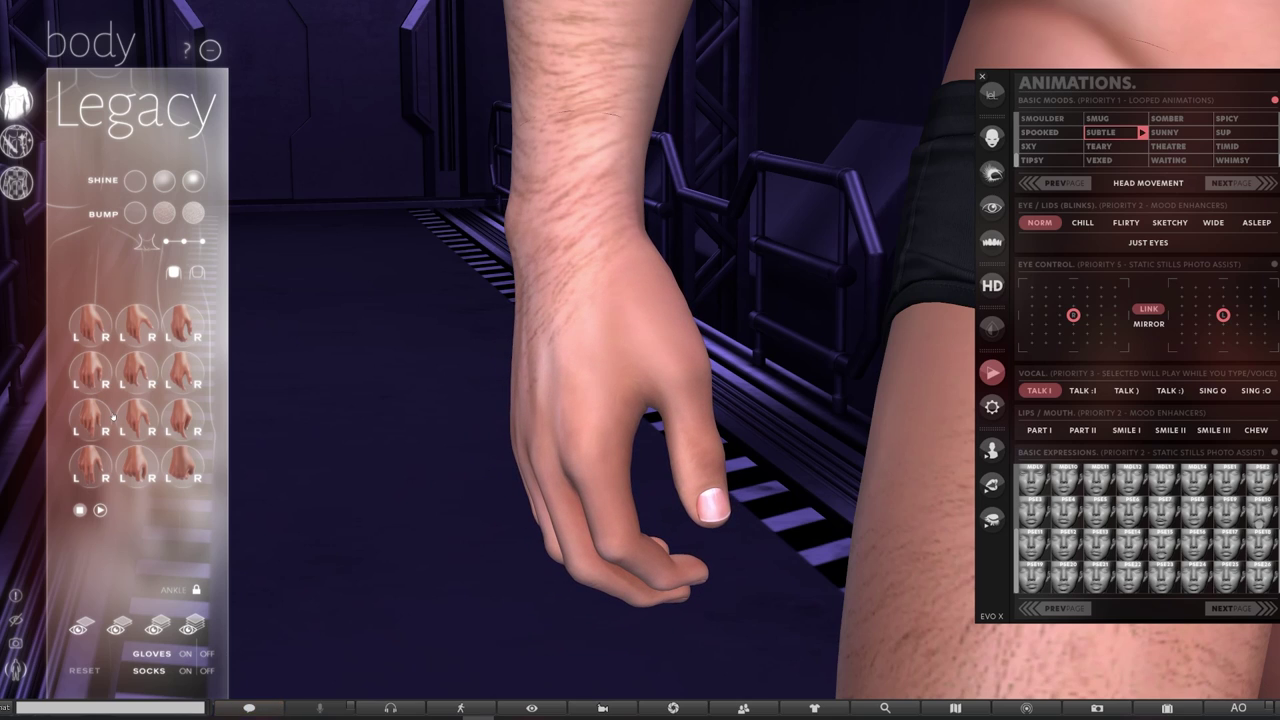
left_click(199, 479)
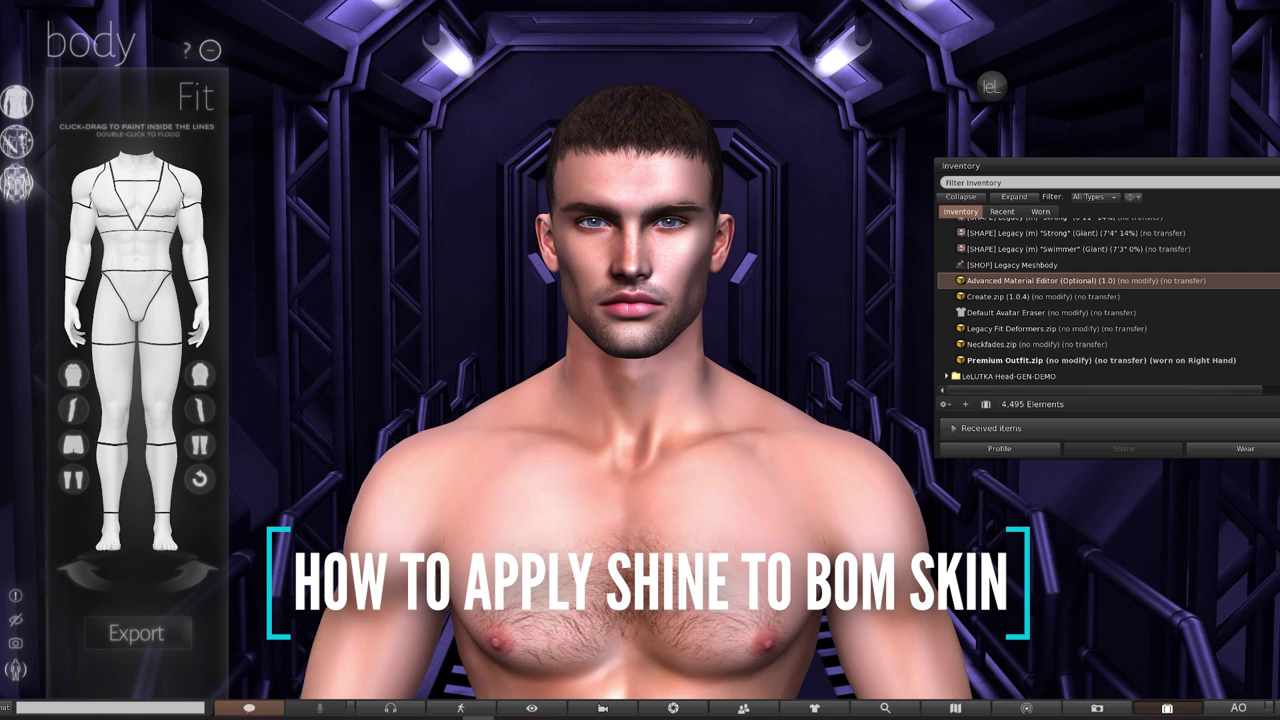
Step: Minimize the Inventory window with Ctrl+I to clear the view
key("ctrl+i")
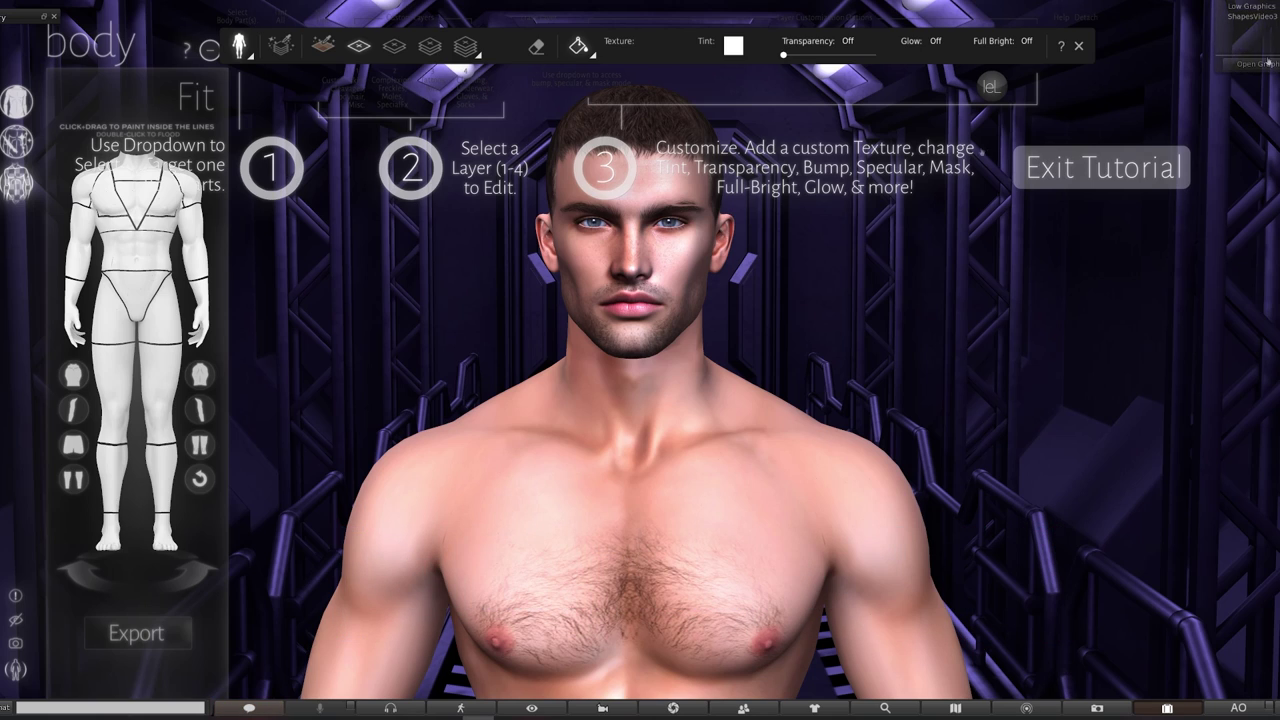
Step: Enable Advanced Lighting Model with Sun/Moon + Projectors shadows in Graphics preferences
key("ctrl+p")
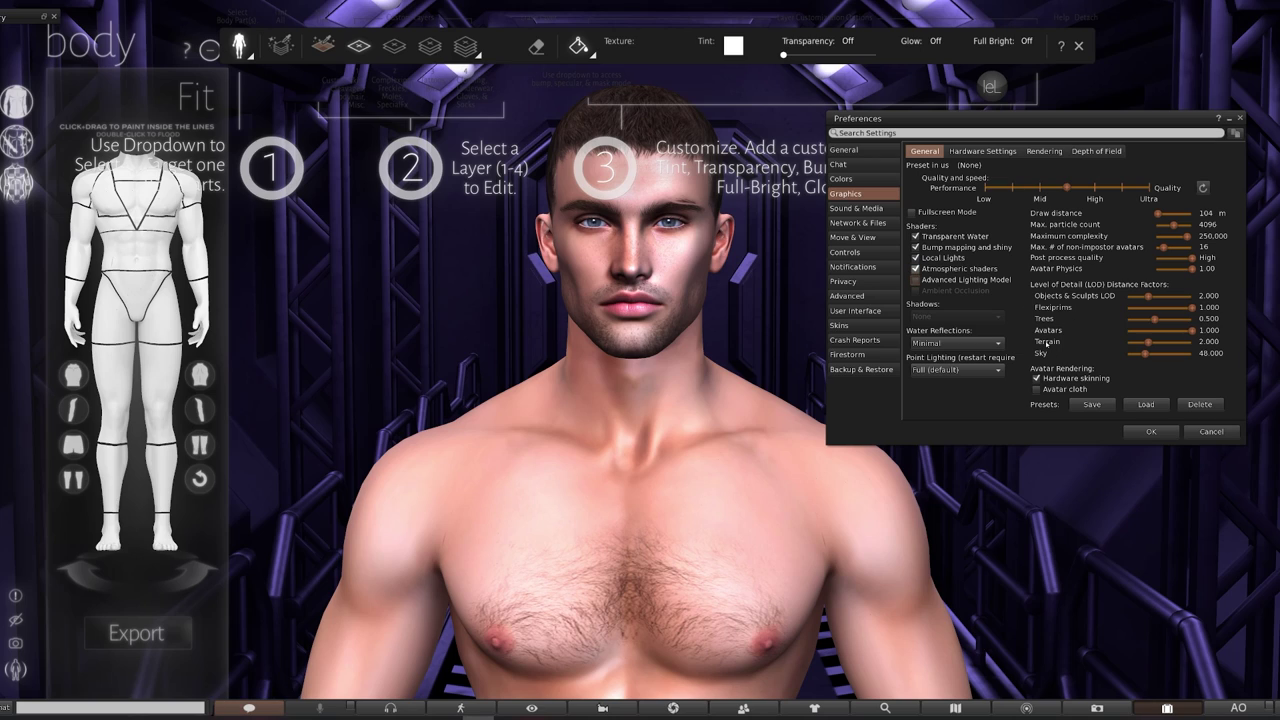
left_click(915, 280)
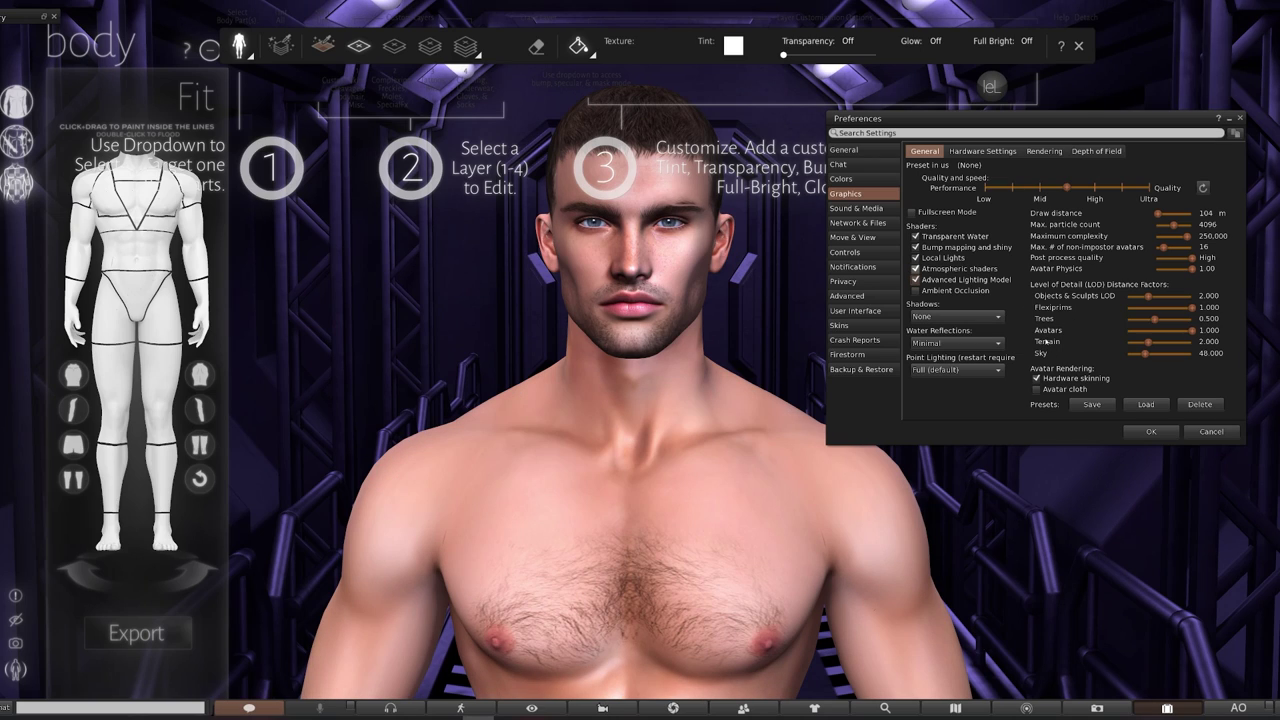
left_click(988, 316)
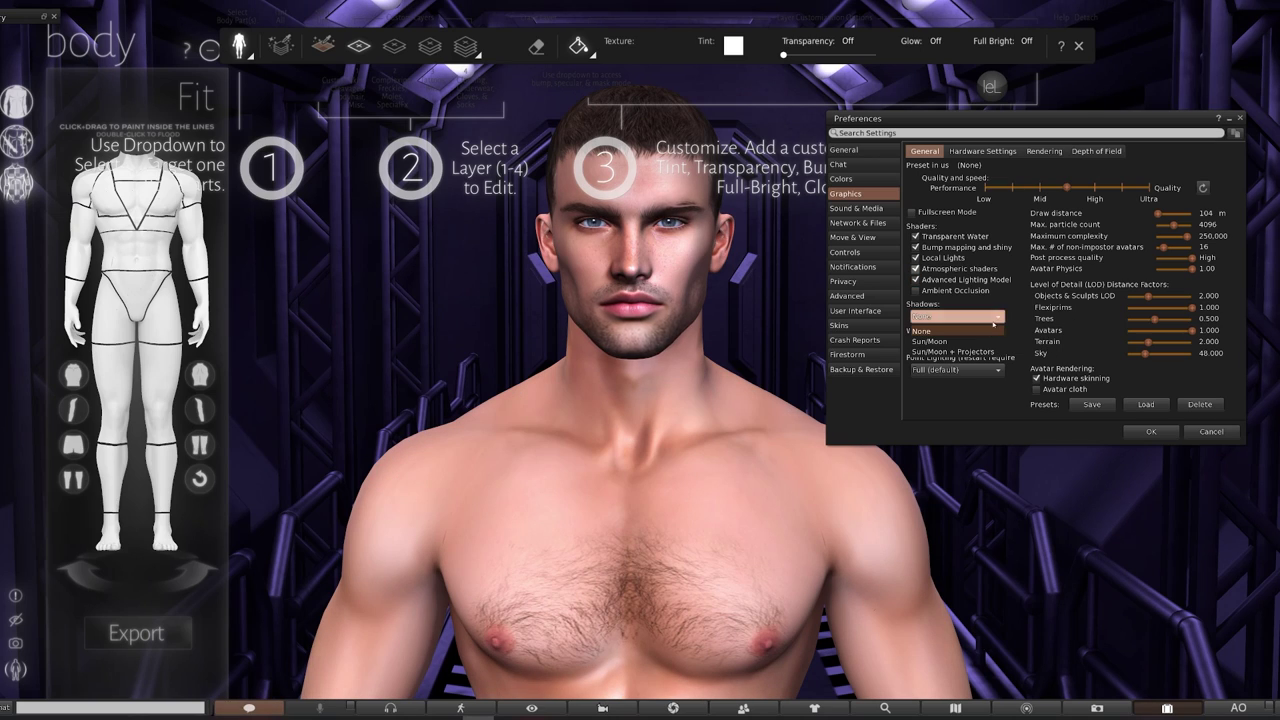
left_click(955, 351)
left_click(1152, 433)
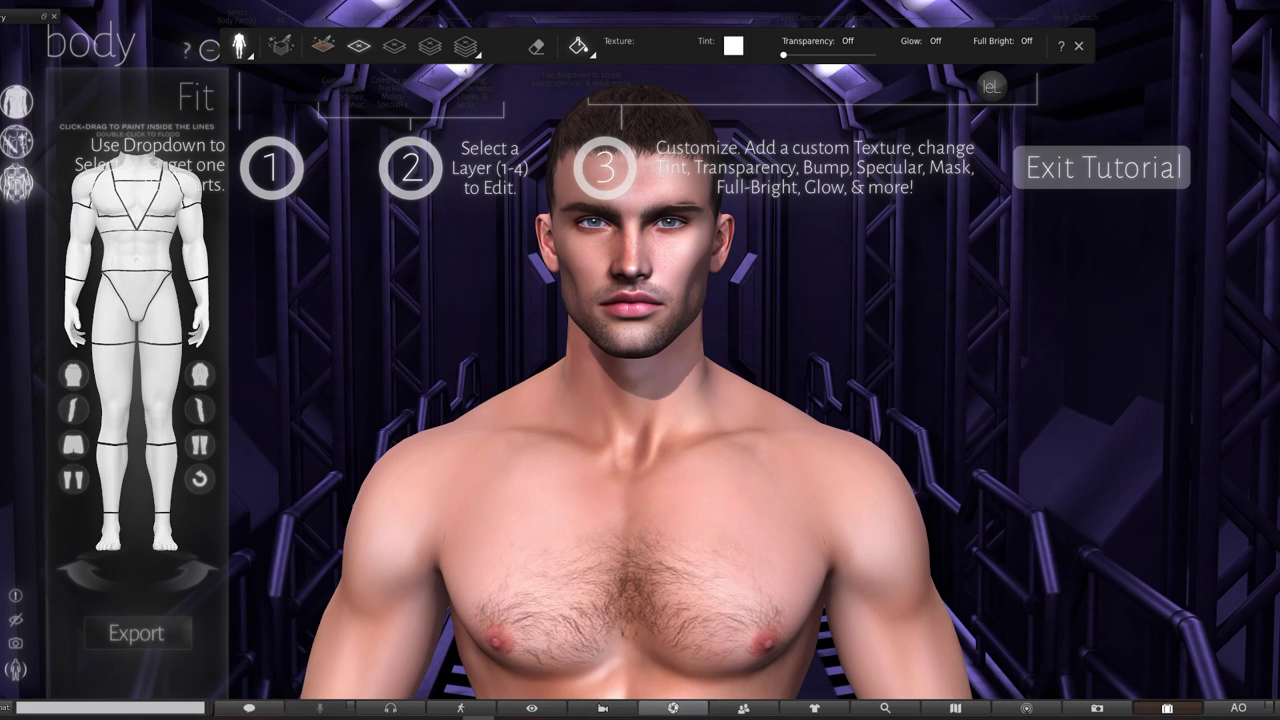
Step: Drag the sun lower in Personal Lighting to relight the avatar
left_click(249, 707)
left_click(58, 111)
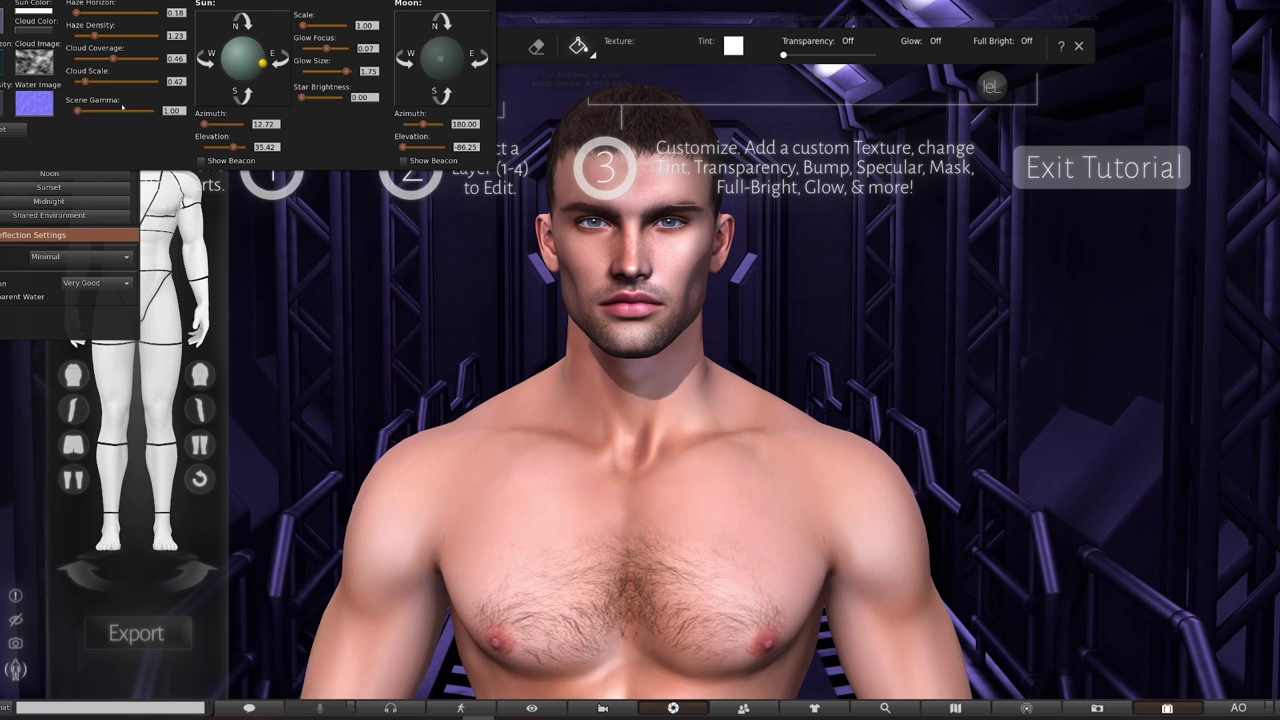
mouse_move(254, 58)
left_mouse_down()
mouse_move(257, 81)
mouse_move(243, 80)
mouse_move(249, 44)
left_mouse_up()
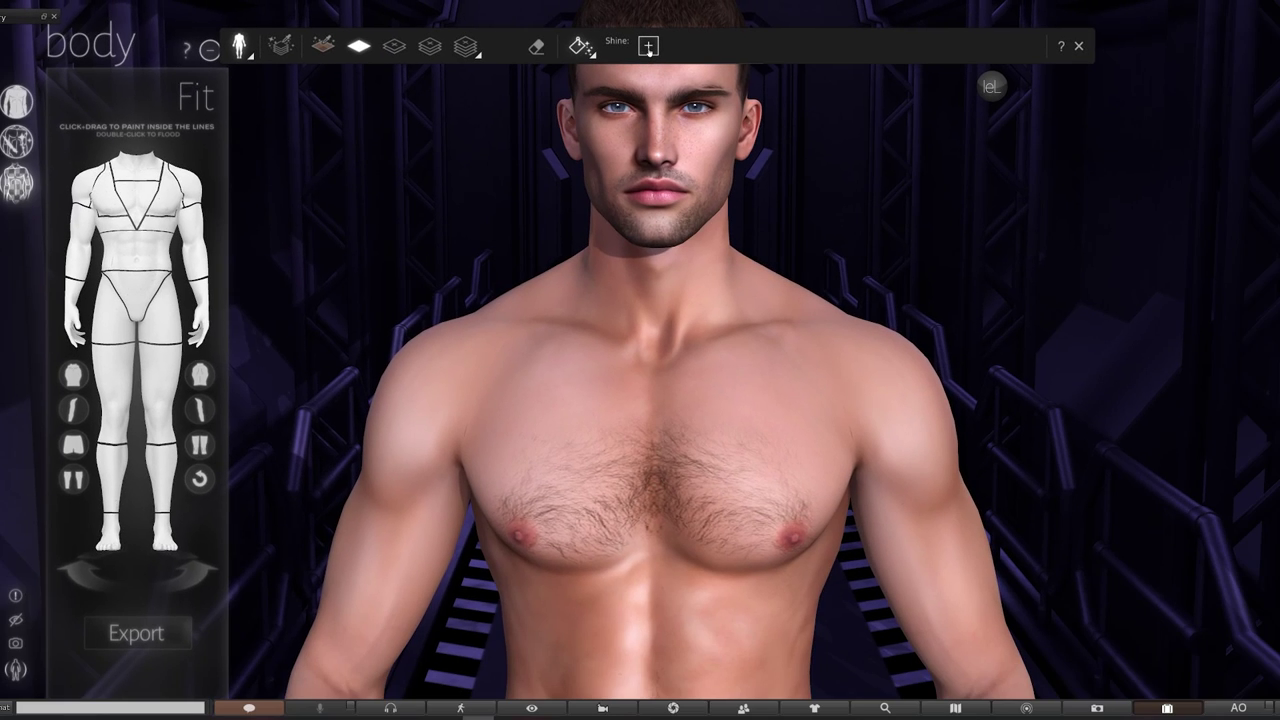
Step: Apply the BOM skin from the Style tab, then set the Material Editor paint tool to Shine mode
left_click(578, 52)
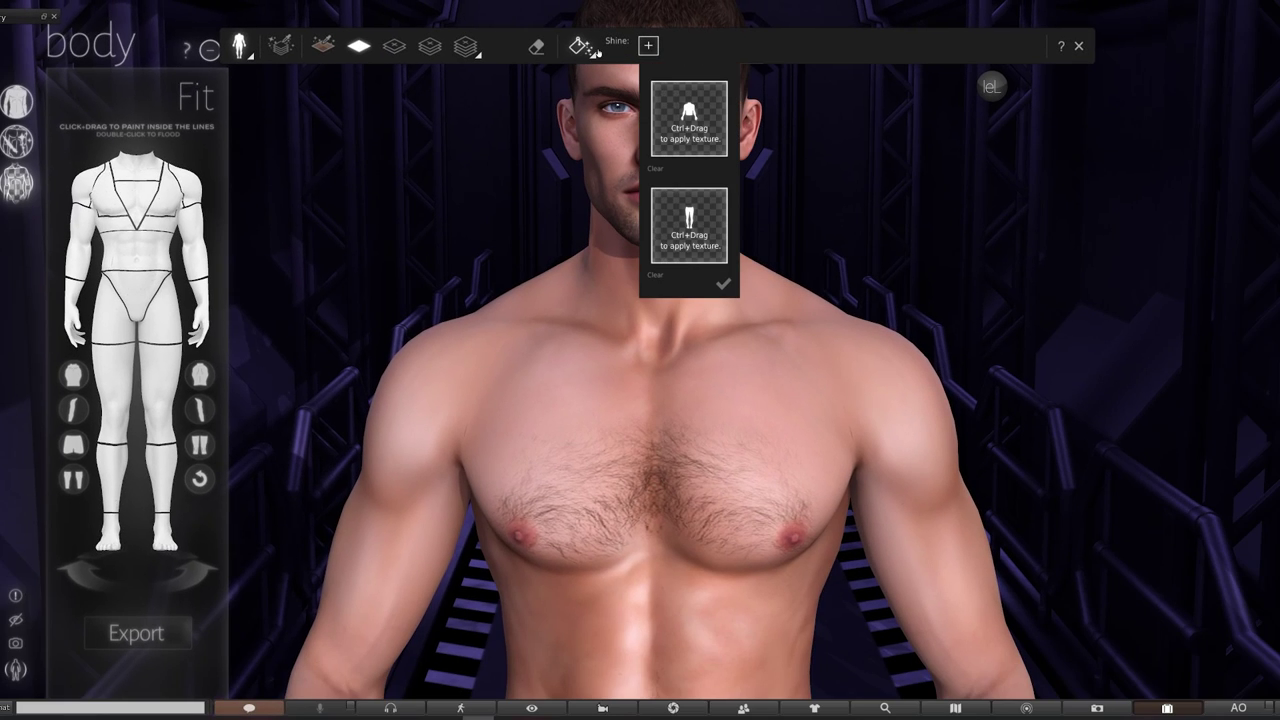
left_click(594, 52)
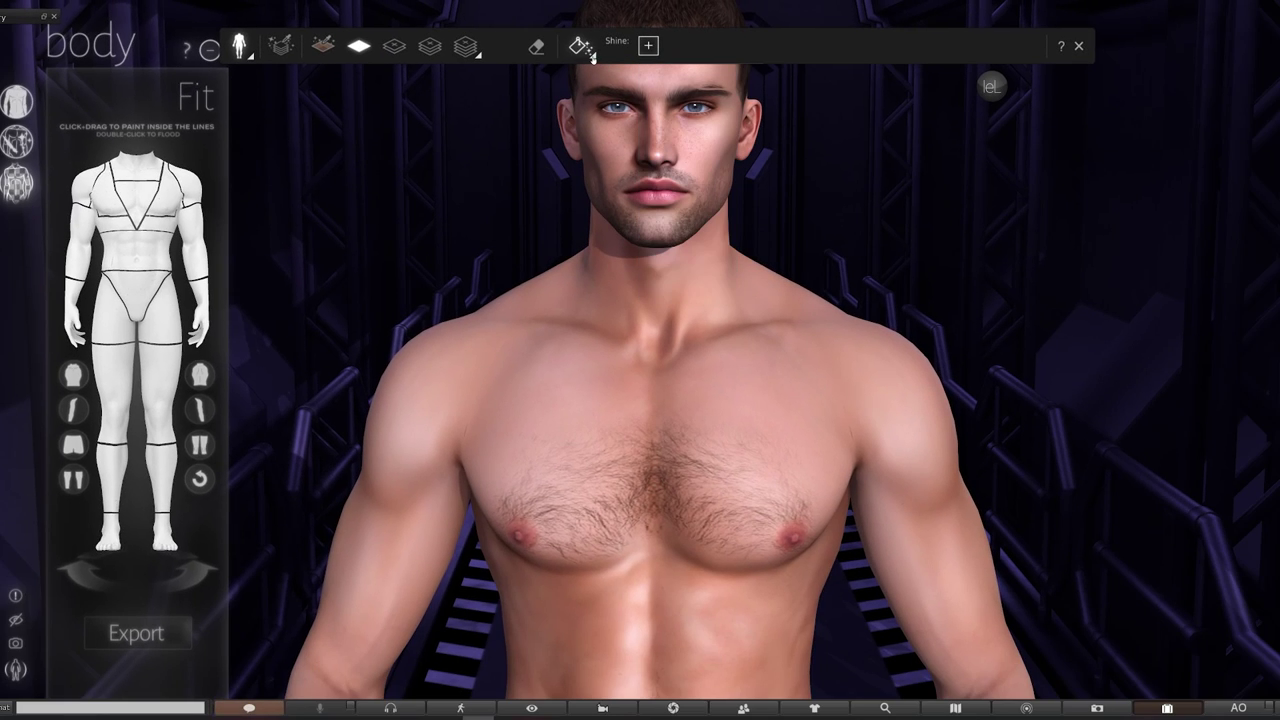
left_click(581, 50)
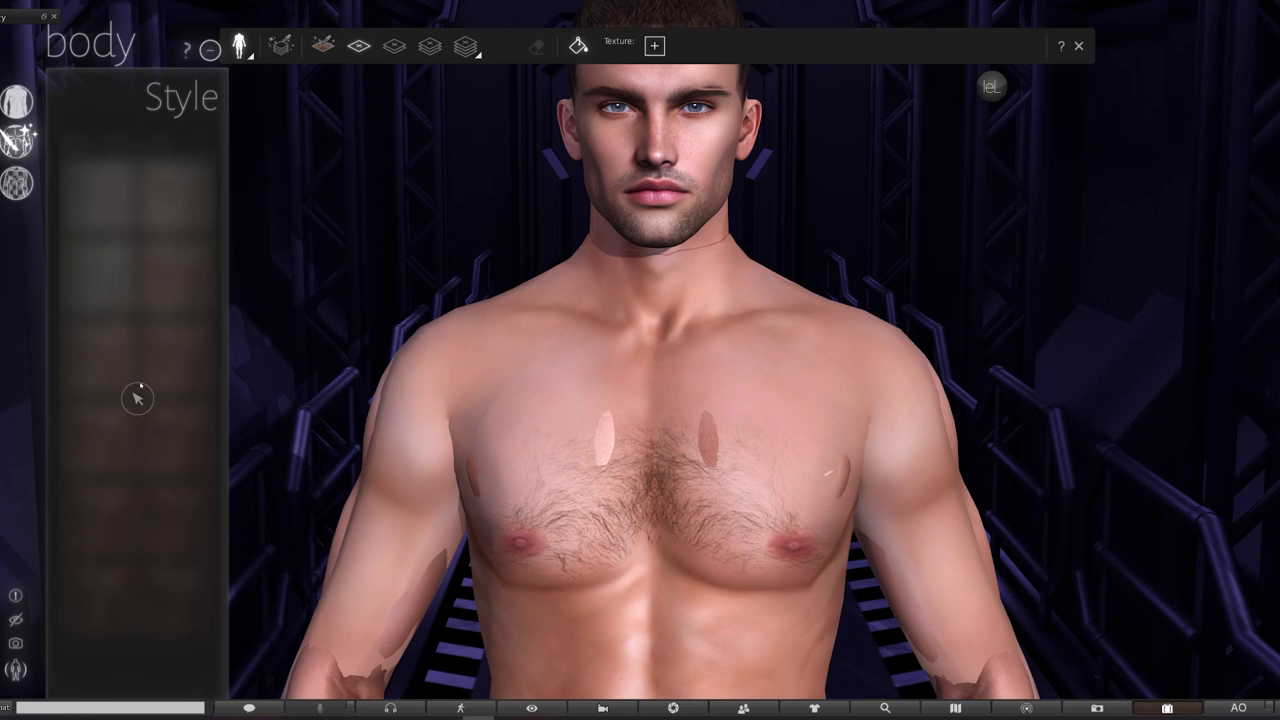
left_click(206, 142)
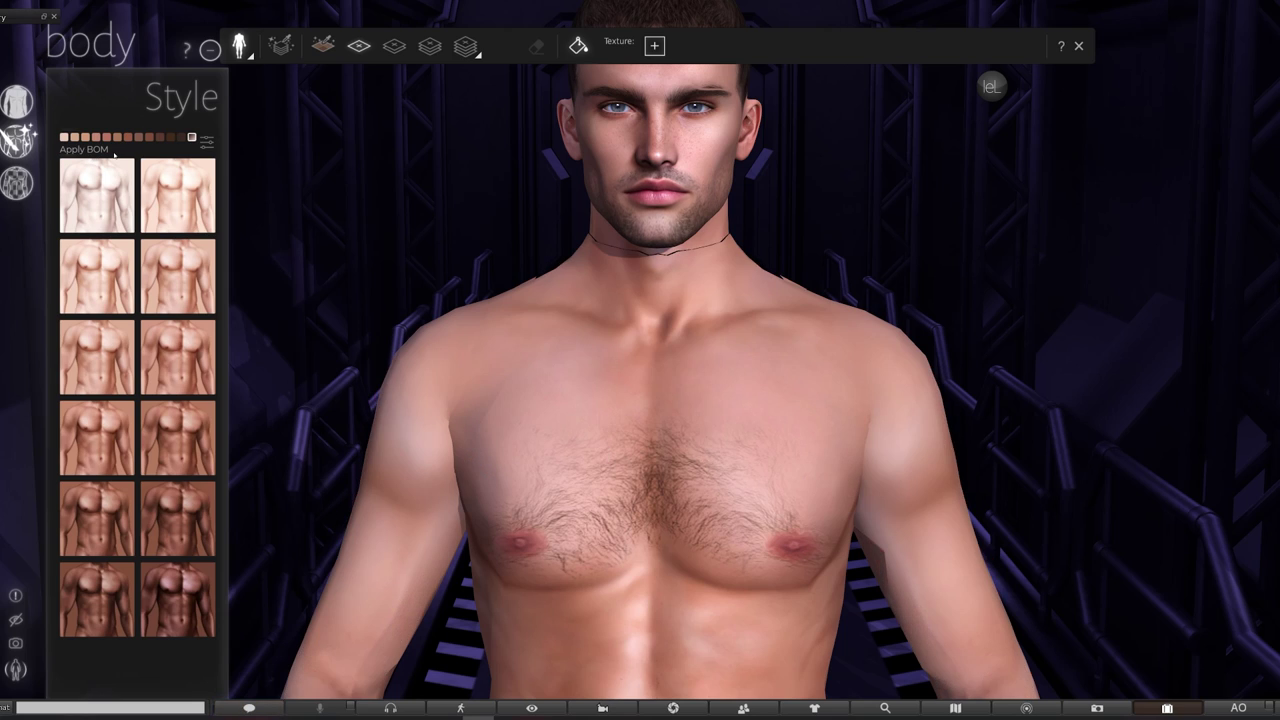
left_click(93, 151)
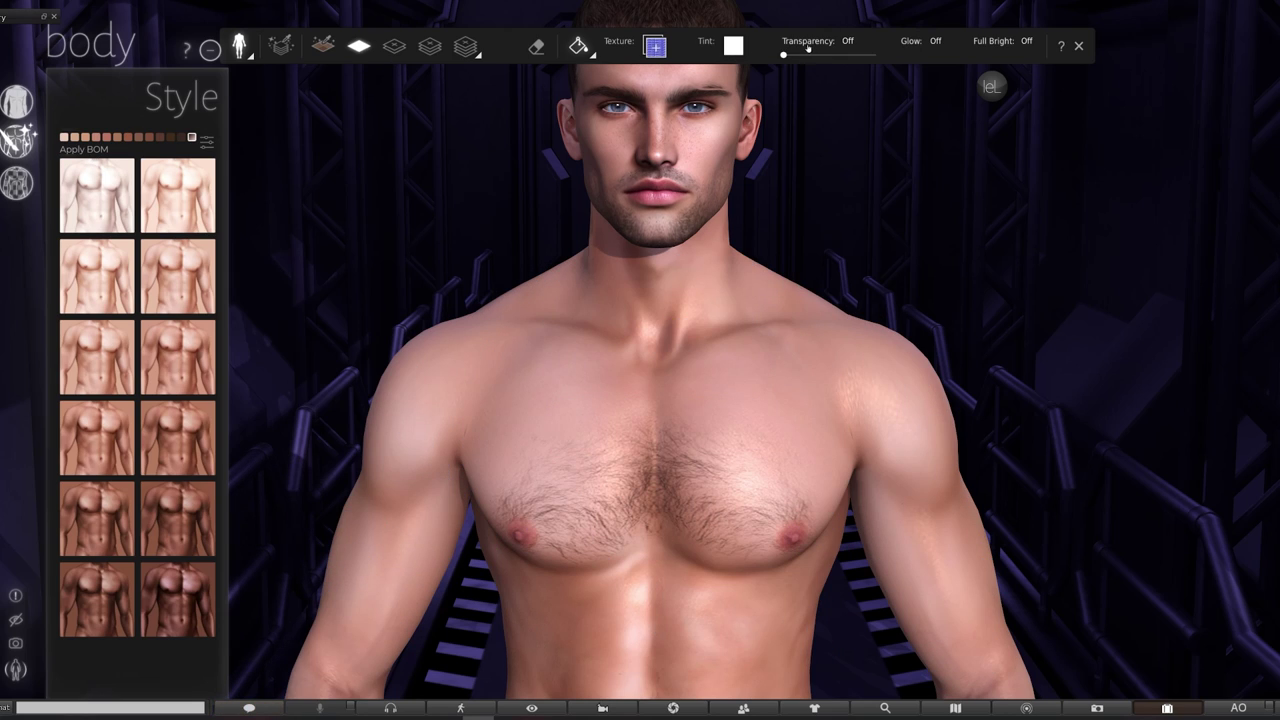
left_click(595, 60)
left_click(580, 85)
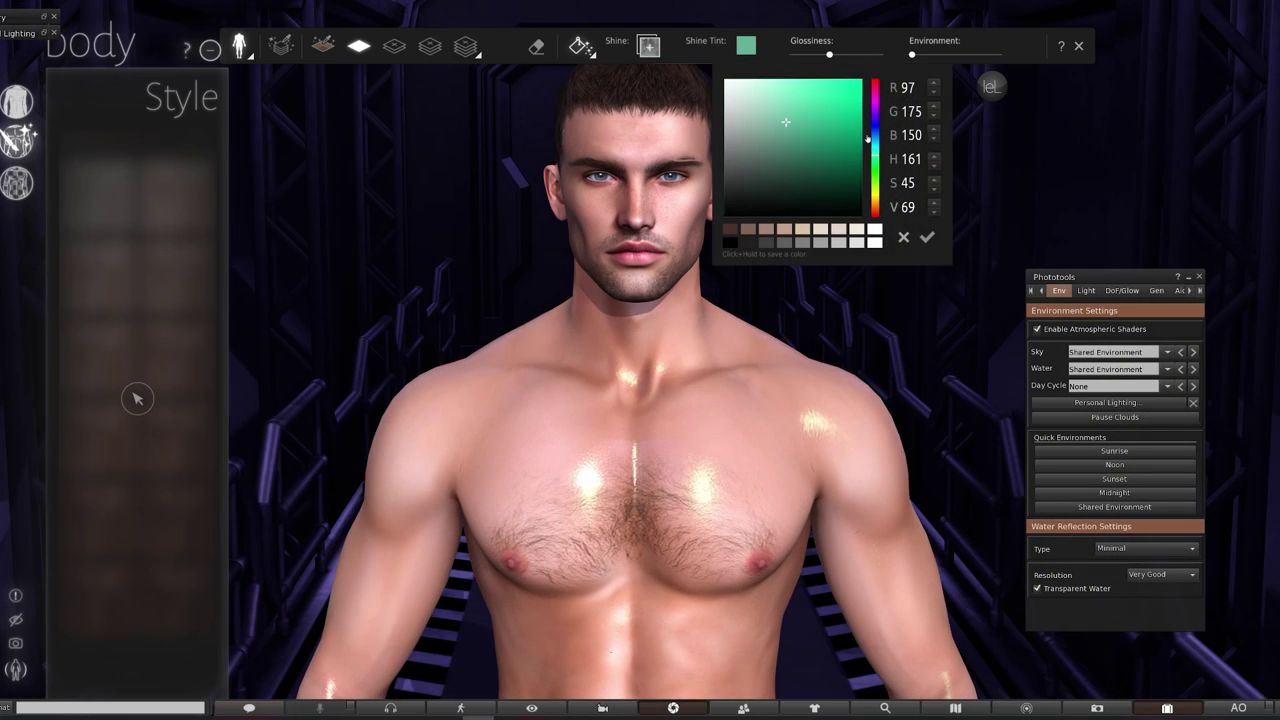
Step: Raise skin glossiness and try blue-purple, soft blue, then magenta shine tints
left_click_drag(875, 160, 875, 128)
left_click(808, 117)
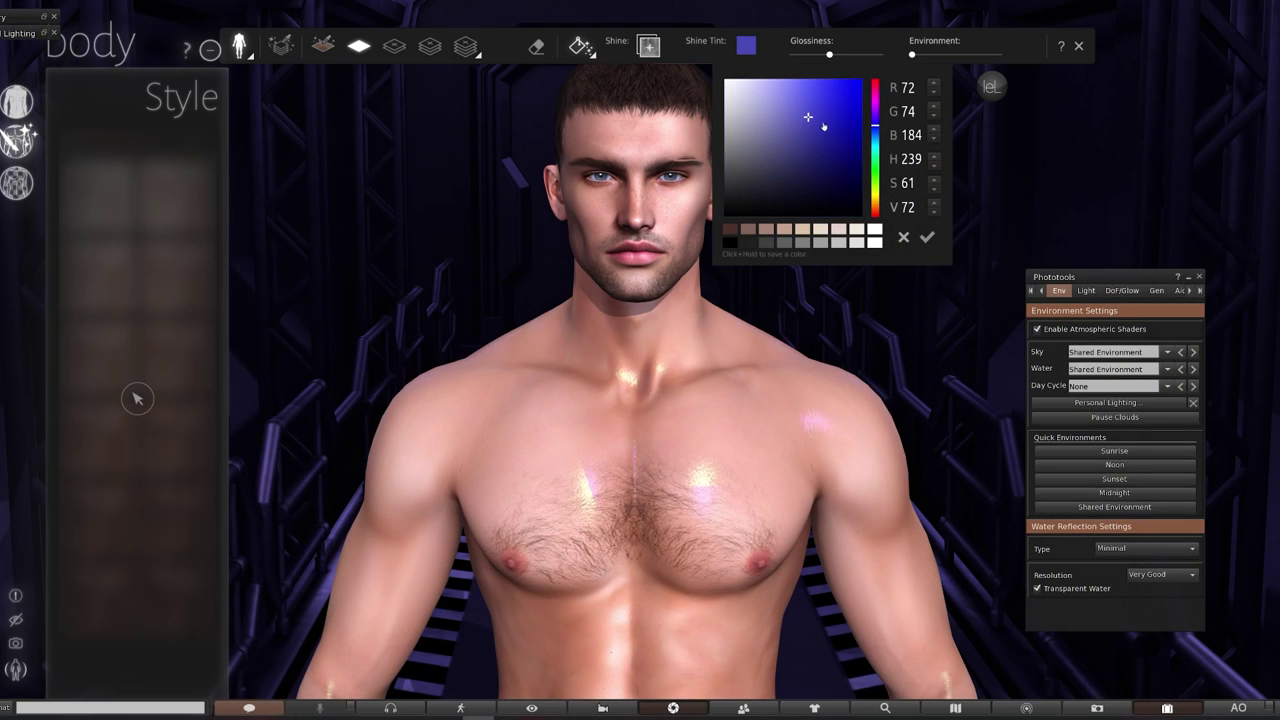
left_click(861, 54)
left_click(746, 46)
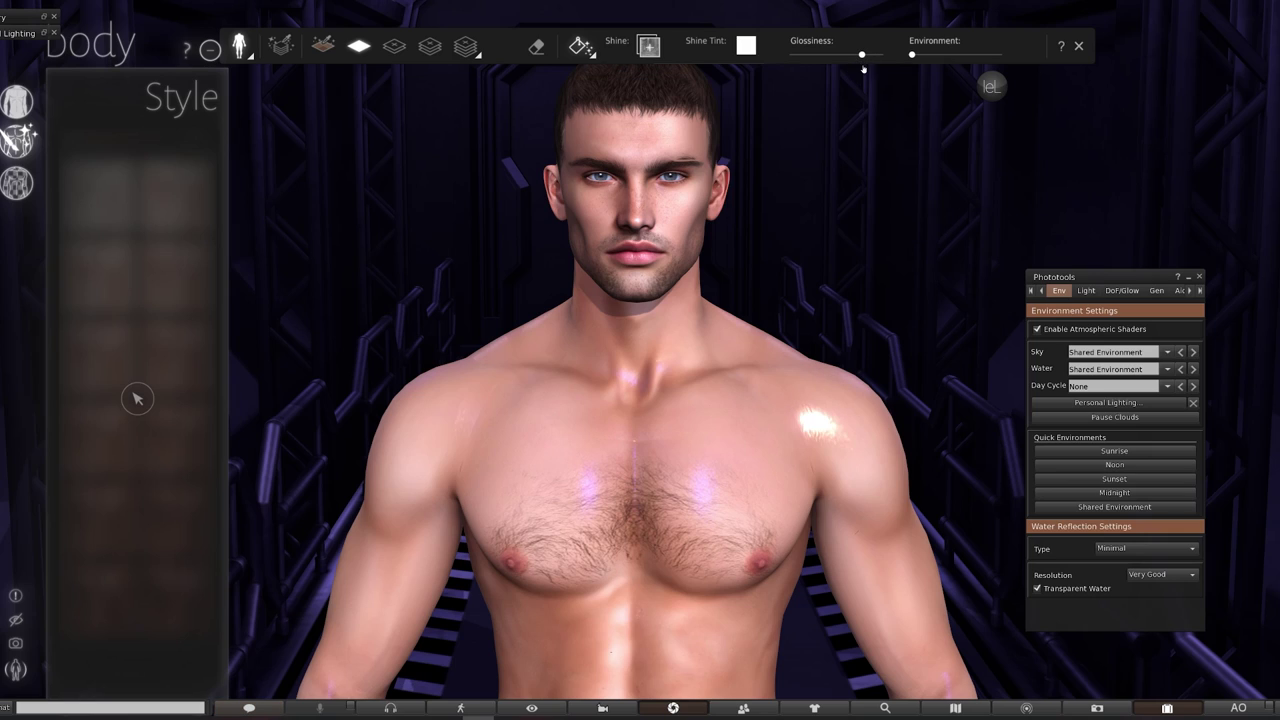
left_click(749, 48)
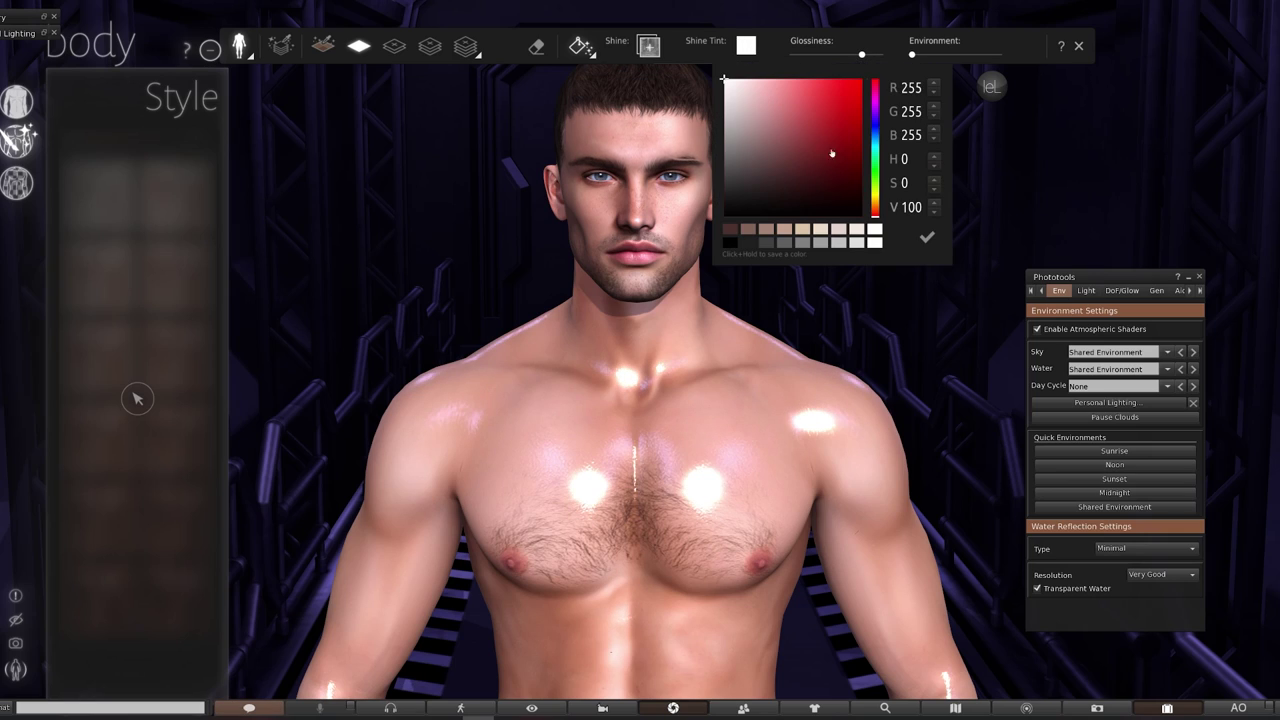
left_click(875, 130)
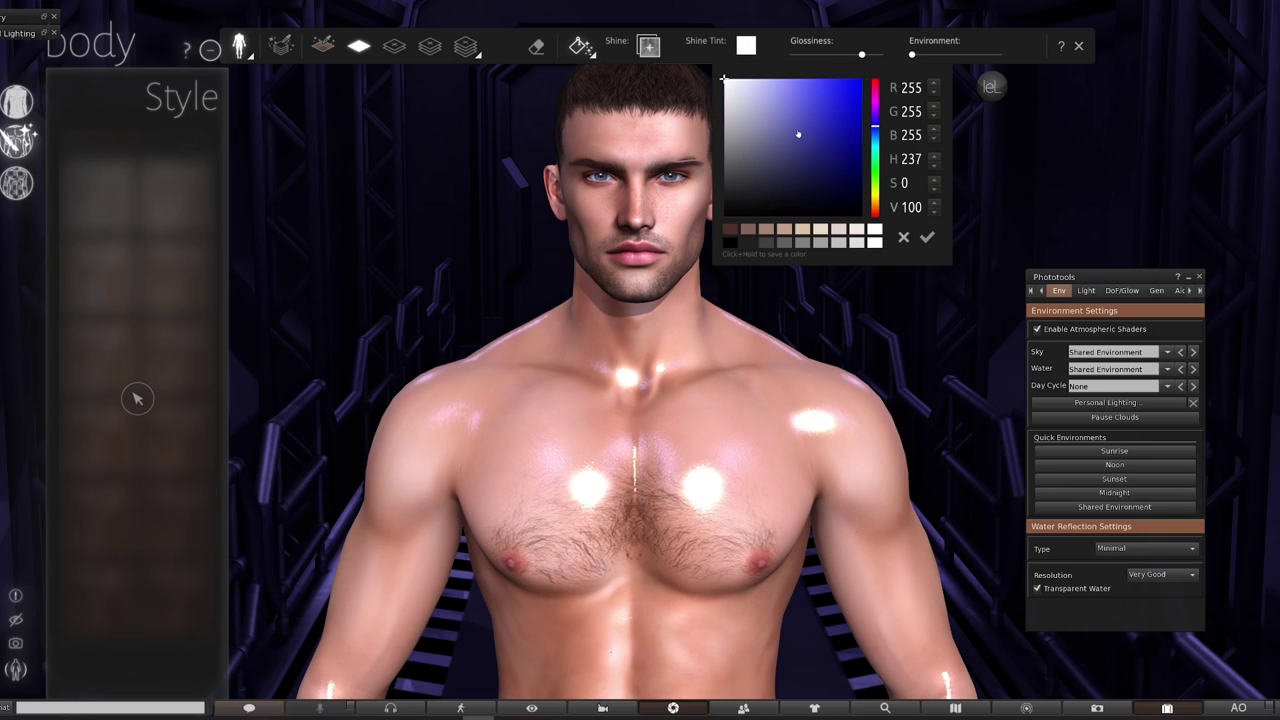
left_click(783, 119)
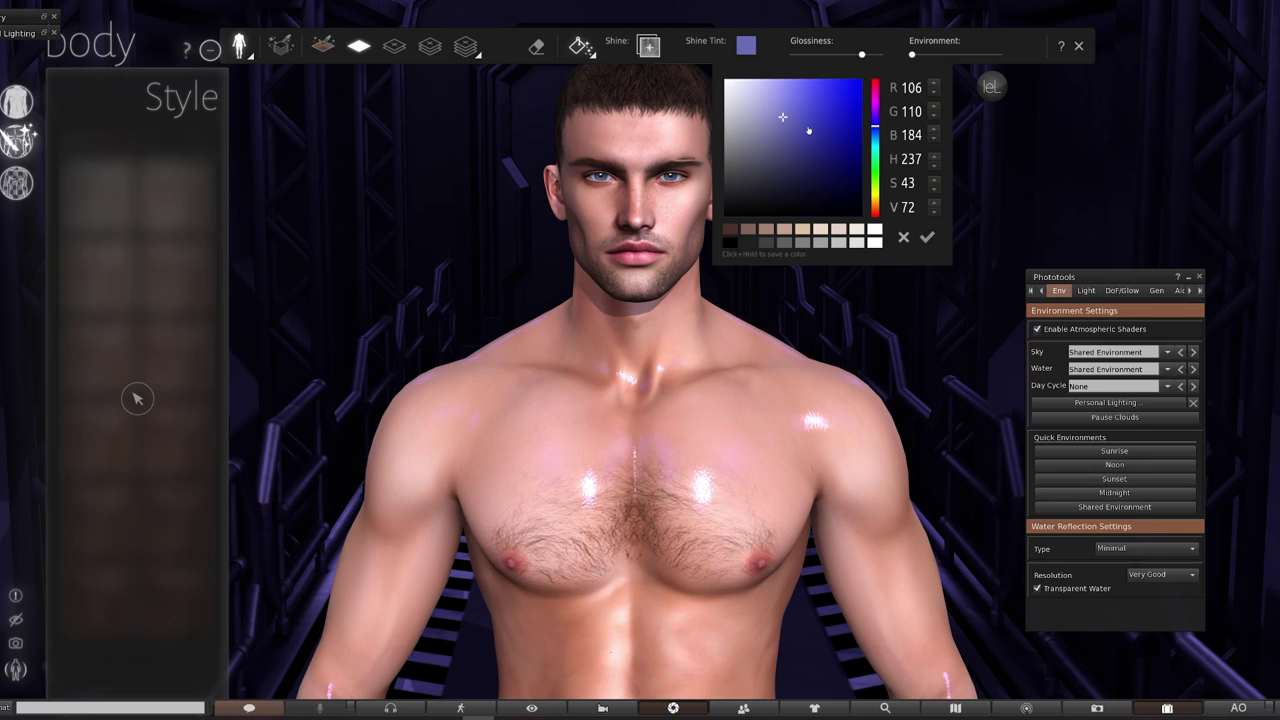
left_click(875, 102)
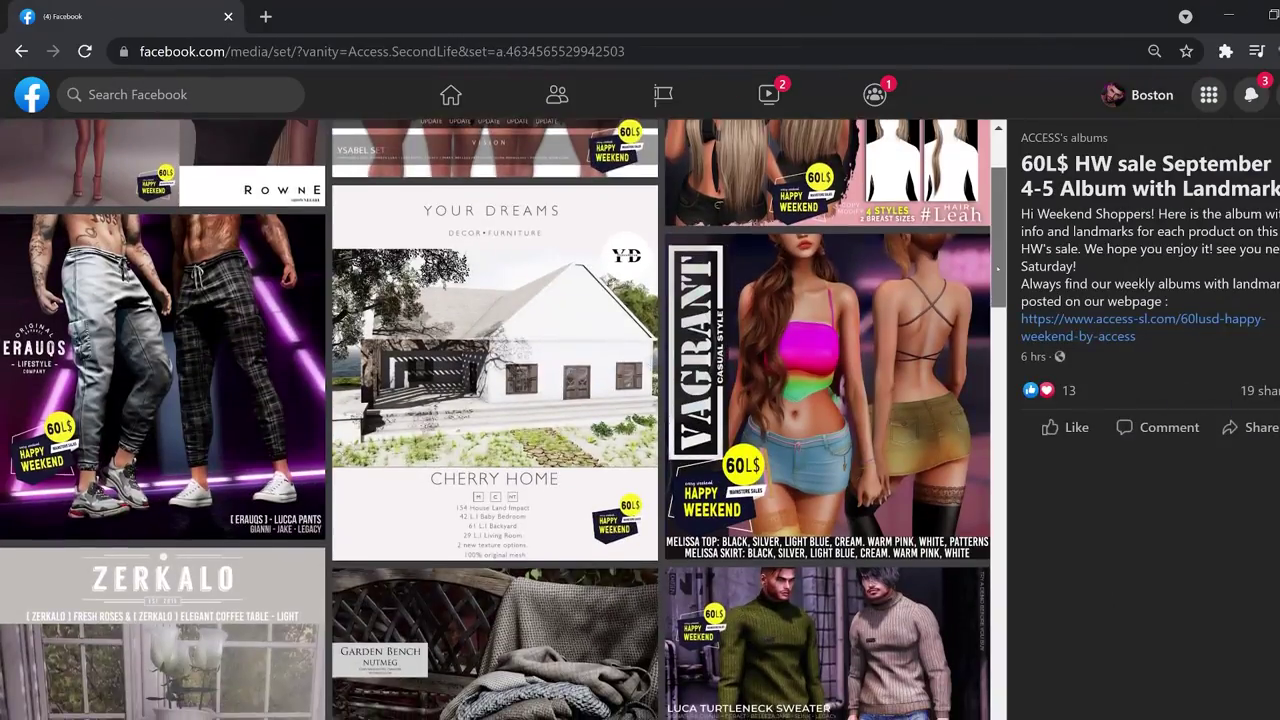
Step: Scroll down the 60L$ HW sale album, view the Furtacor Guilherme Set photo, then scroll back up
scroll(504, 419, "down", 2)
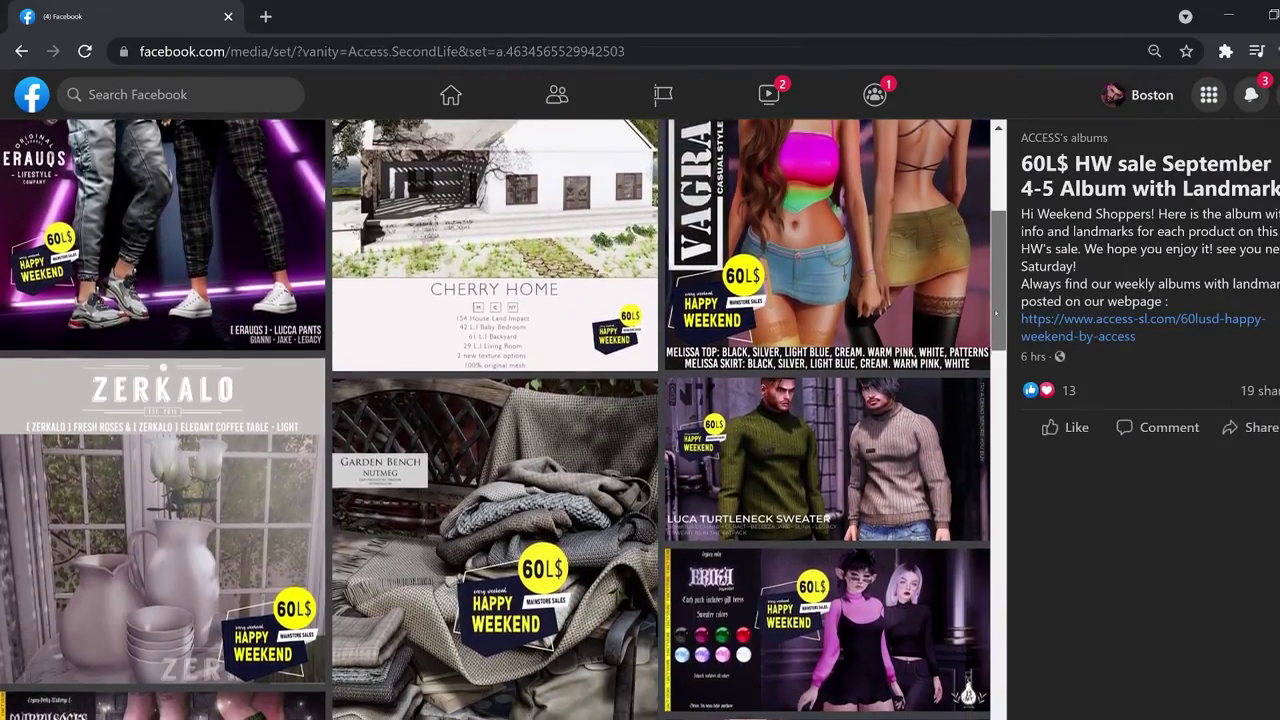
scroll(504, 419, "down", 2)
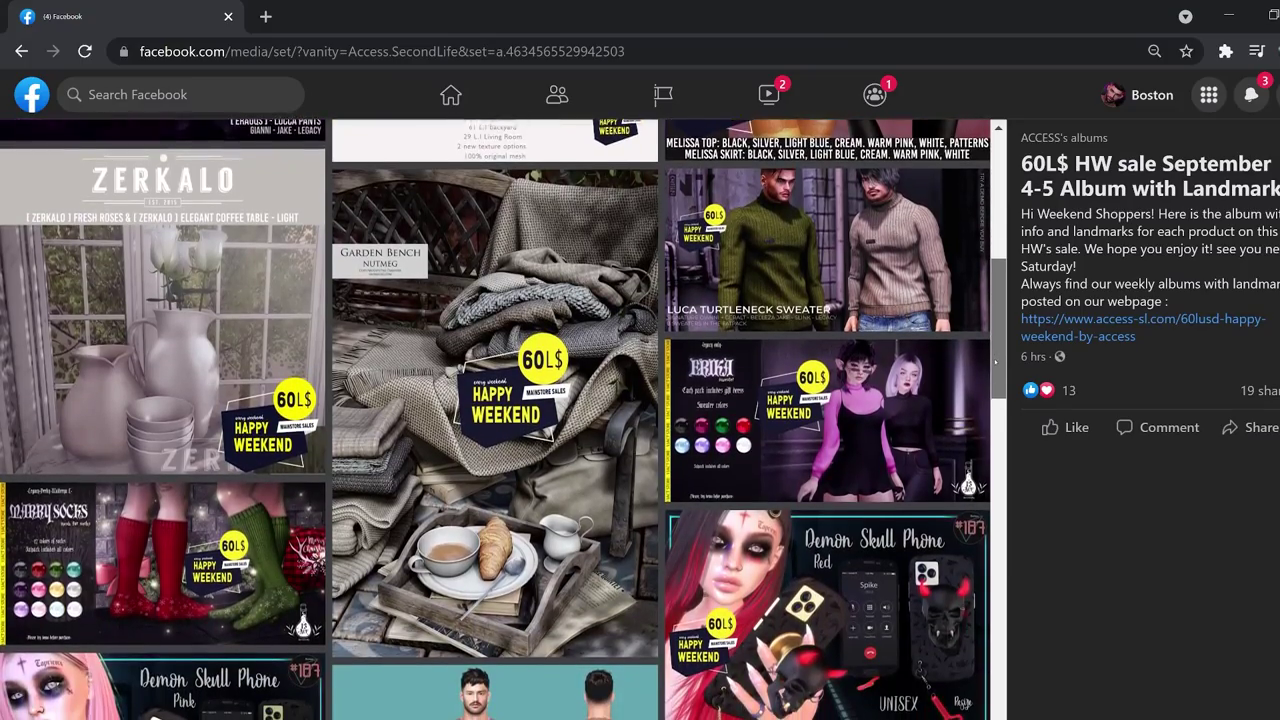
scroll(504, 419, "down", 2)
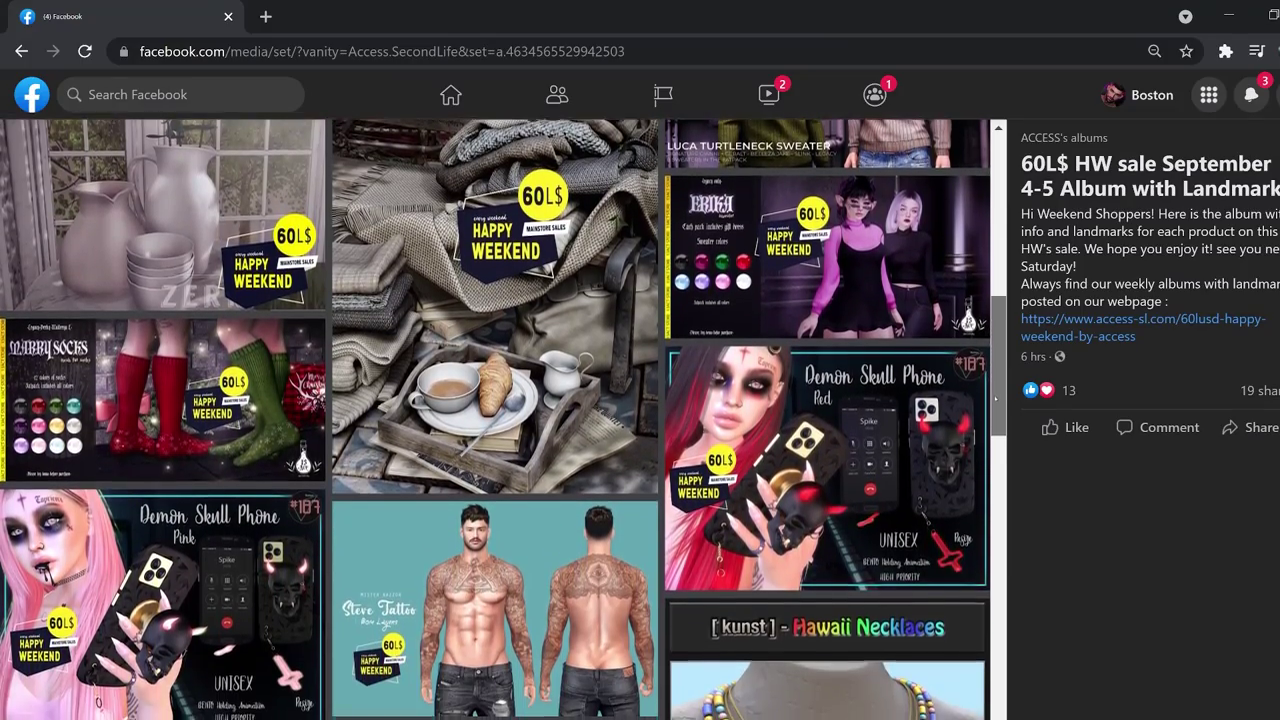
scroll(504, 419, "down", 1)
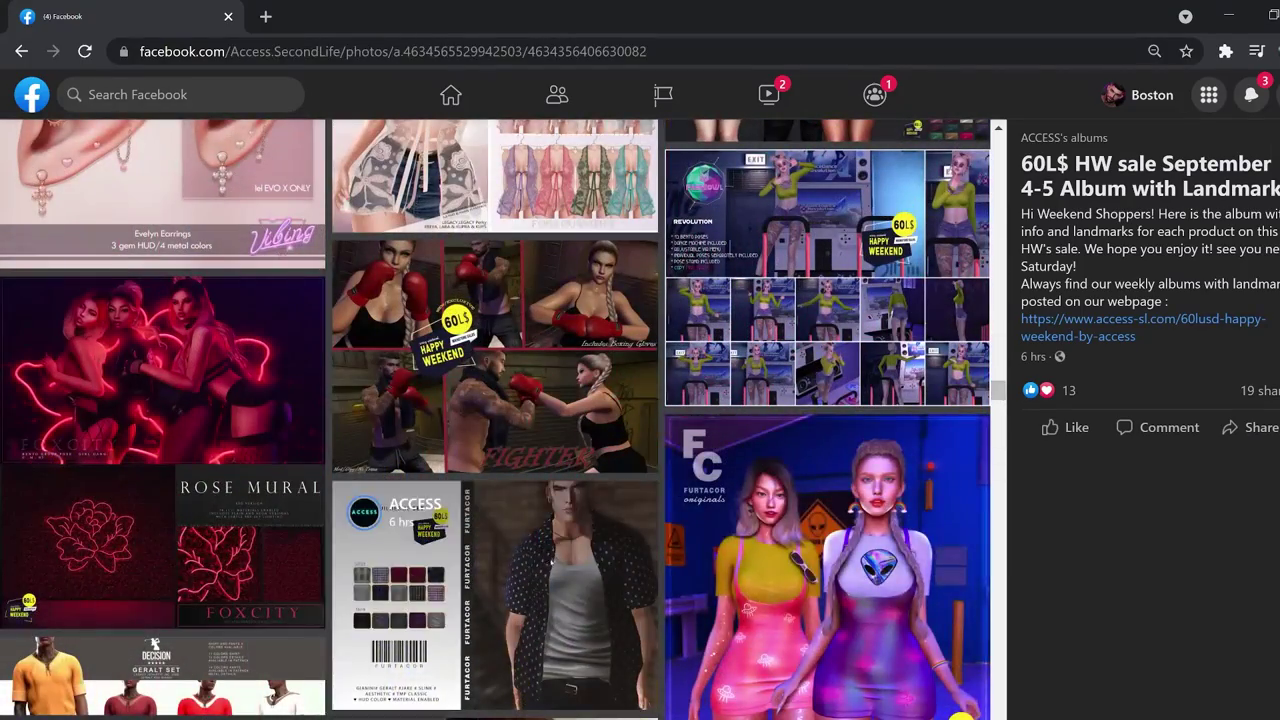
left_click(570, 605)
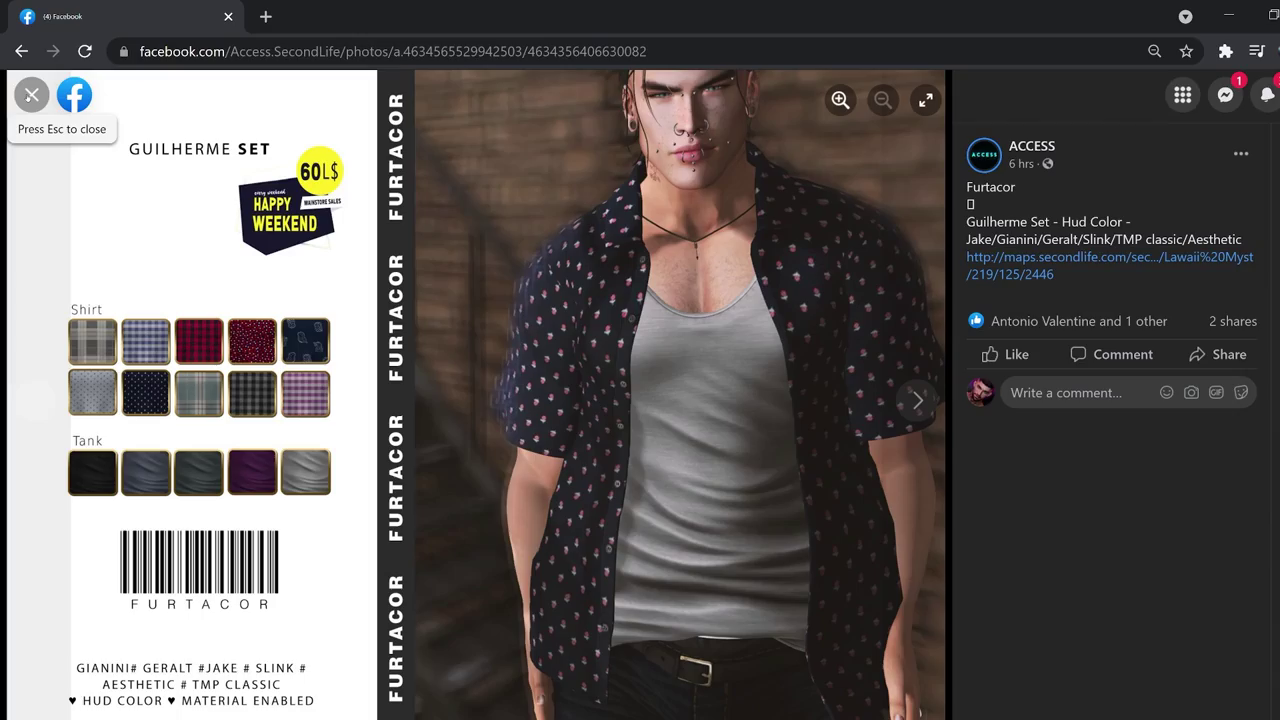
left_click(28, 96)
scroll(500, 420, "up", 15)
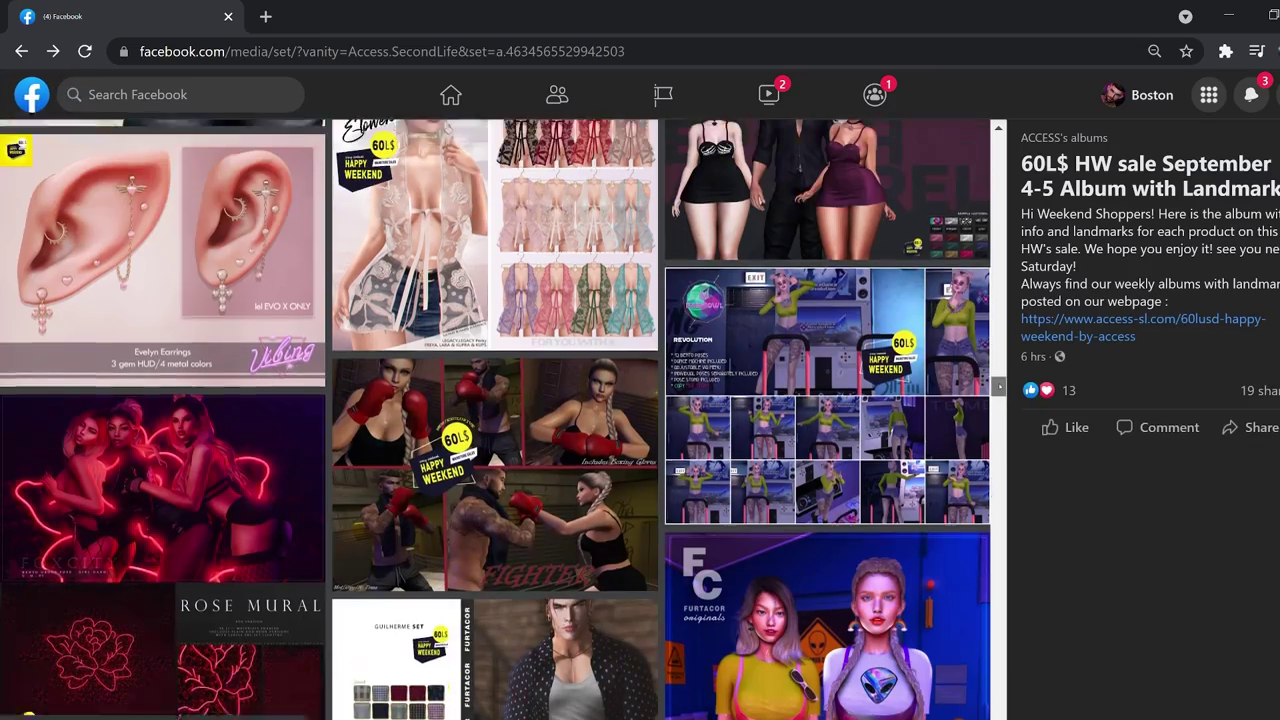
scroll(500, 420, "up", 10)
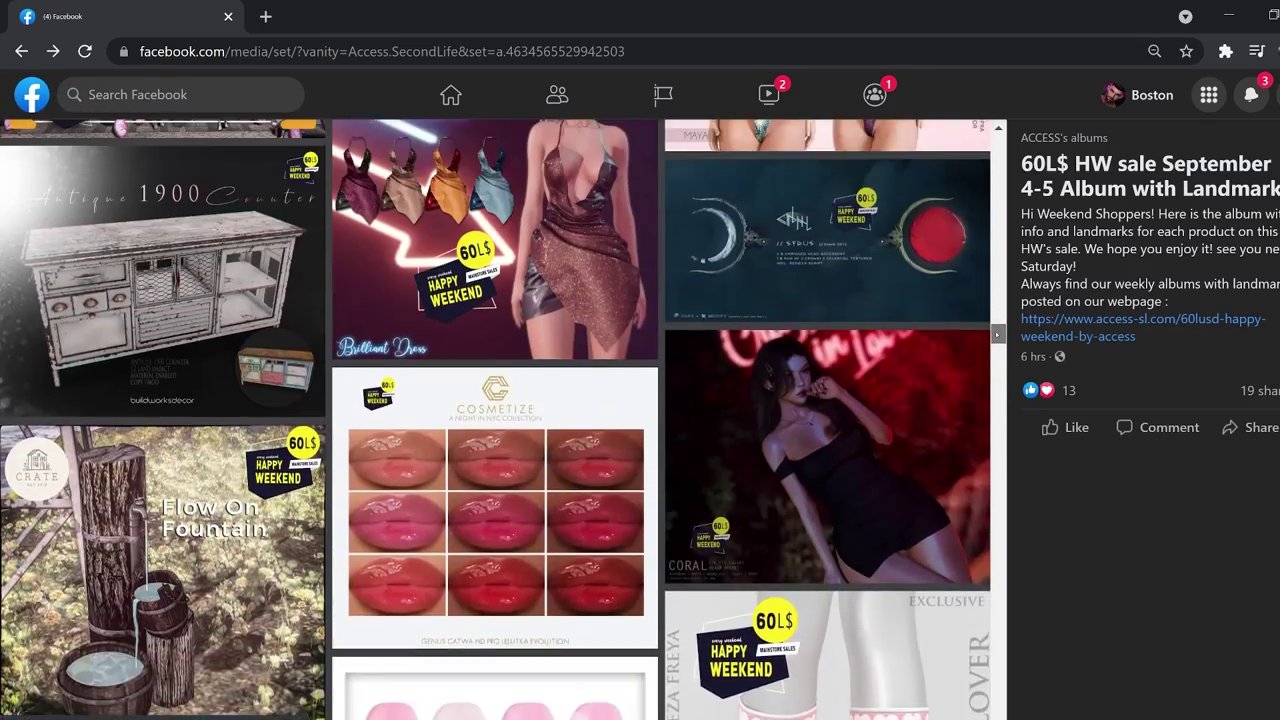